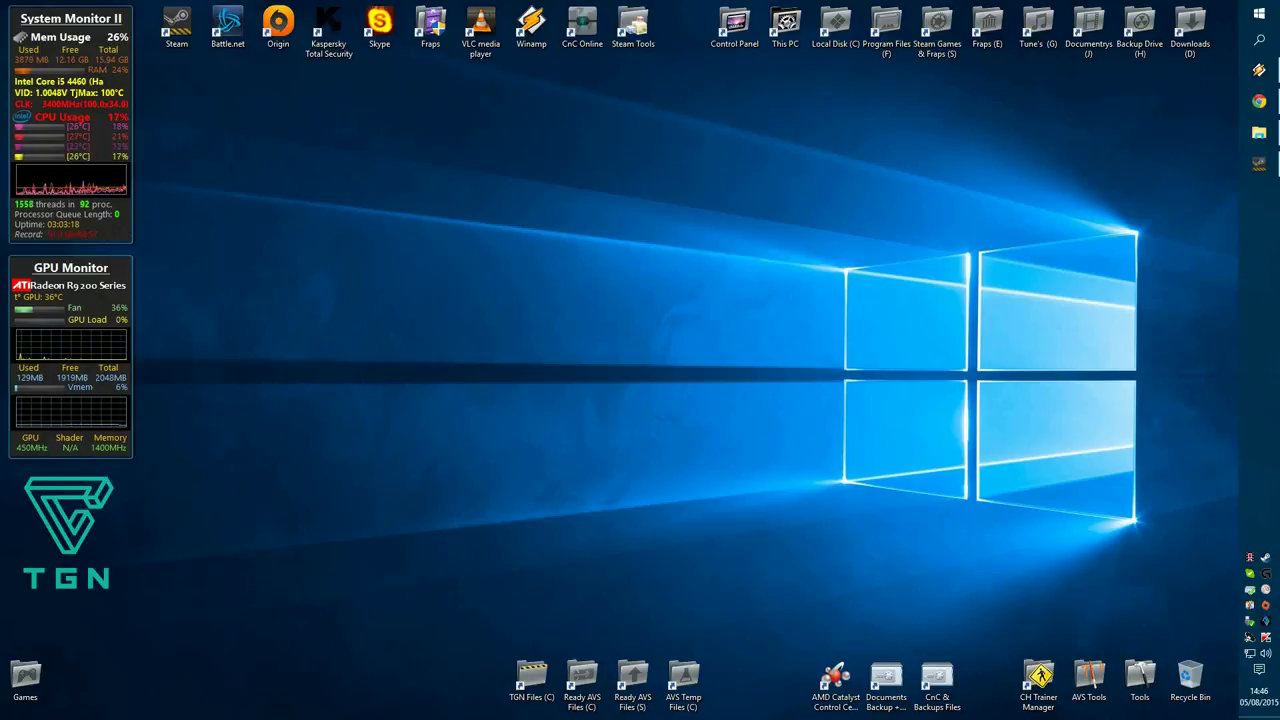
Step: Search Windows for 'control panel' and pick the Control Panel shortcut
{"action": "left_click", "coordinate": [828, 310]}
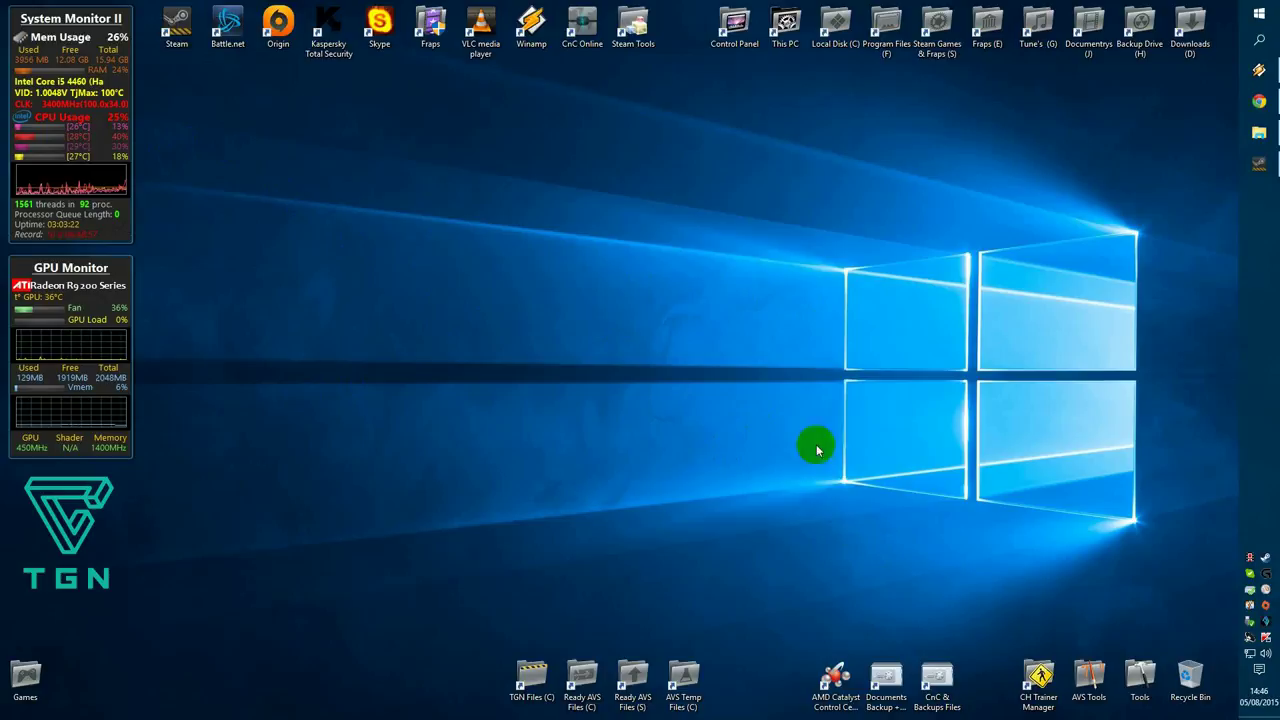
{"action": "left_click", "coordinate": [1259, 17]}
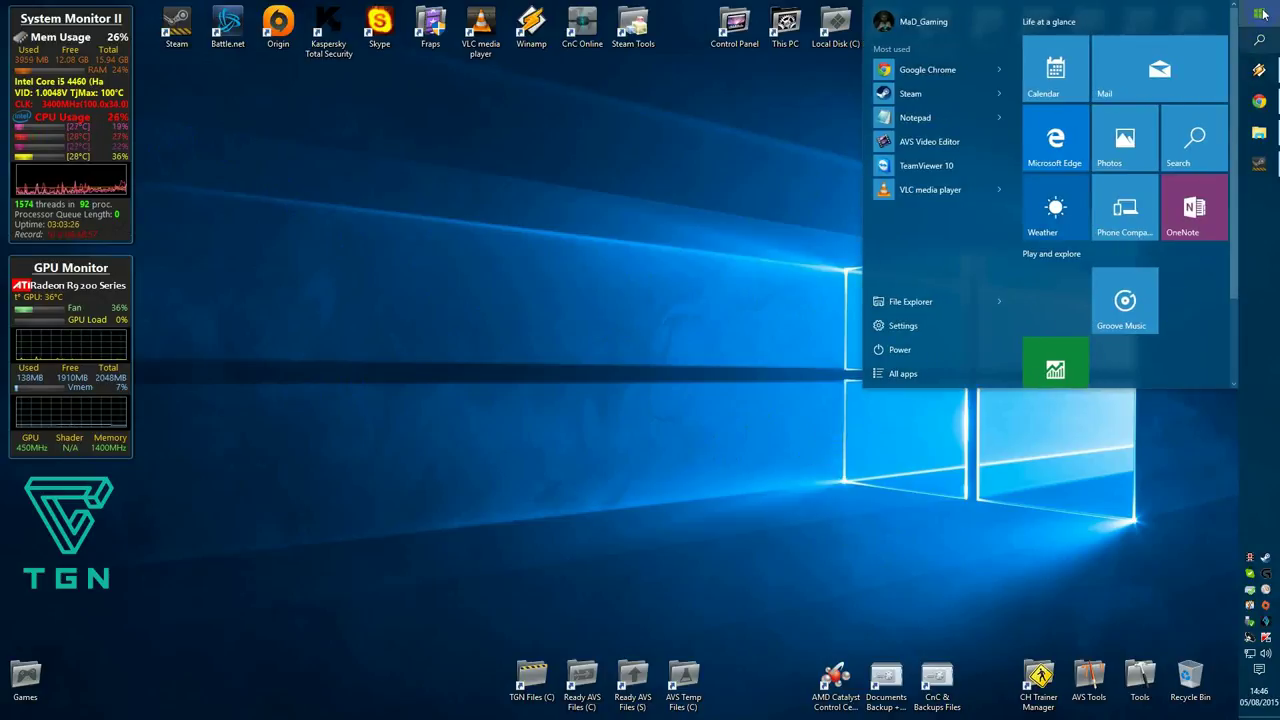
{"action": "left_click", "coordinate": [1089, 206]}
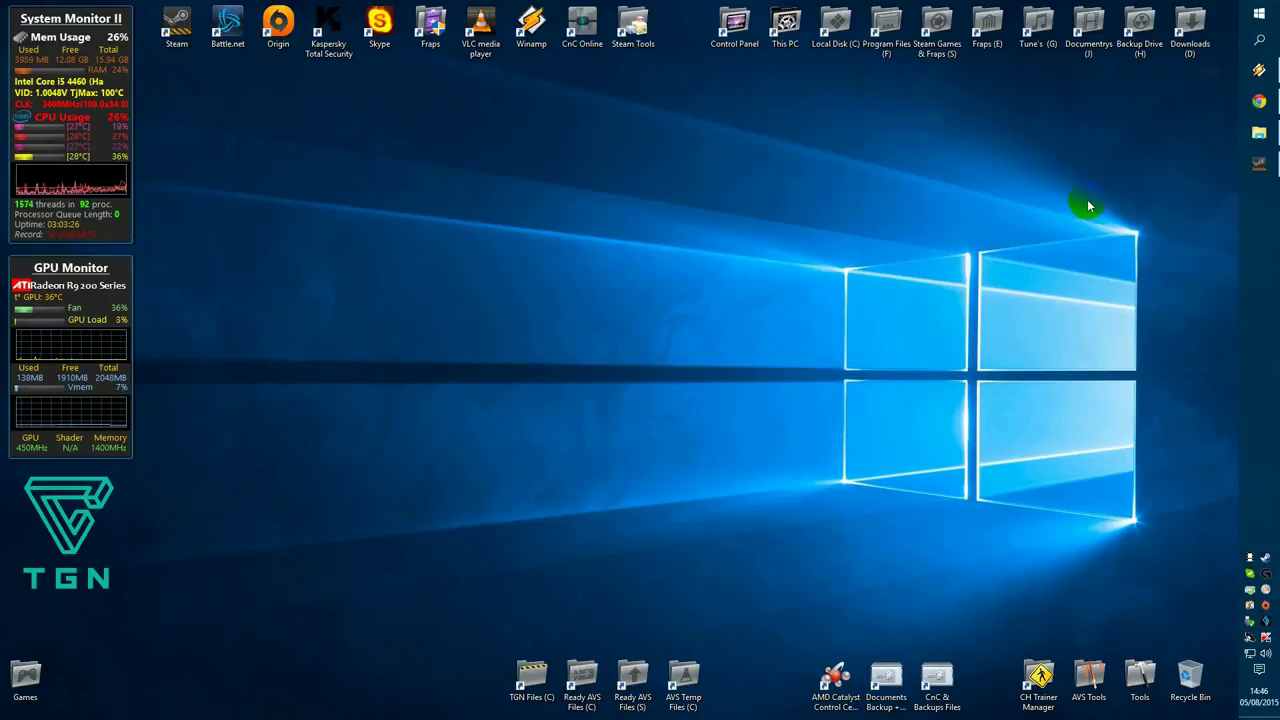
{"action": "left_click", "coordinate": [1261, 42]}
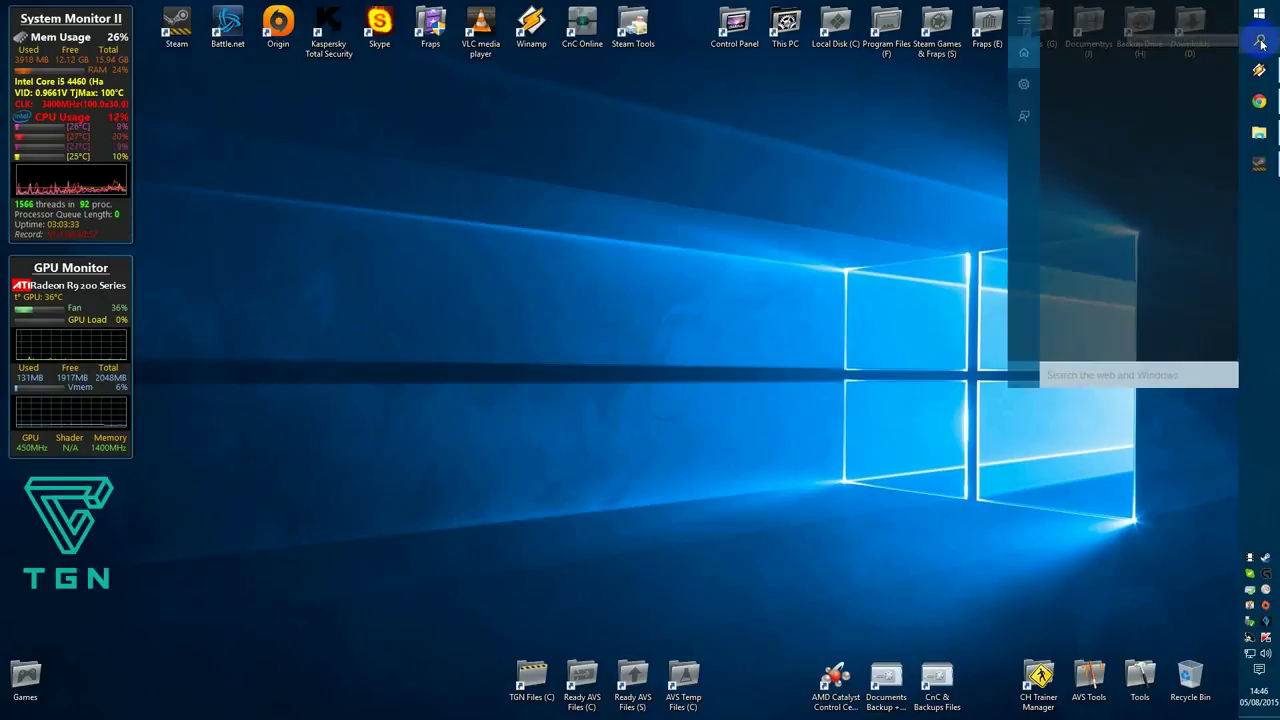
{"action": "left_click", "coordinate": [1062, 374]}
{"action": "type", "text": "o"}
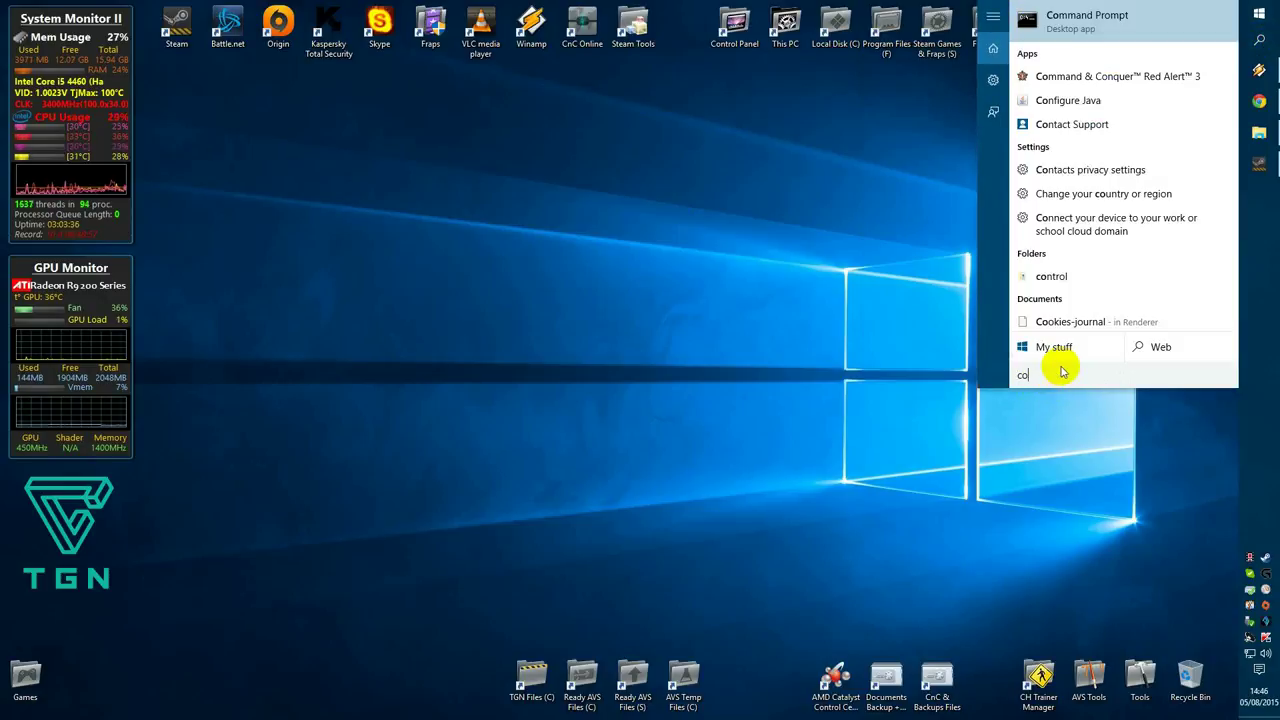
{"action": "type", "text": "n"}
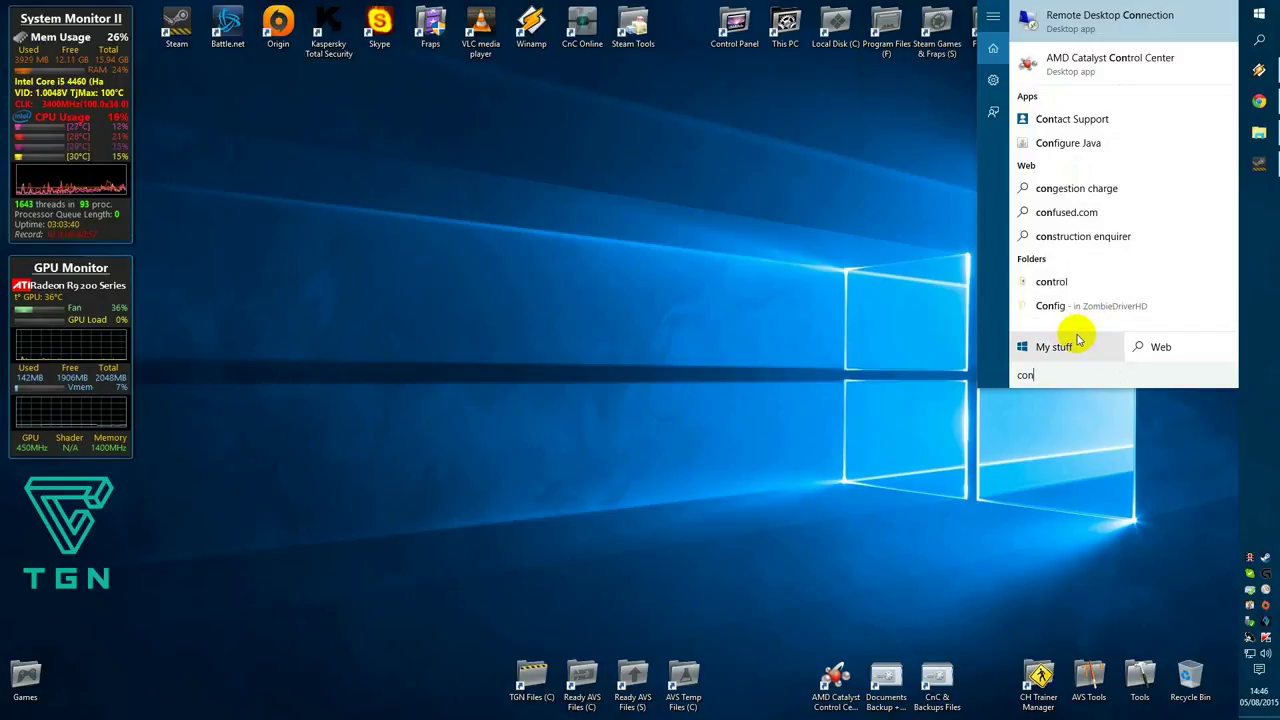
{"action": "type", "text": "tr"}
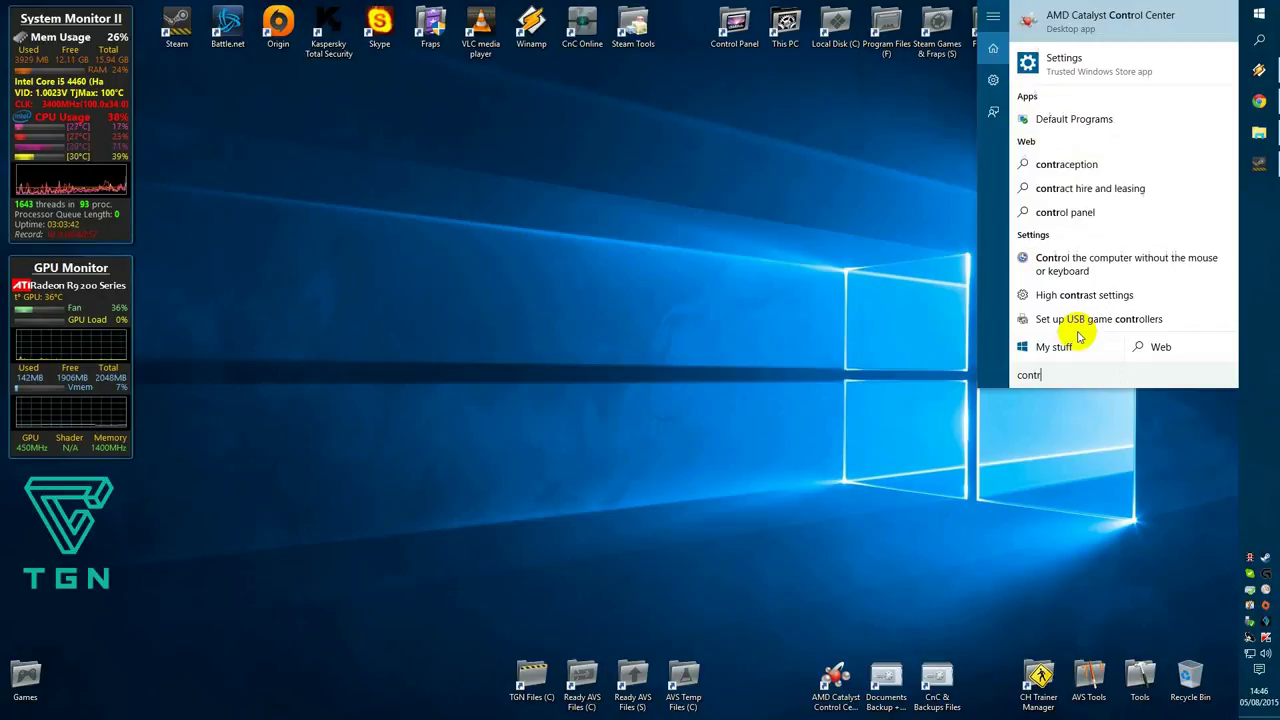
{"action": "type", "text": "ol"}
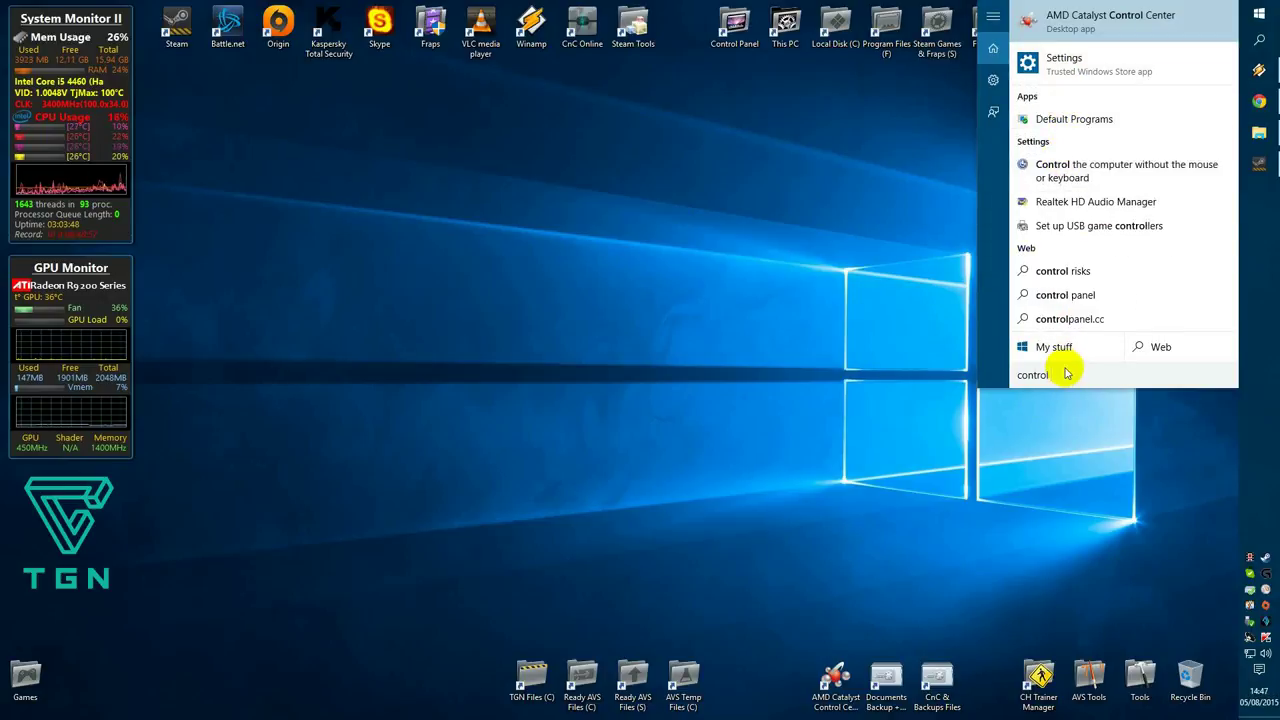
{"action": "type", "text": " pan"}
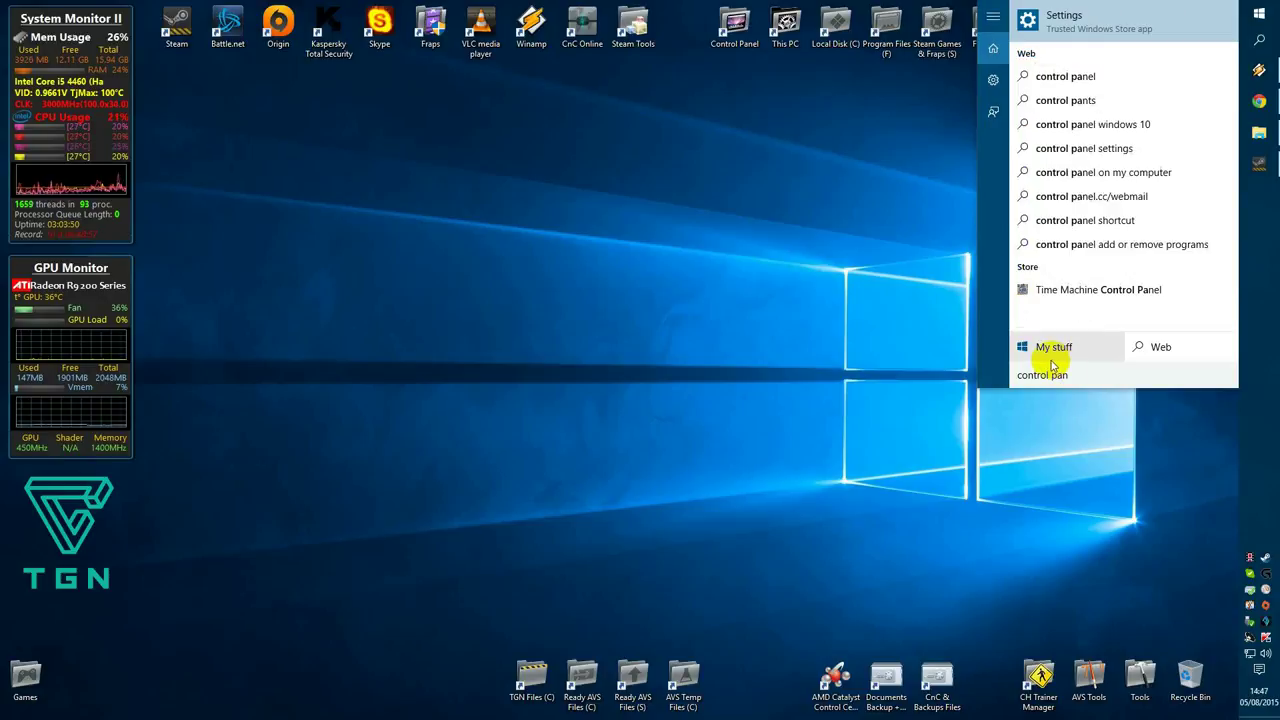
{"action": "left_click", "coordinate": [912, 350]}
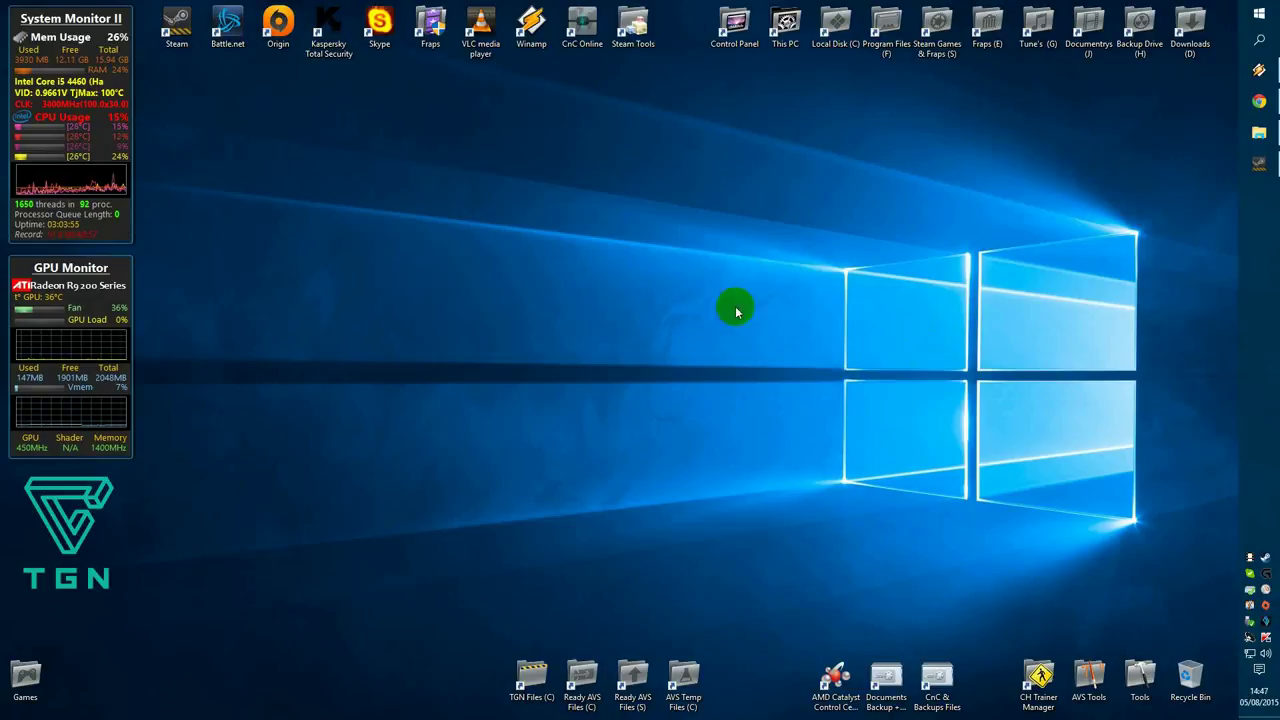
{"action": "left_click", "coordinate": [1259, 40]}
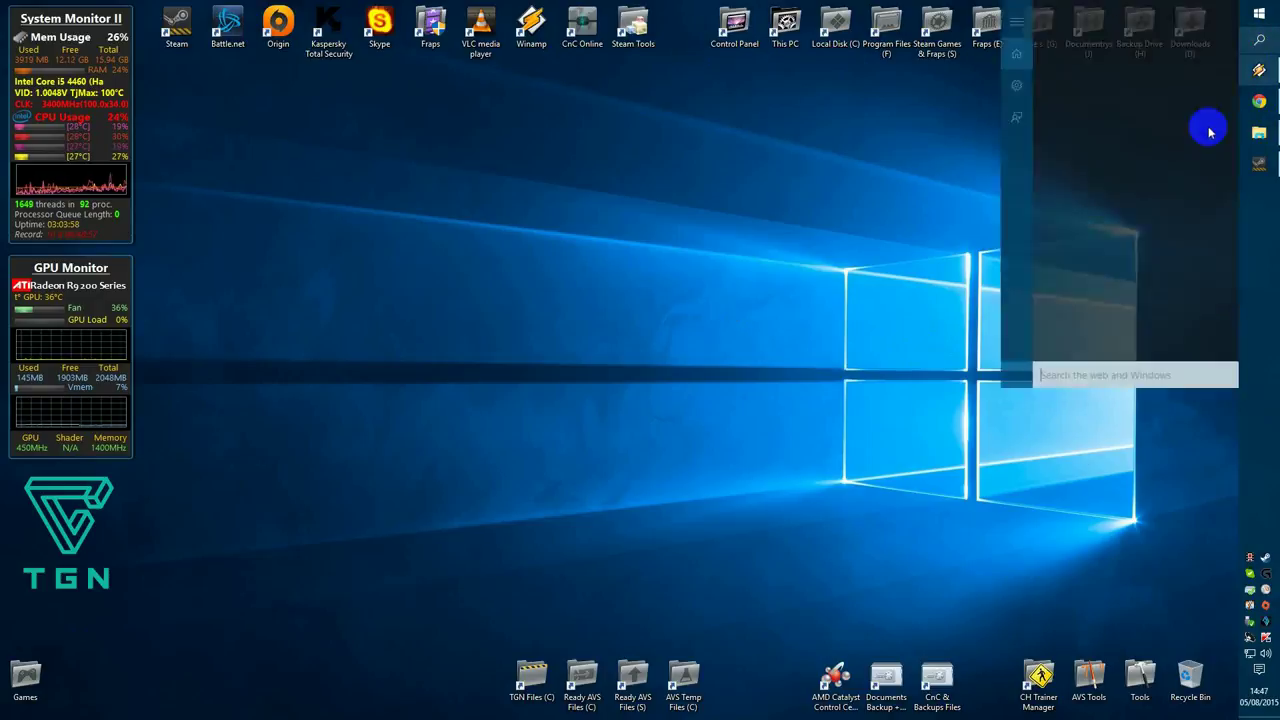
{"action": "left_click", "coordinate": [1017, 370]}
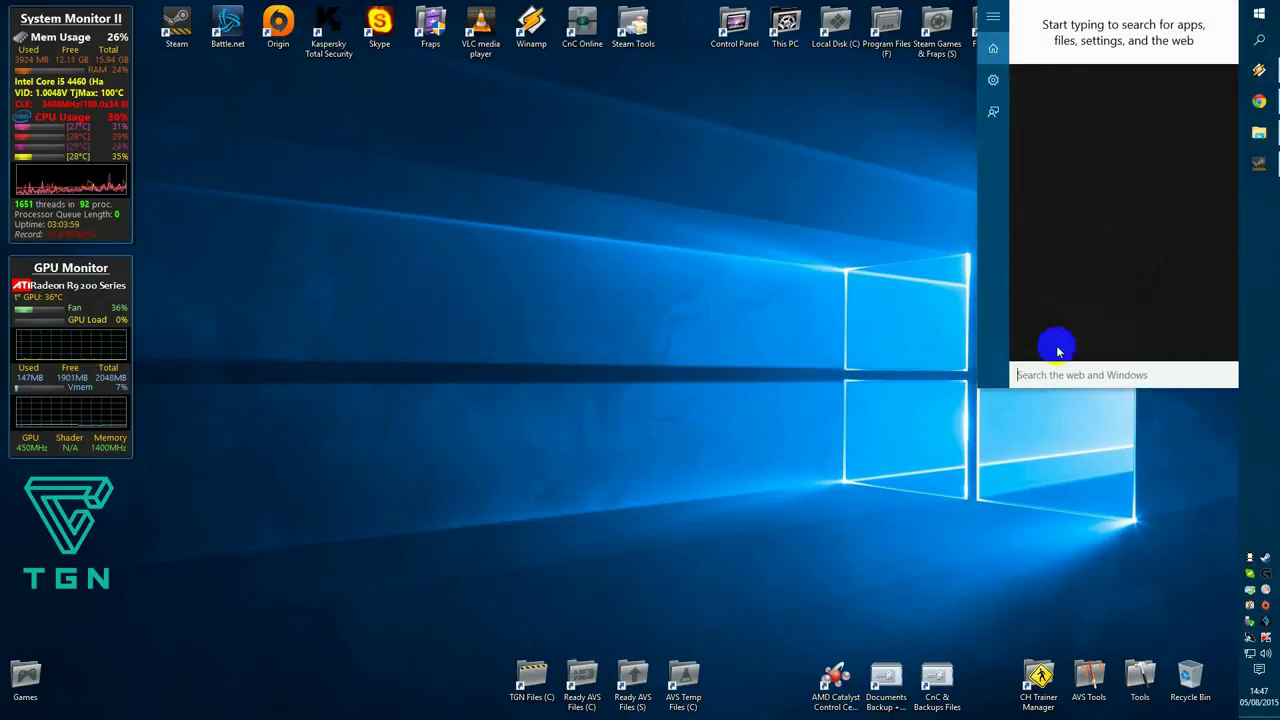
{"action": "left_click", "coordinate": [862, 362]}
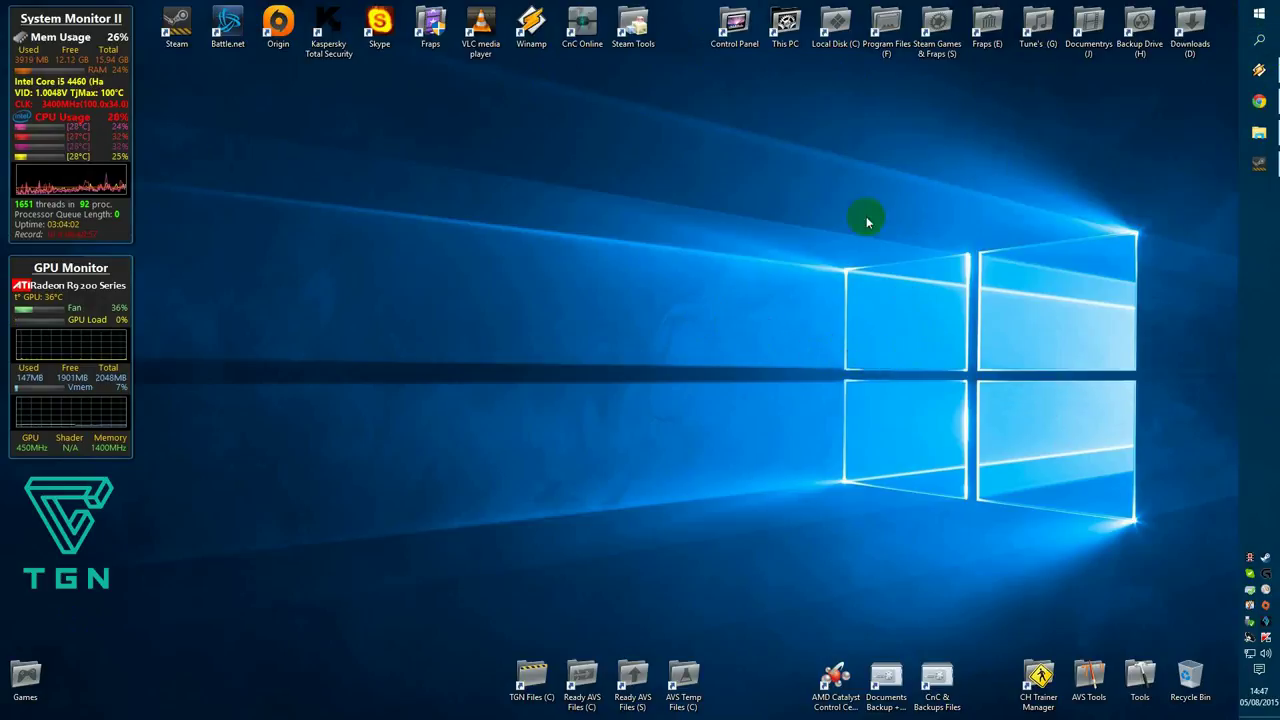
Step: Open Control Panel and position its window on the desktop
{"action": "double_click", "coordinate": [734, 25]}
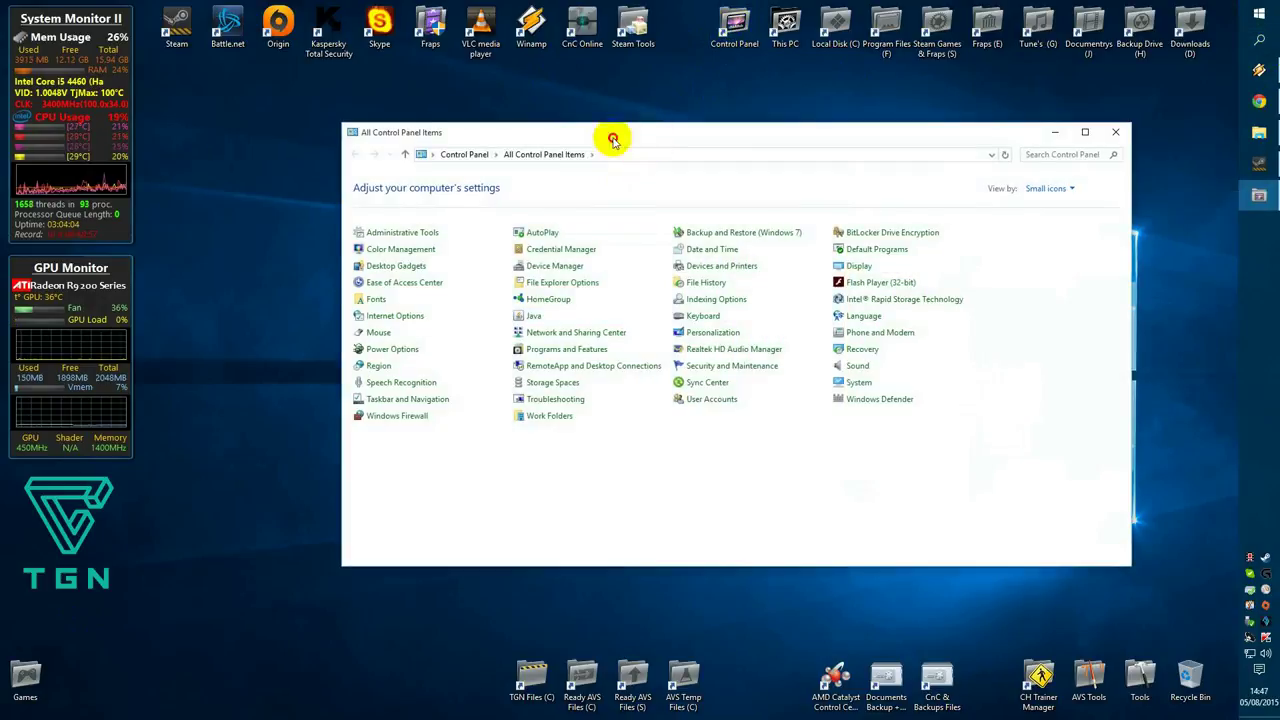
{"action": "left_click_drag", "start_coordinate": [609, 134], "coordinate": [554, 108]}
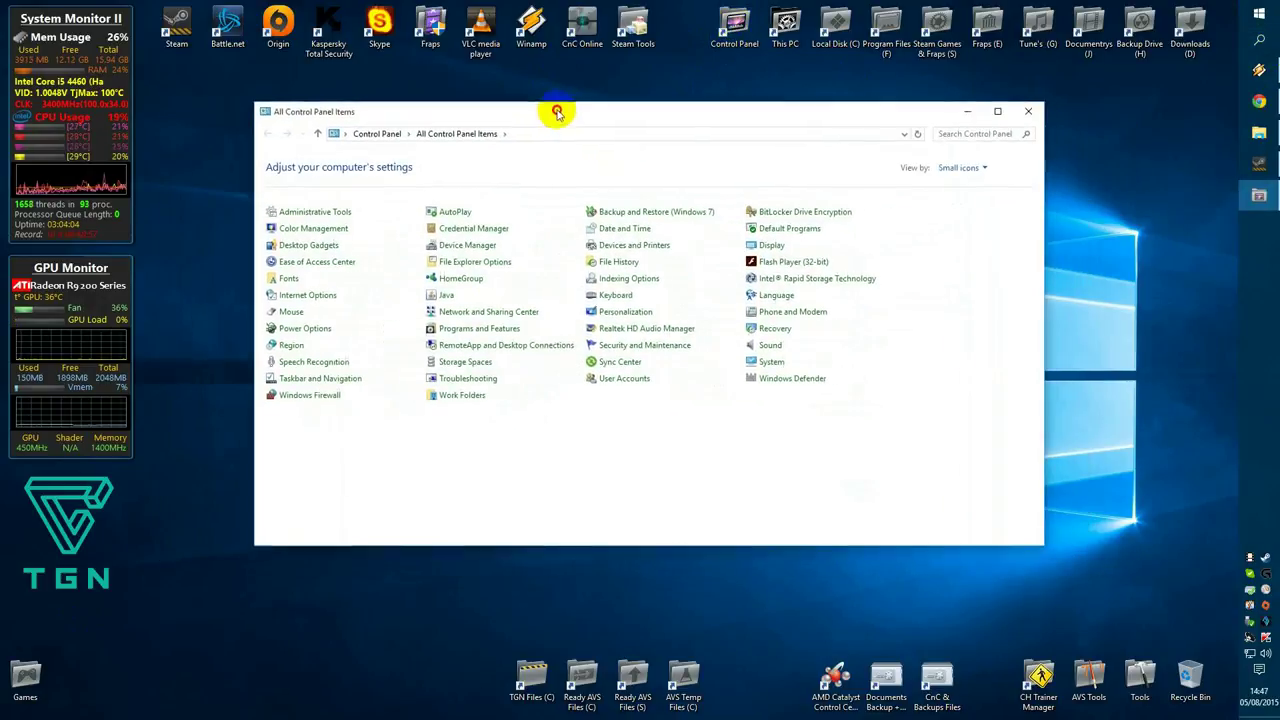
{"action": "left_click", "coordinate": [674, 106]}
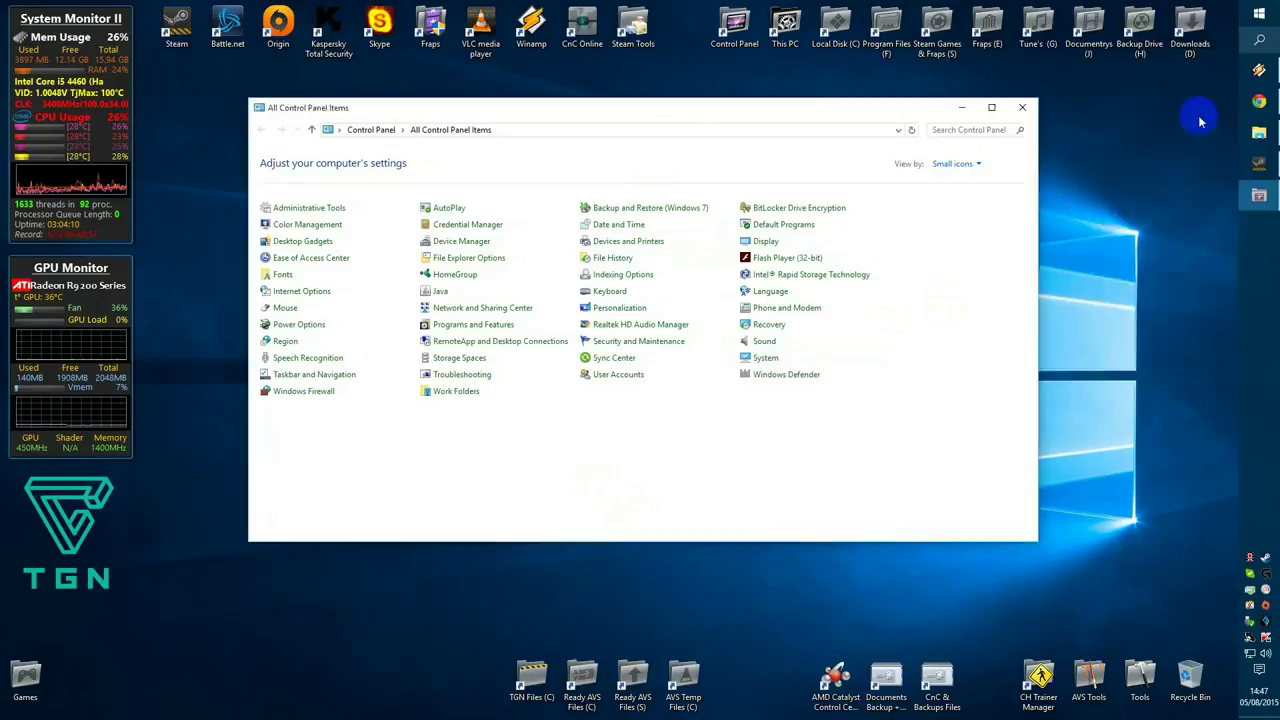
{"action": "key", "text": "super+s"}
{"action": "left_click", "coordinate": [1080, 372]}
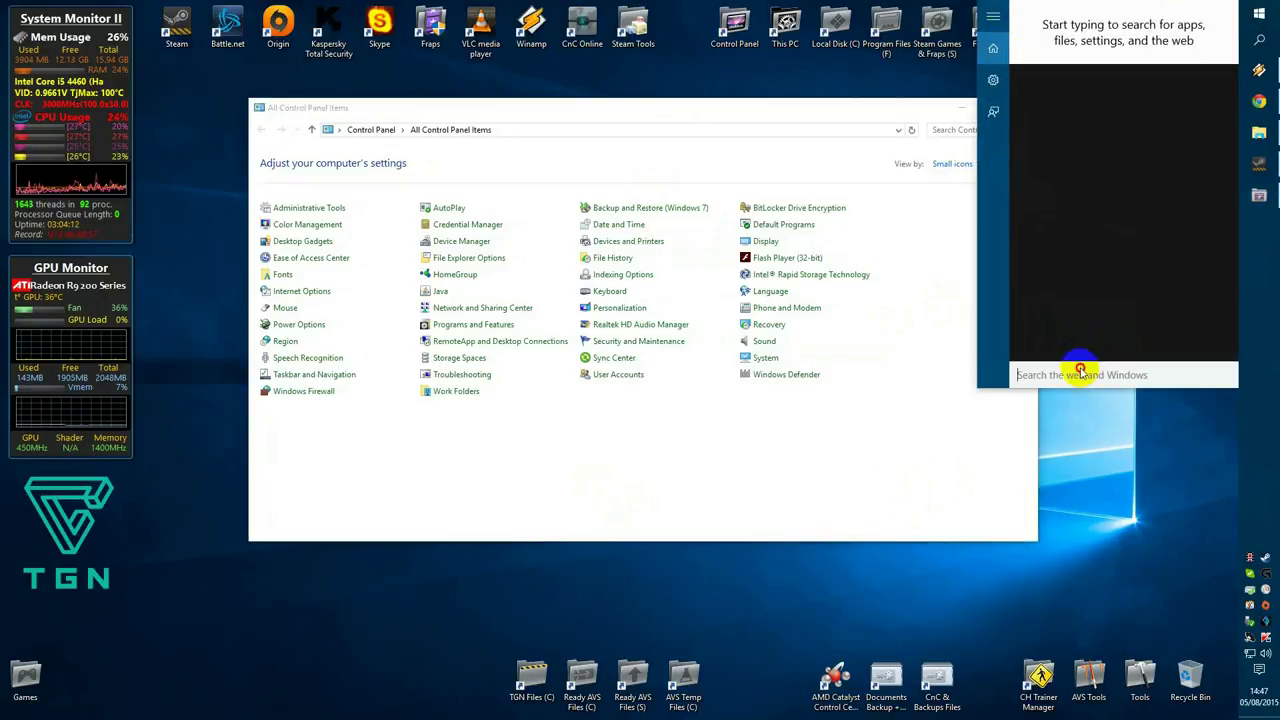
{"action": "left_click", "coordinate": [492, 432]}
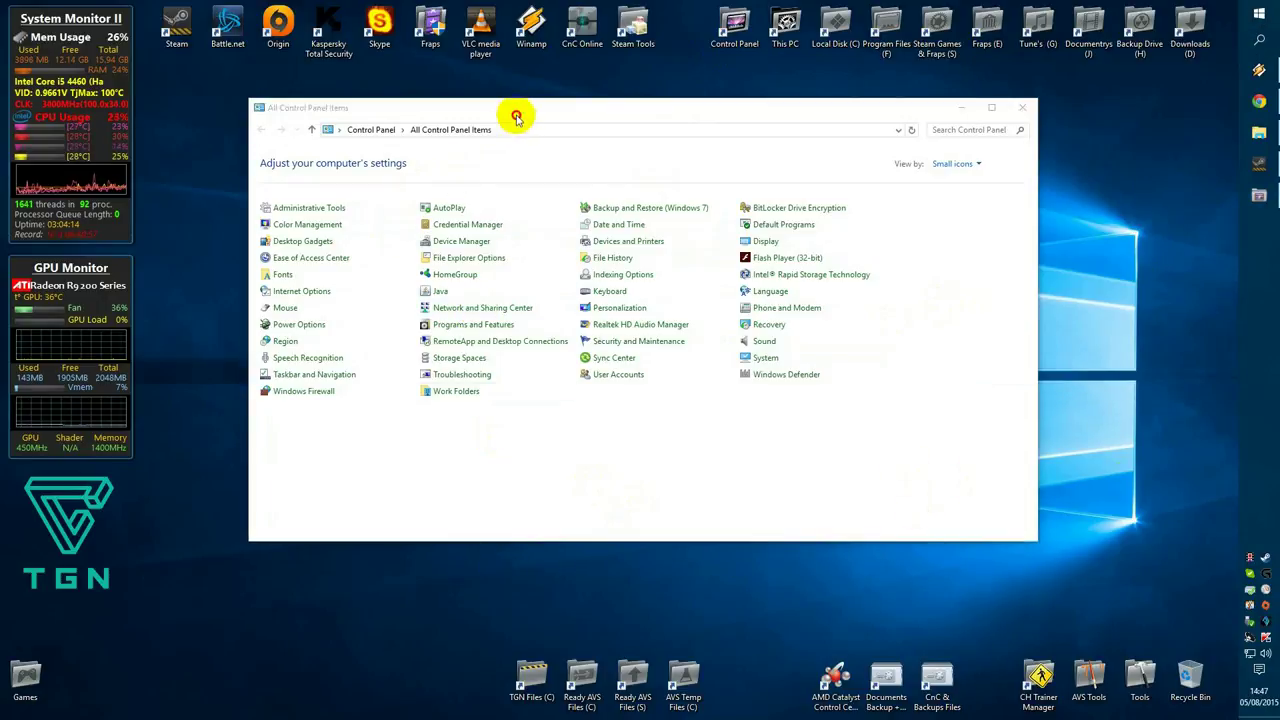
{"action": "left_click_drag", "start_coordinate": [516, 117], "coordinate": [480, 116]}
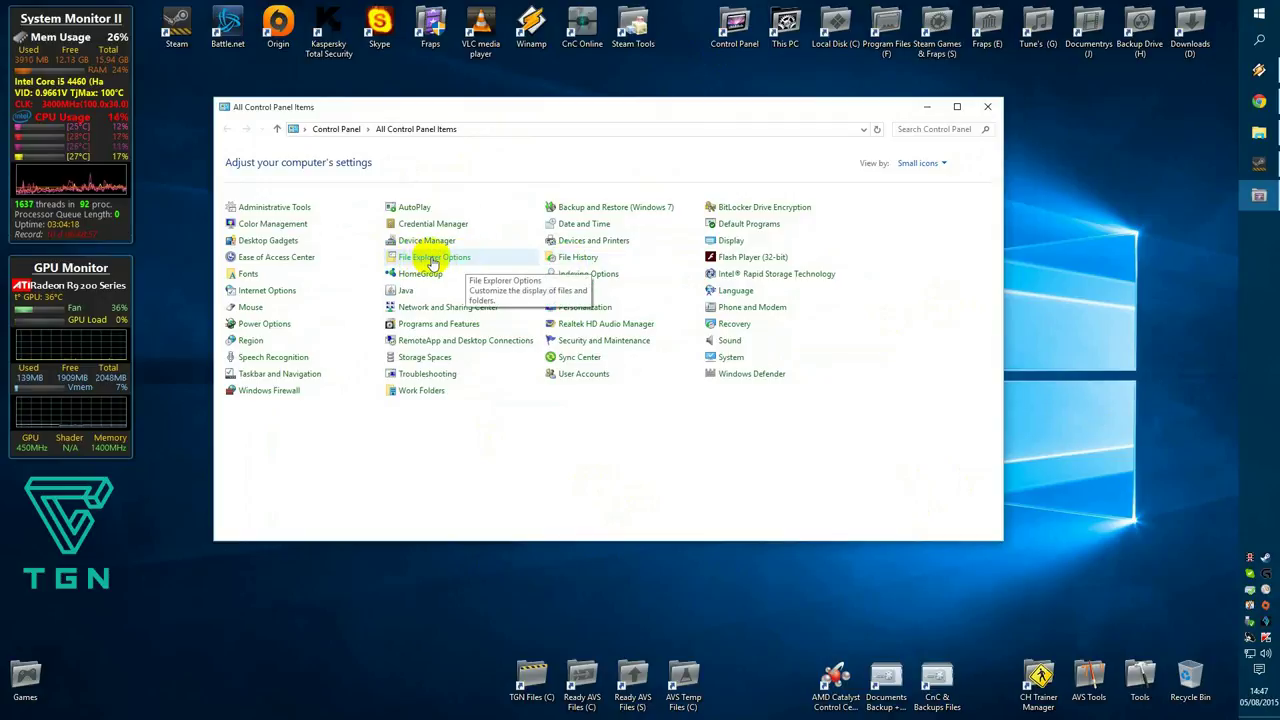
Step: Turn on 'Show hidden files, folders, and drives' in File Explorer Options, then close Control Panel
{"action": "left_click", "coordinate": [428, 257]}
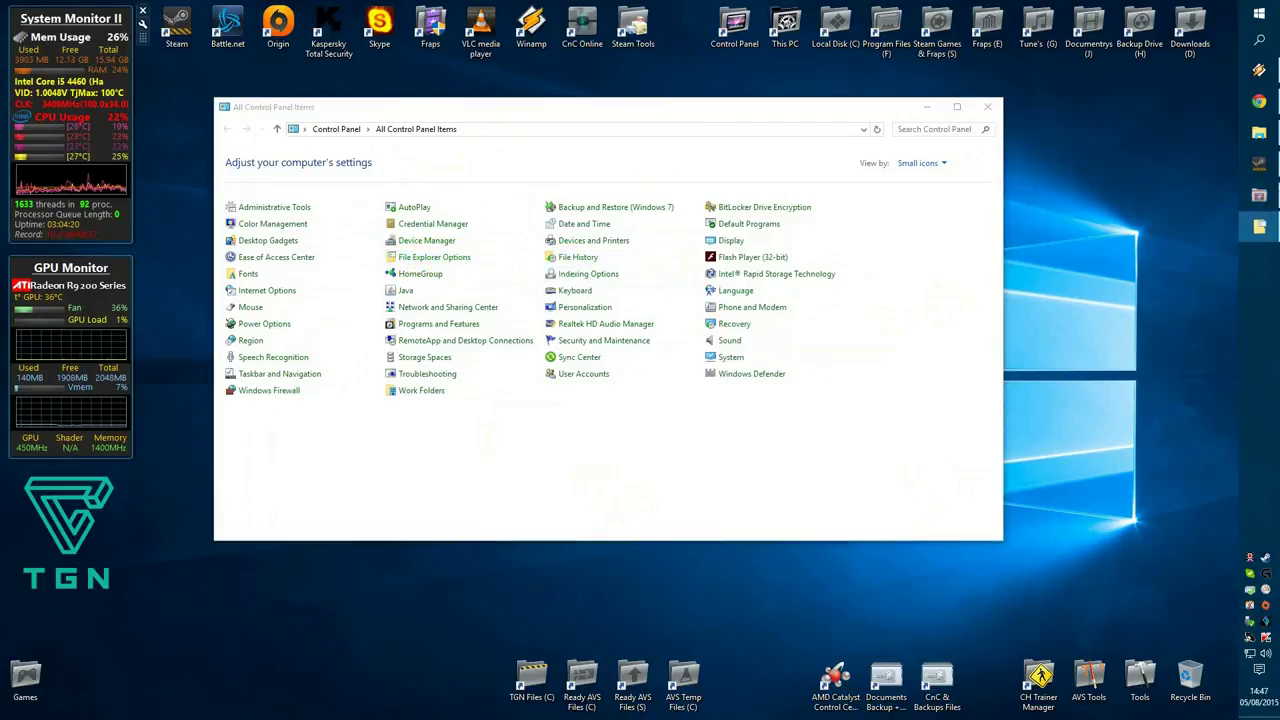
{"action": "left_click_drag", "start_coordinate": [1013, 202], "coordinate": [400, 191]}
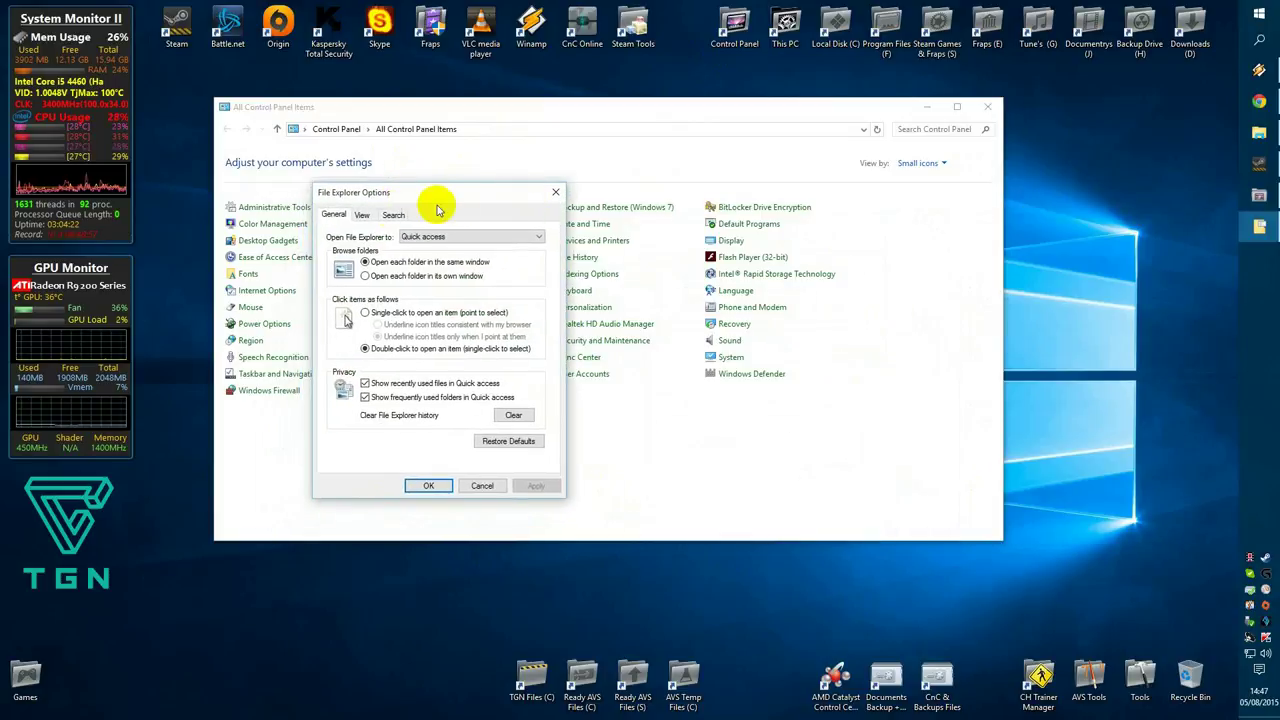
{"action": "left_click", "coordinate": [362, 215]}
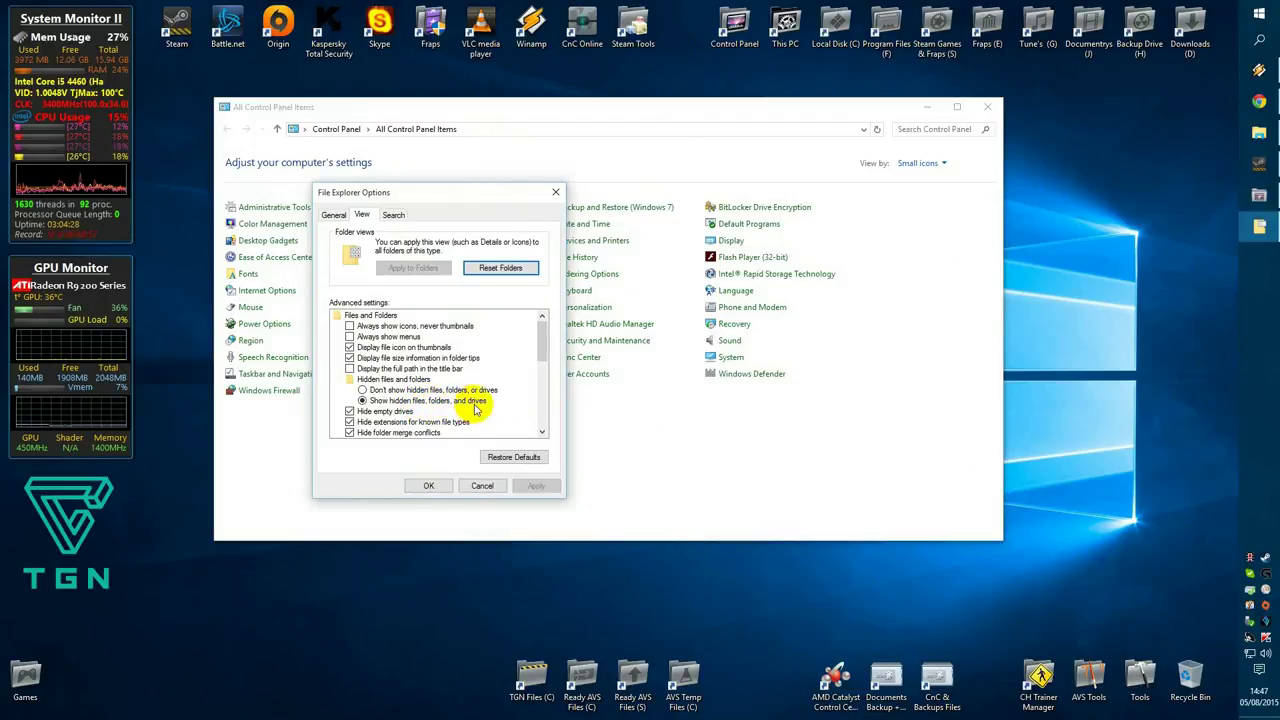
{"action": "left_click", "coordinate": [363, 401]}
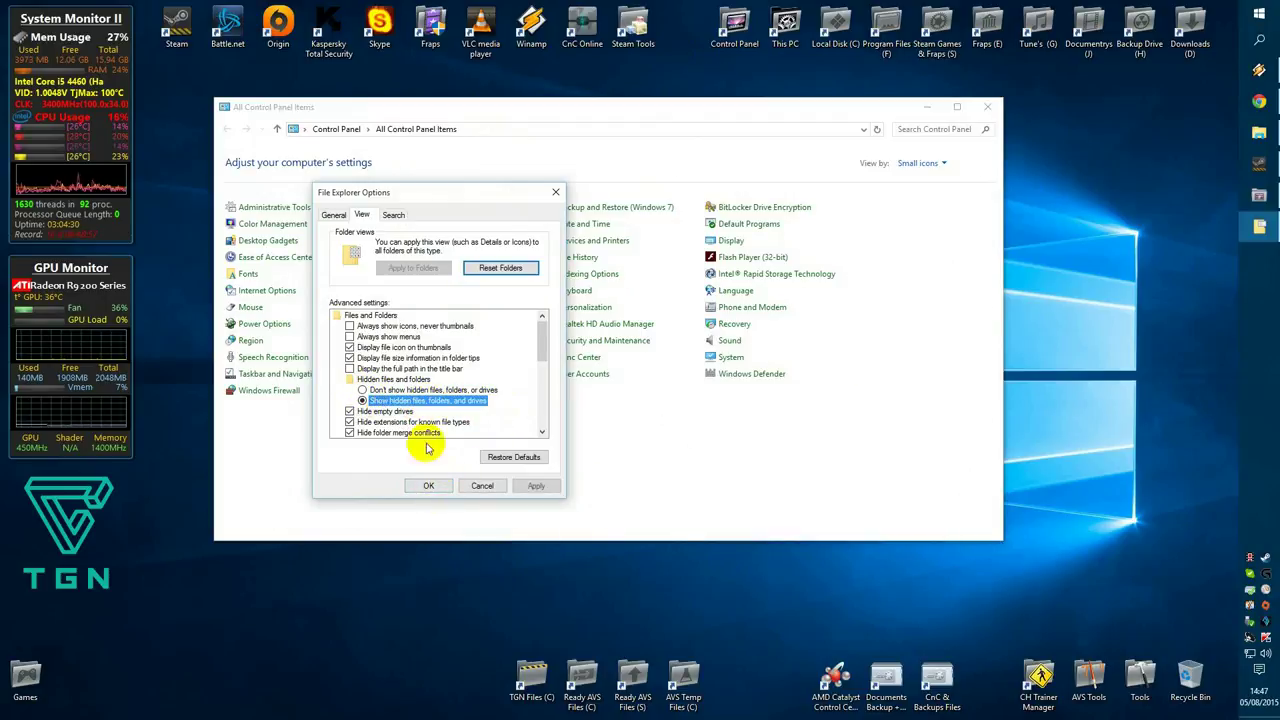
{"action": "left_click", "coordinate": [530, 486]}
{"action": "left_click", "coordinate": [432, 486]}
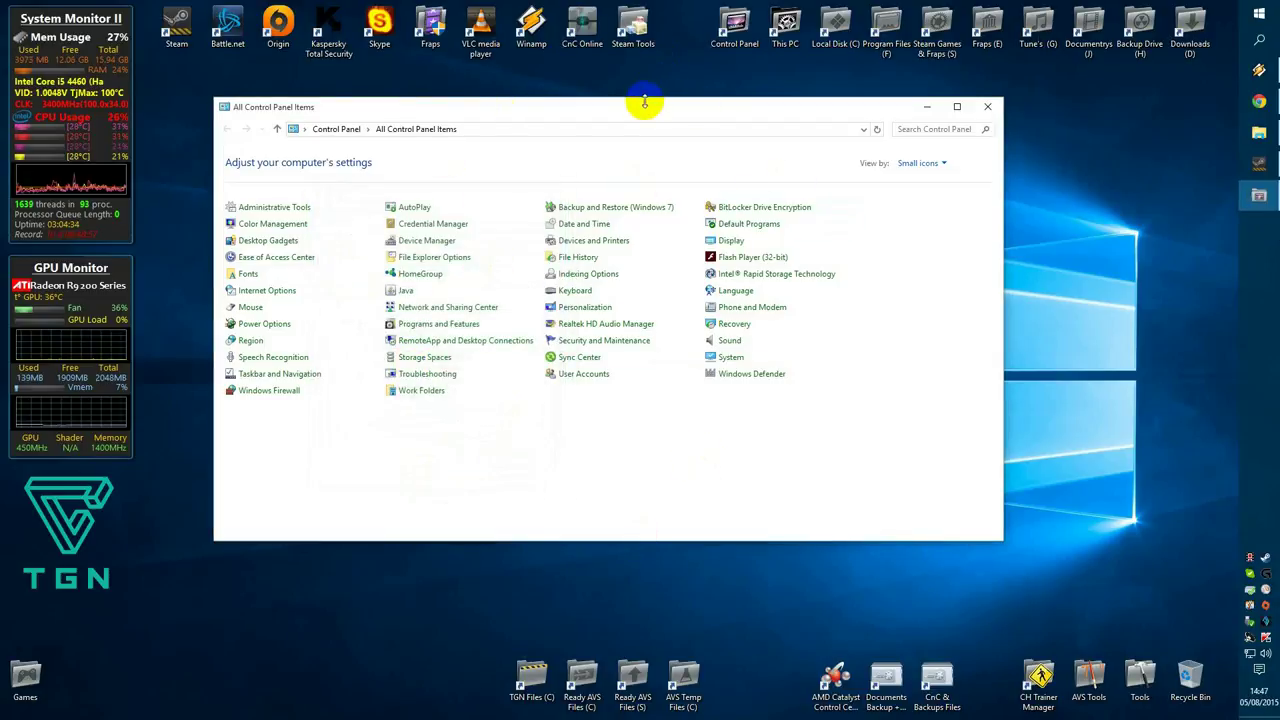
{"action": "left_click", "coordinate": [987, 106]}
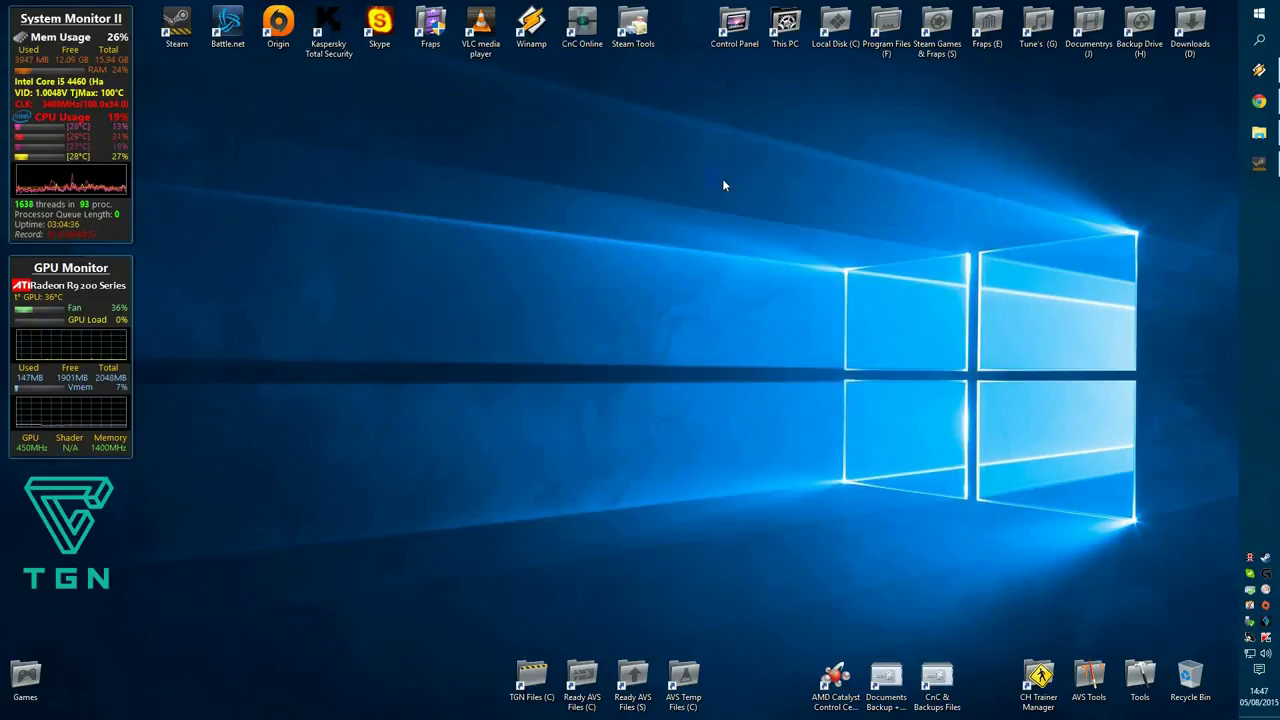
{"action": "mouse_move", "coordinate": [70, 128]}
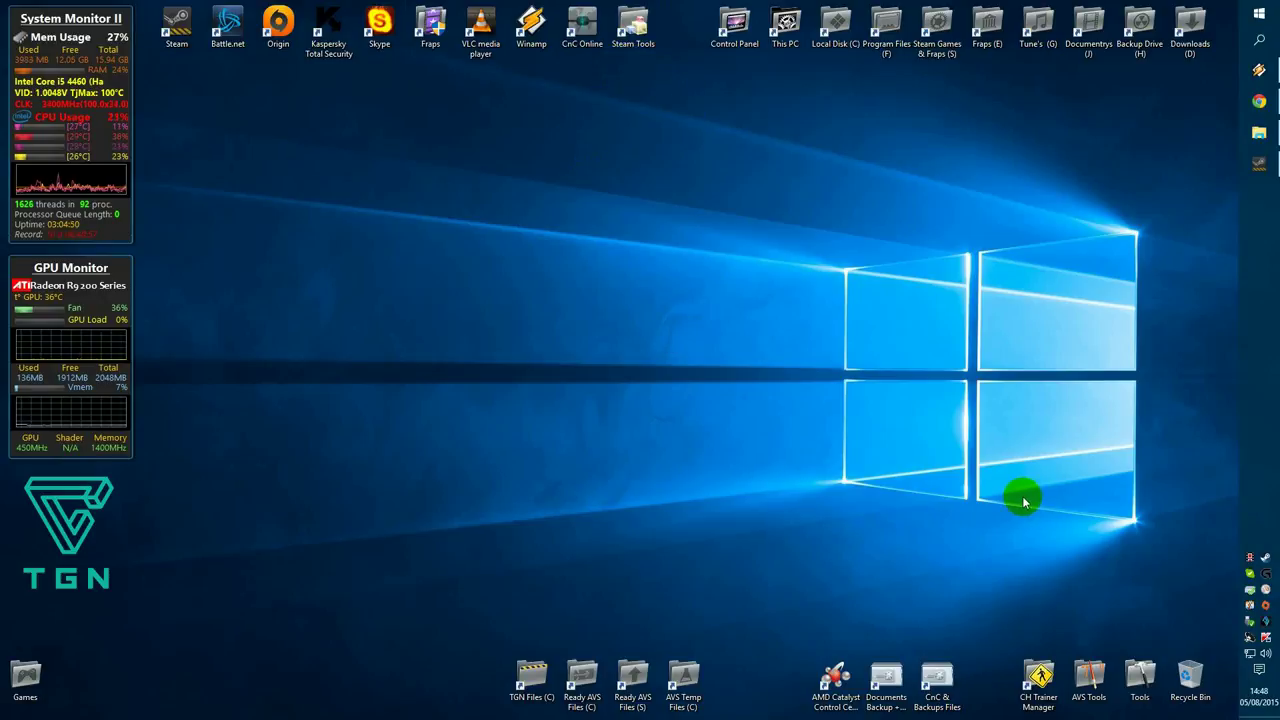
Step: Open Origin's games library and enlarge the Origin window
{"action": "left_click", "coordinate": [1266, 605]}
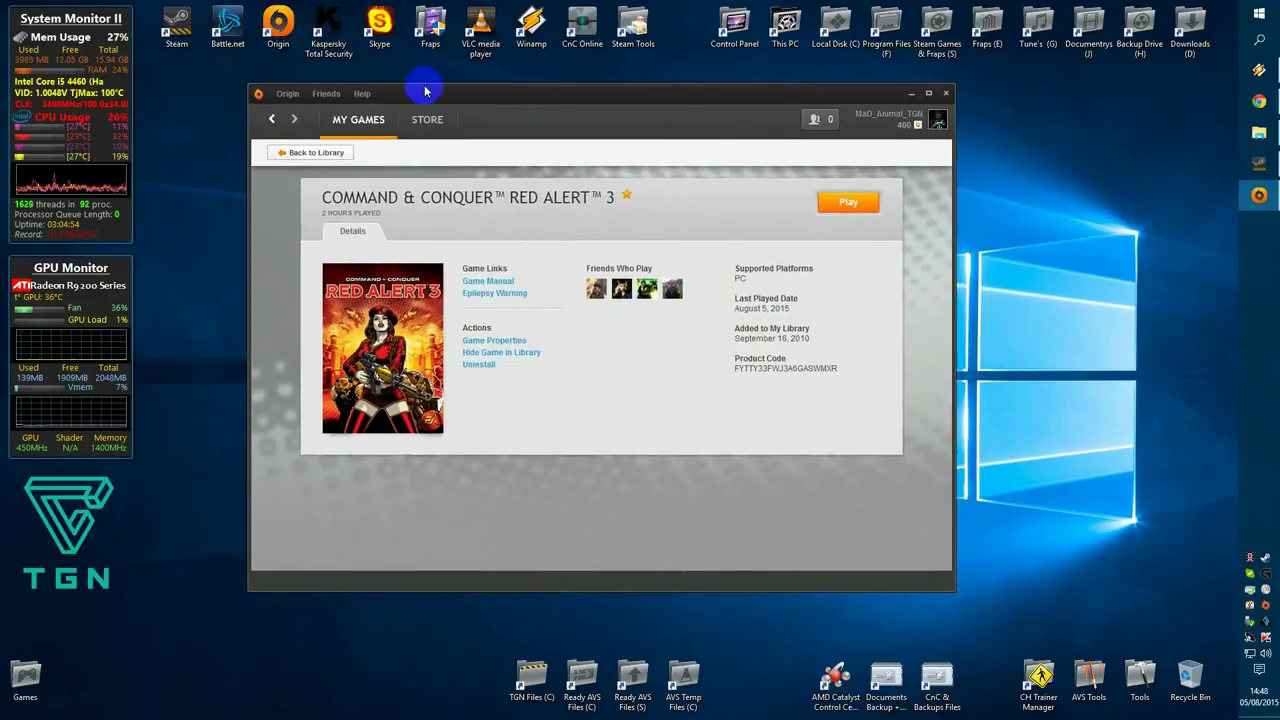
{"action": "left_click", "coordinate": [271, 119]}
{"action": "scroll", "coordinate": [320, 257], "scroll_direction": "down", "scroll_amount": 2}
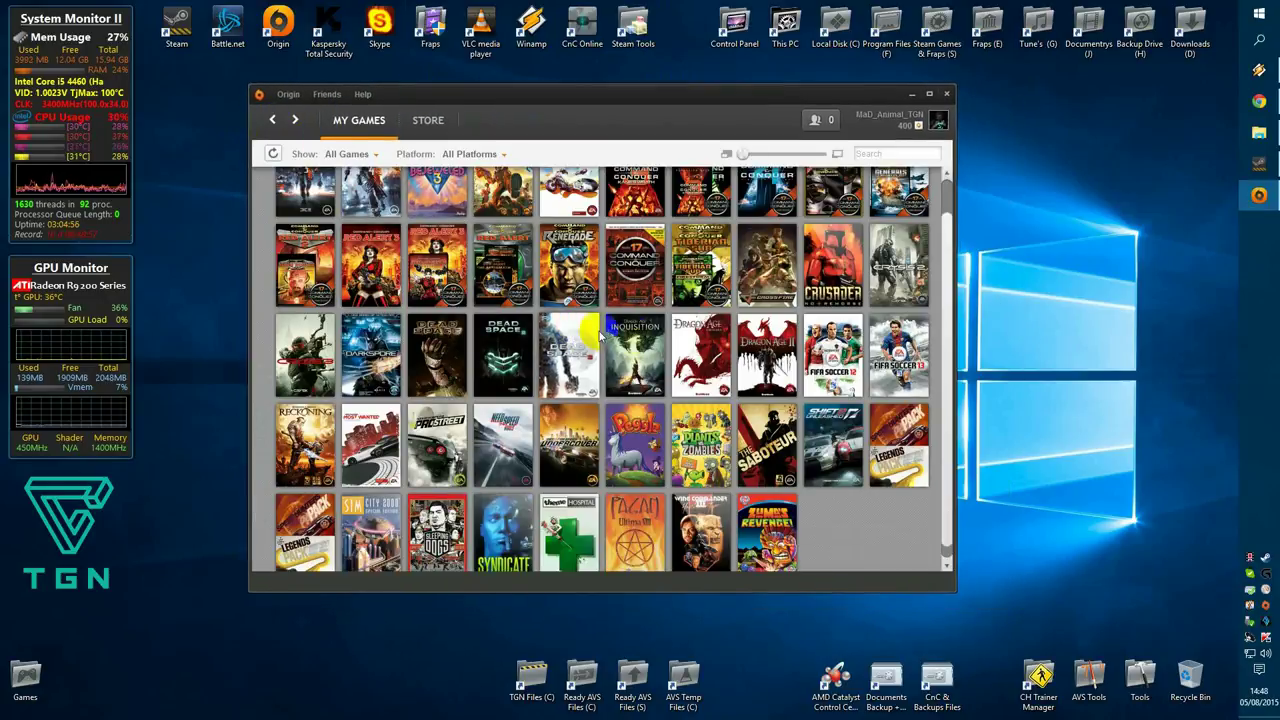
{"action": "left_click_drag", "start_coordinate": [949, 590], "coordinate": [1173, 689]}
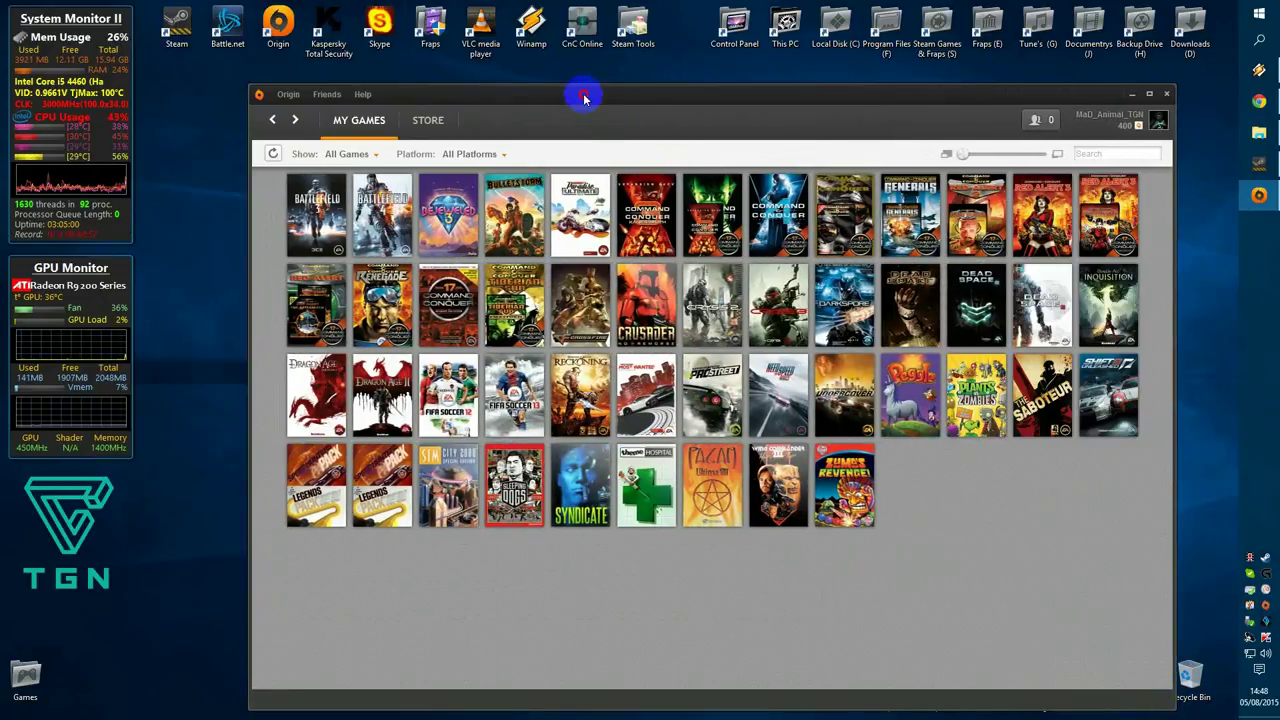
{"action": "left_click_drag", "start_coordinate": [580, 94], "coordinate": [546, 86]}
Step: Confirm Red Alert 3's Game Properties command-line argument is -ui, then return to the library
{"action": "left_click", "coordinate": [1021, 196]}
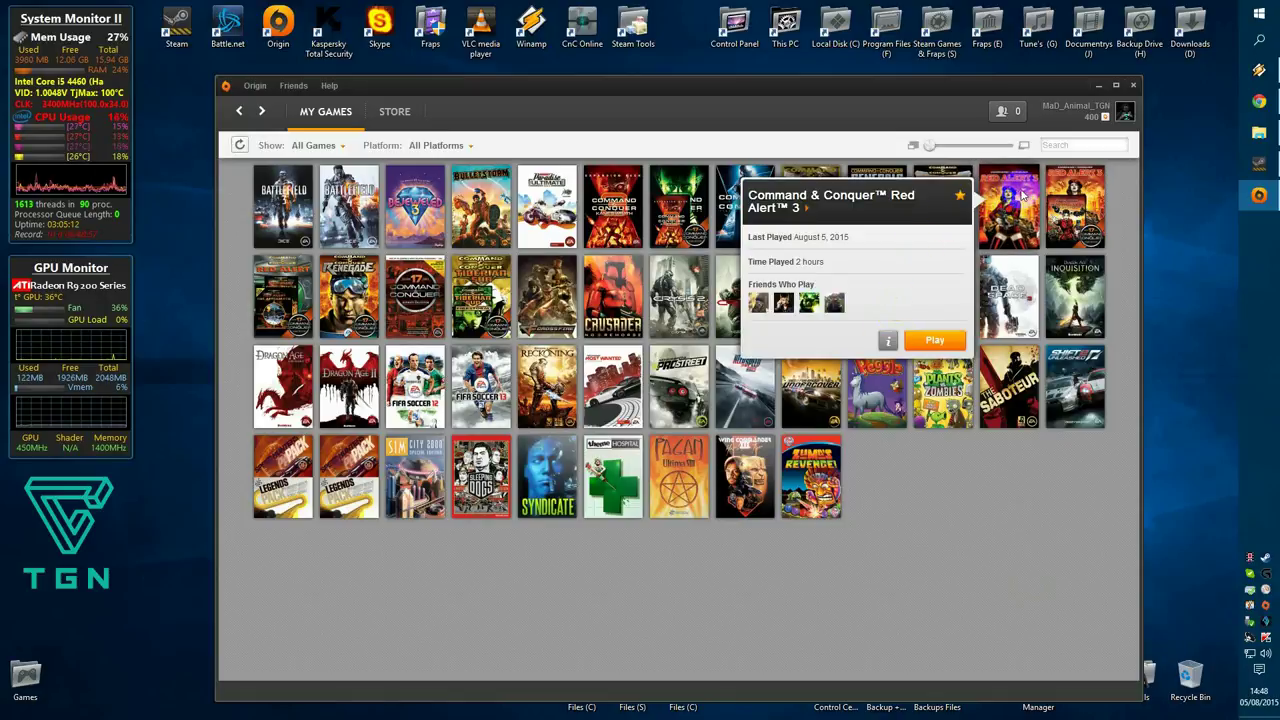
{"action": "left_click", "coordinate": [890, 342]}
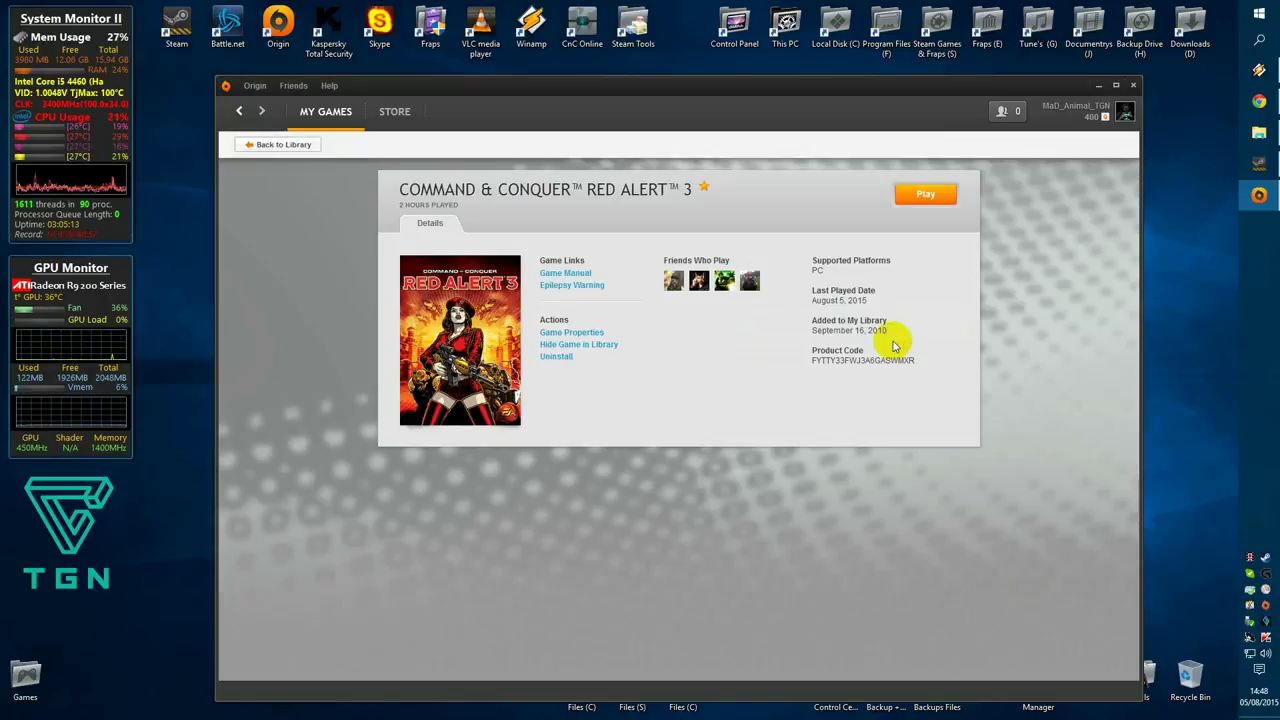
{"action": "left_click", "coordinate": [580, 333]}
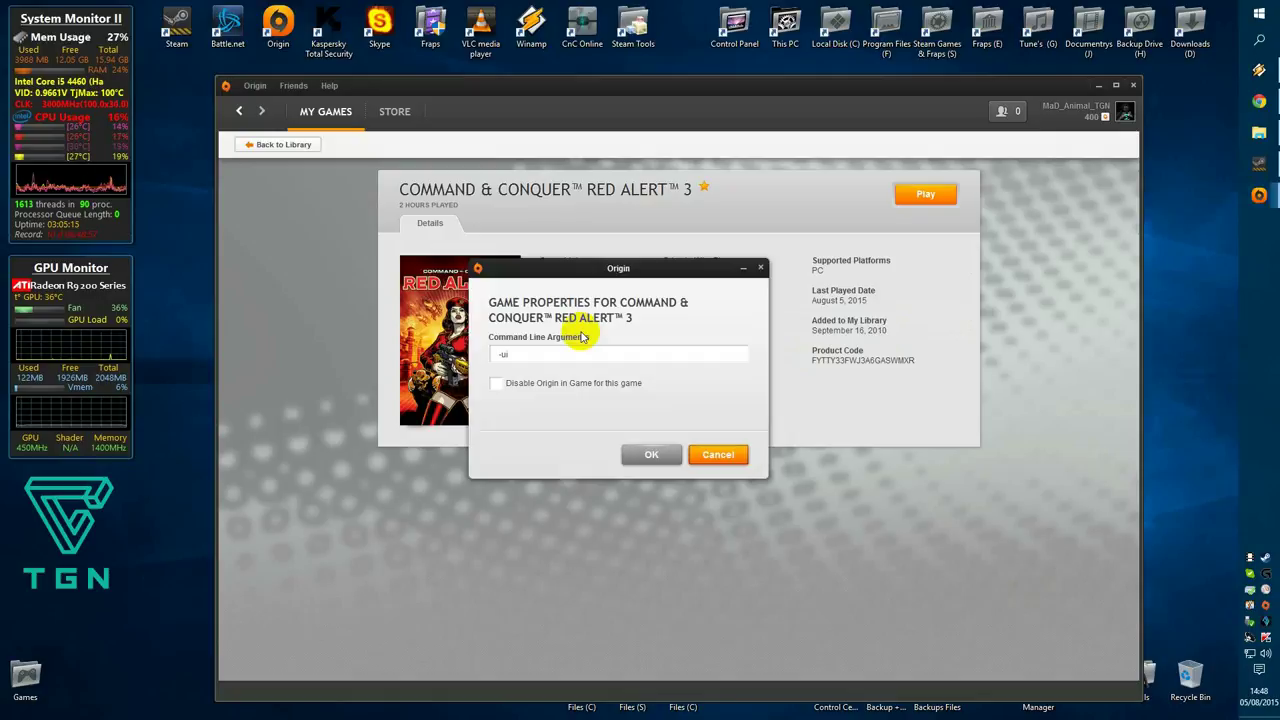
{"action": "double_click", "coordinate": [502, 353]}
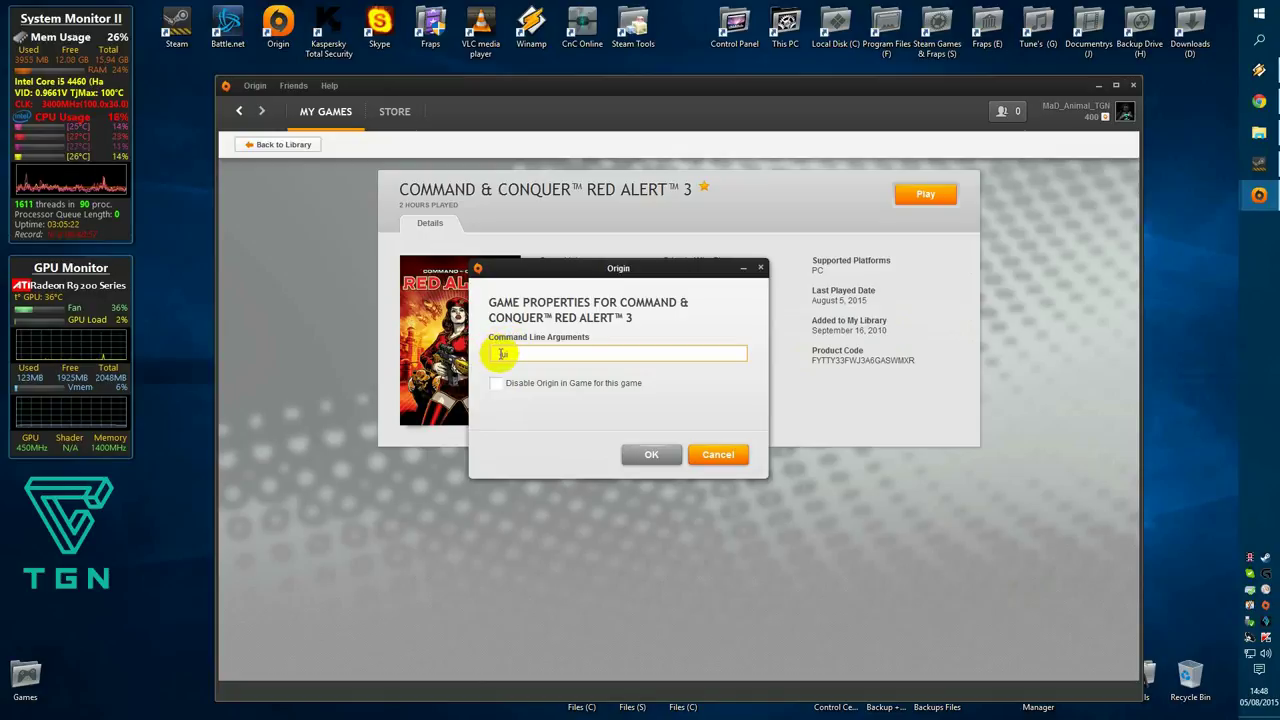
{"action": "type", "text": "-ui"}
{"action": "double_click", "coordinate": [490, 356]}
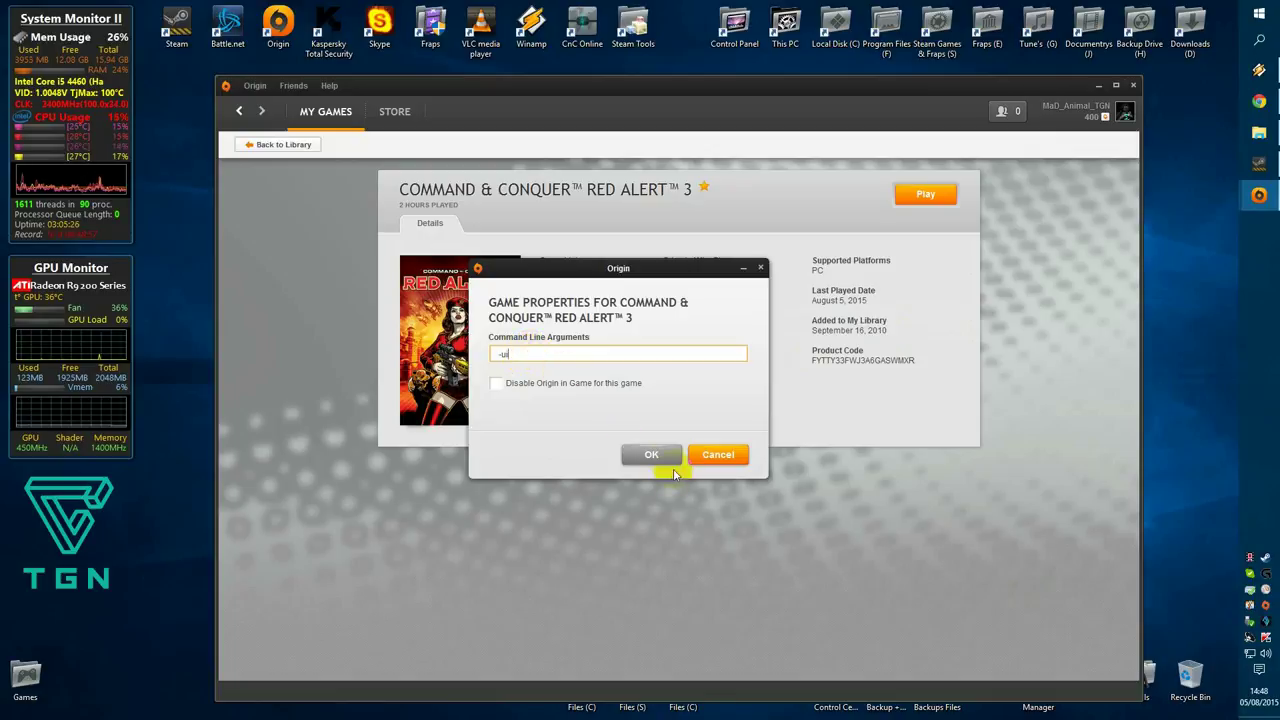
{"action": "left_click", "coordinate": [660, 456]}
{"action": "mouse_move", "coordinate": [666, 86]}
{"action": "left_mouse_down"}
{"action": "mouse_move", "coordinate": [649, 79]}
{"action": "mouse_move", "coordinate": [727, 82]}
{"action": "left_mouse_up"}
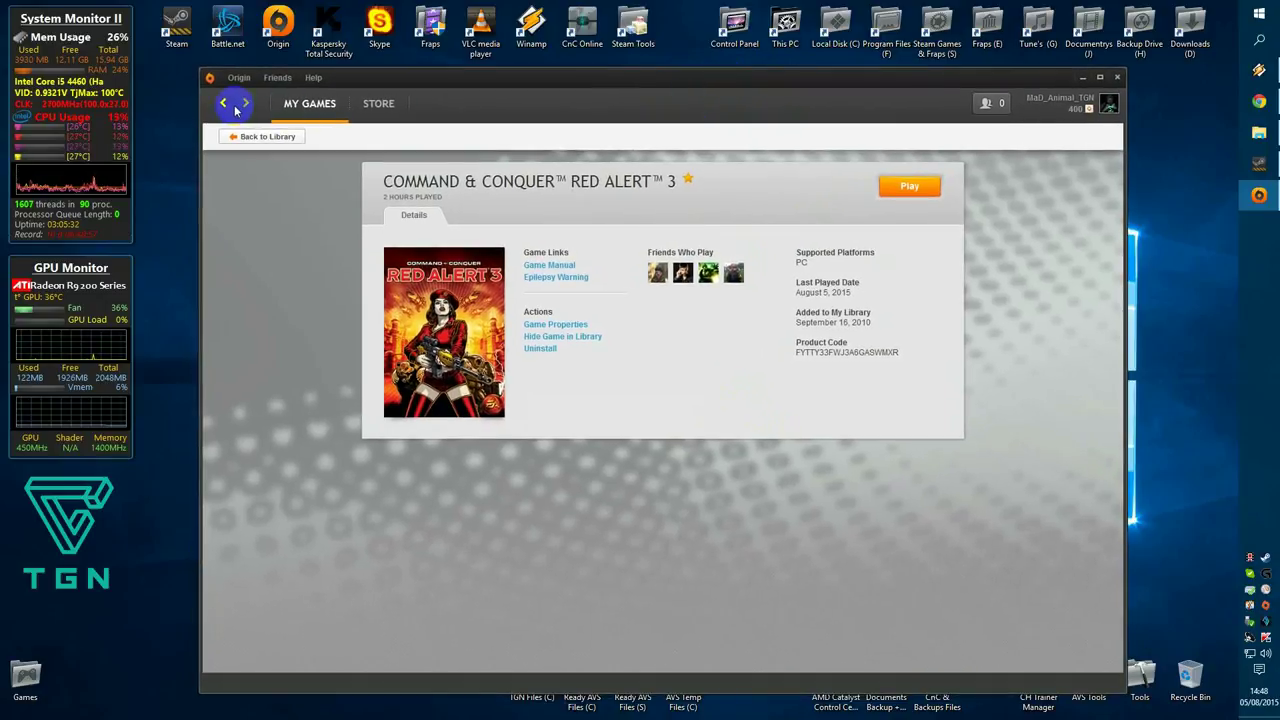
{"action": "left_click", "coordinate": [316, 130]}
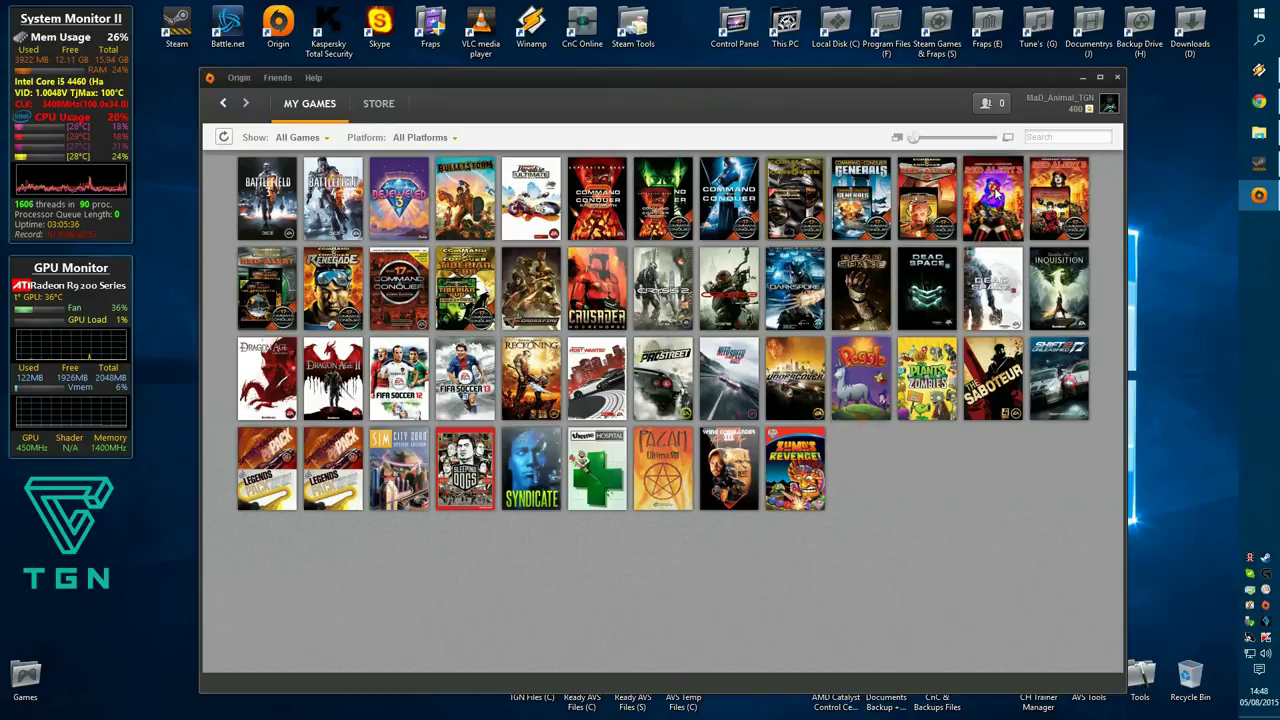
Step: Launch Red Alert 3, find its Game Browser Mods list empty, and bring Origin forward
{"action": "mouse_move", "coordinate": [993, 198]}
{"action": "left_click", "coordinate": [899, 342]}
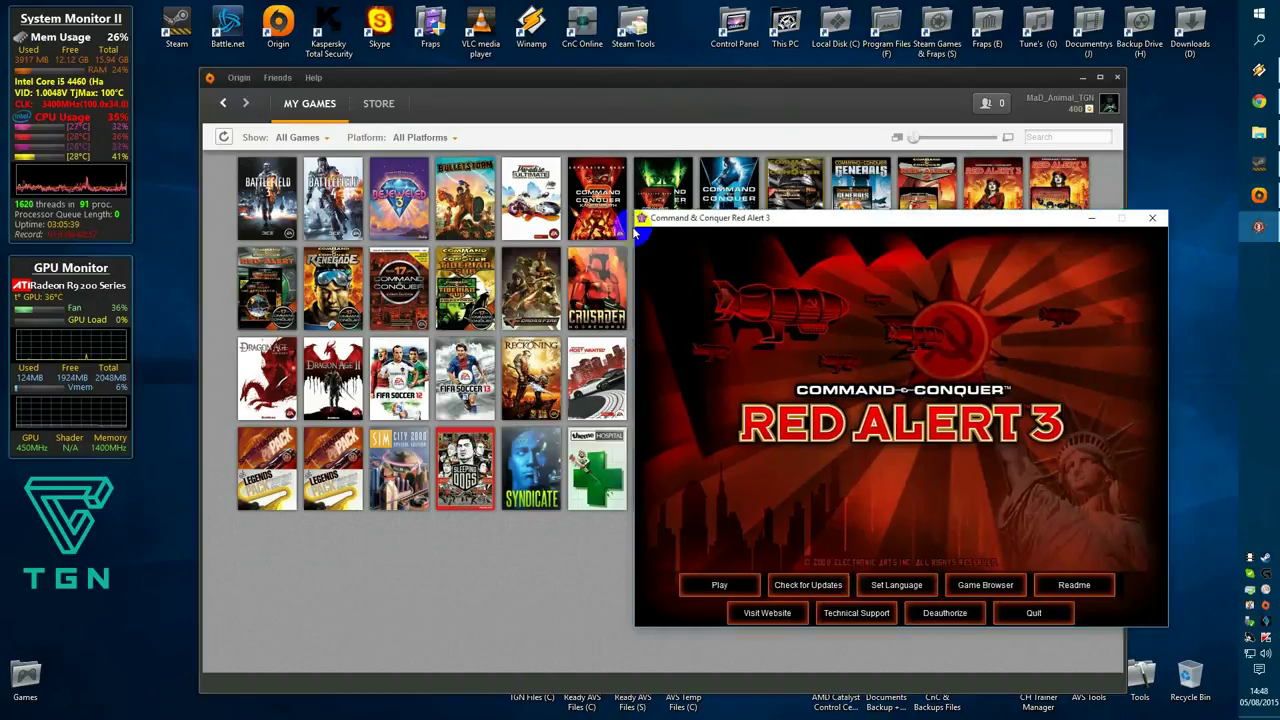
{"action": "left_click_drag", "start_coordinate": [896, 217], "coordinate": [588, 138]}
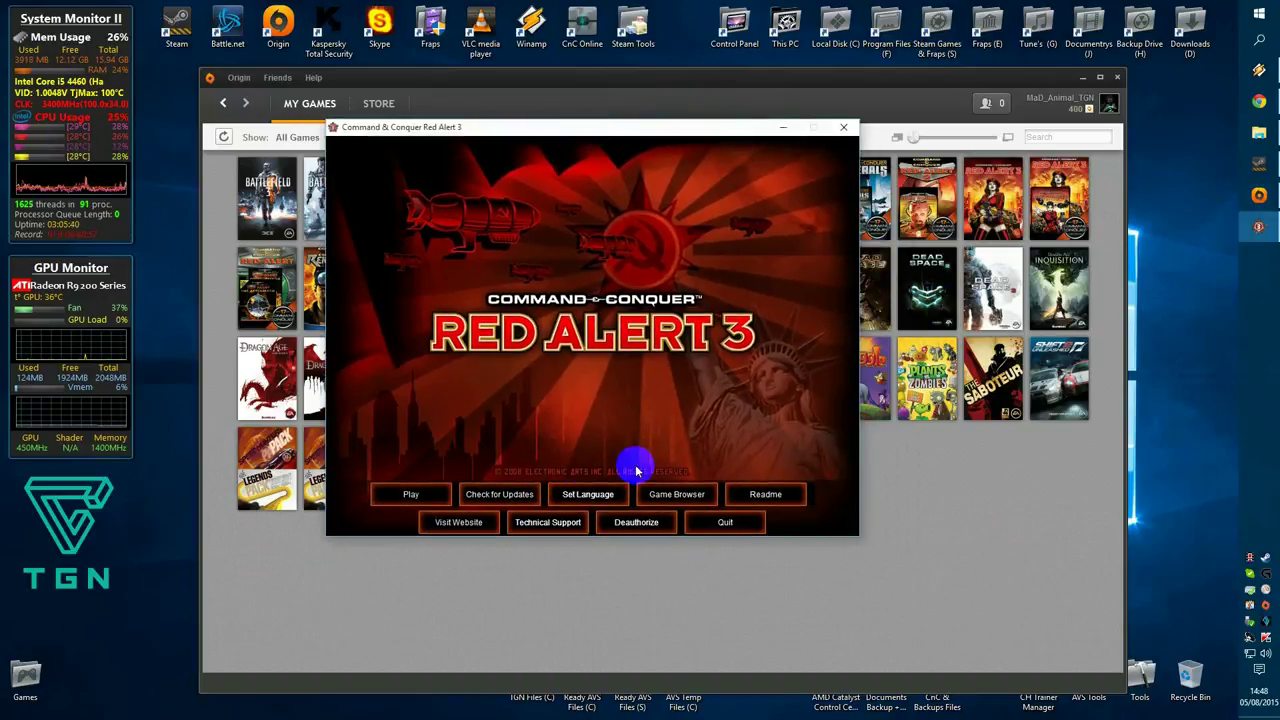
{"action": "left_click", "coordinate": [670, 500]}
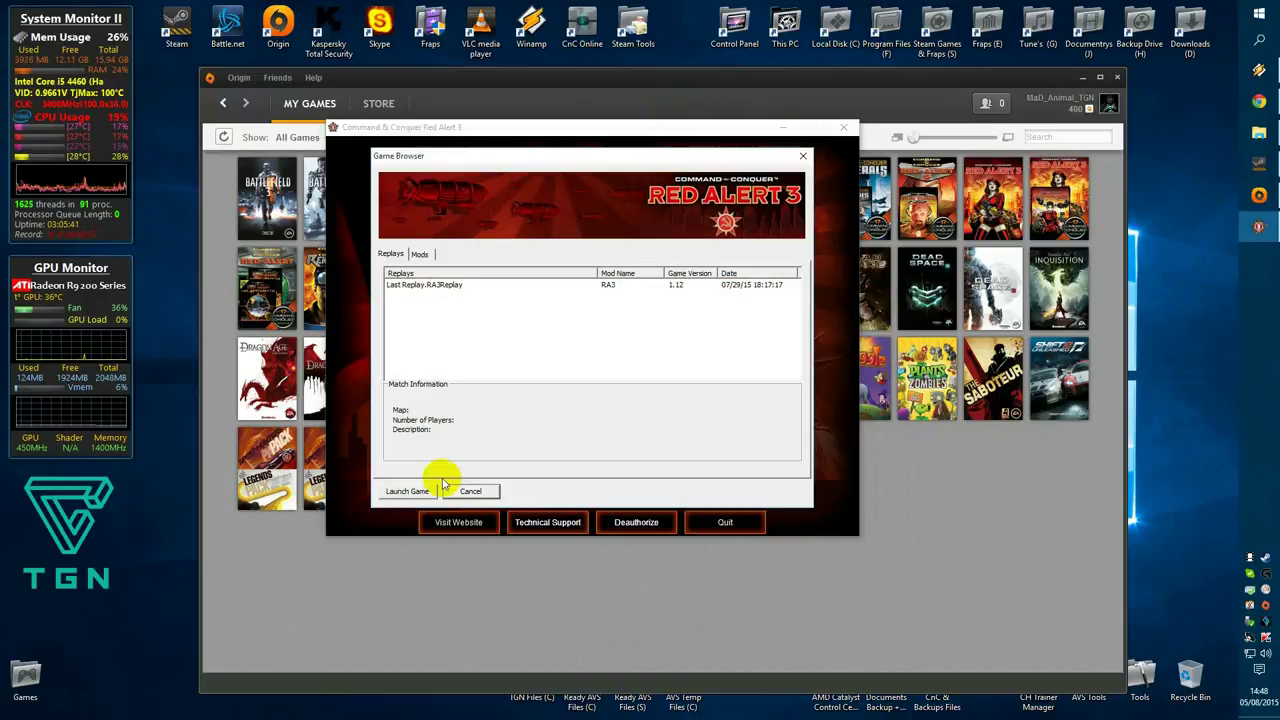
{"action": "left_click", "coordinate": [419, 253]}
{"action": "left_click", "coordinate": [802, 155]}
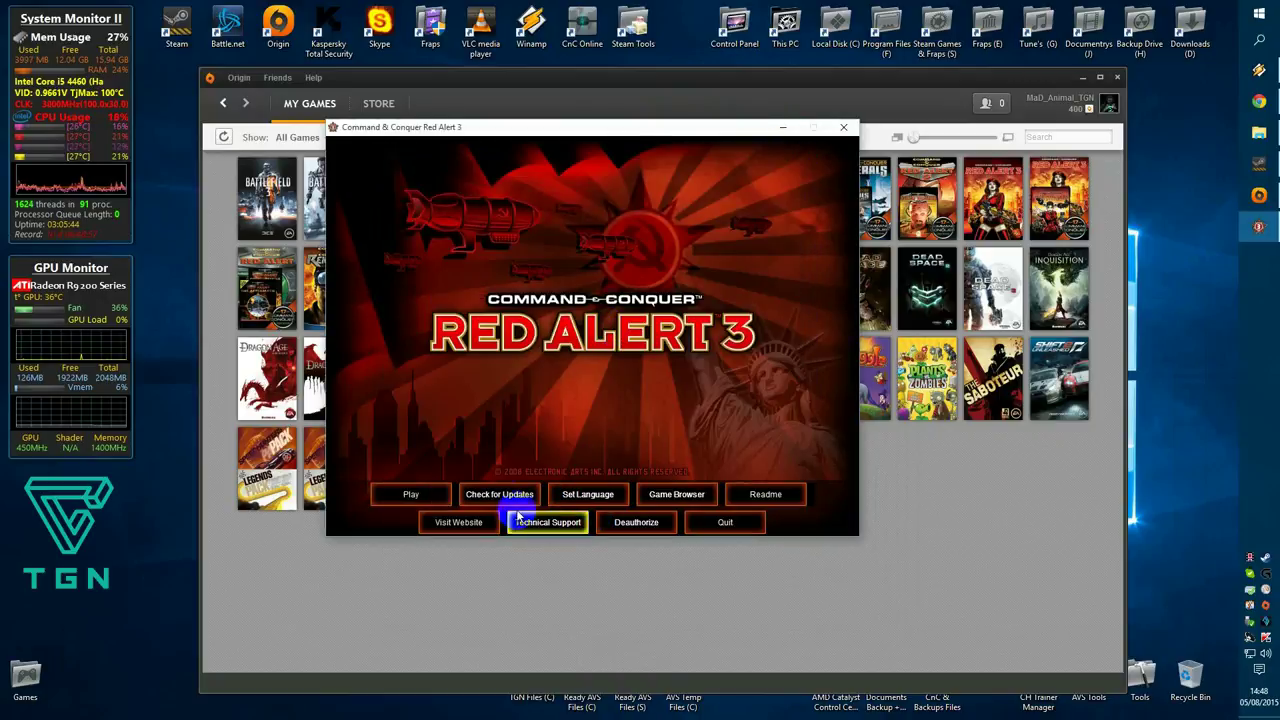
{"action": "mouse_move", "coordinate": [548, 127]}
{"action": "left_mouse_down"}
{"action": "mouse_move", "coordinate": [571, 123]}
{"action": "mouse_move", "coordinate": [518, 122]}
{"action": "left_mouse_up"}
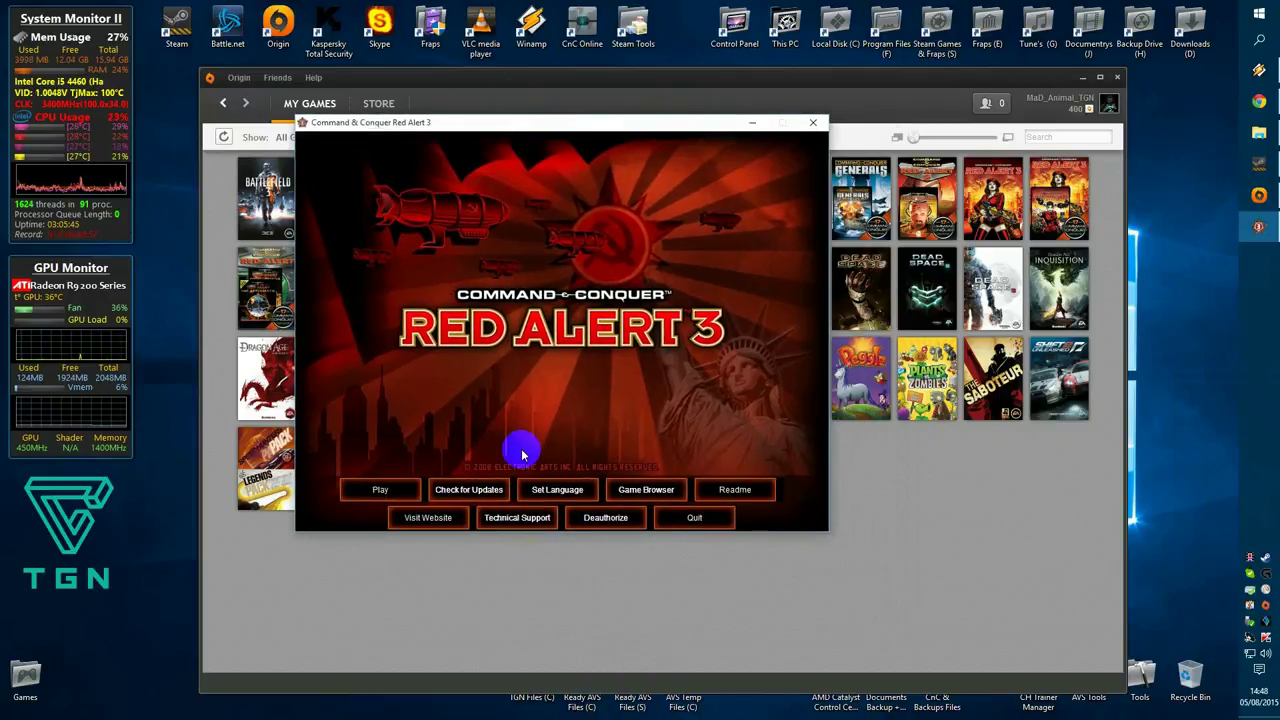
{"action": "left_click", "coordinate": [534, 593]}
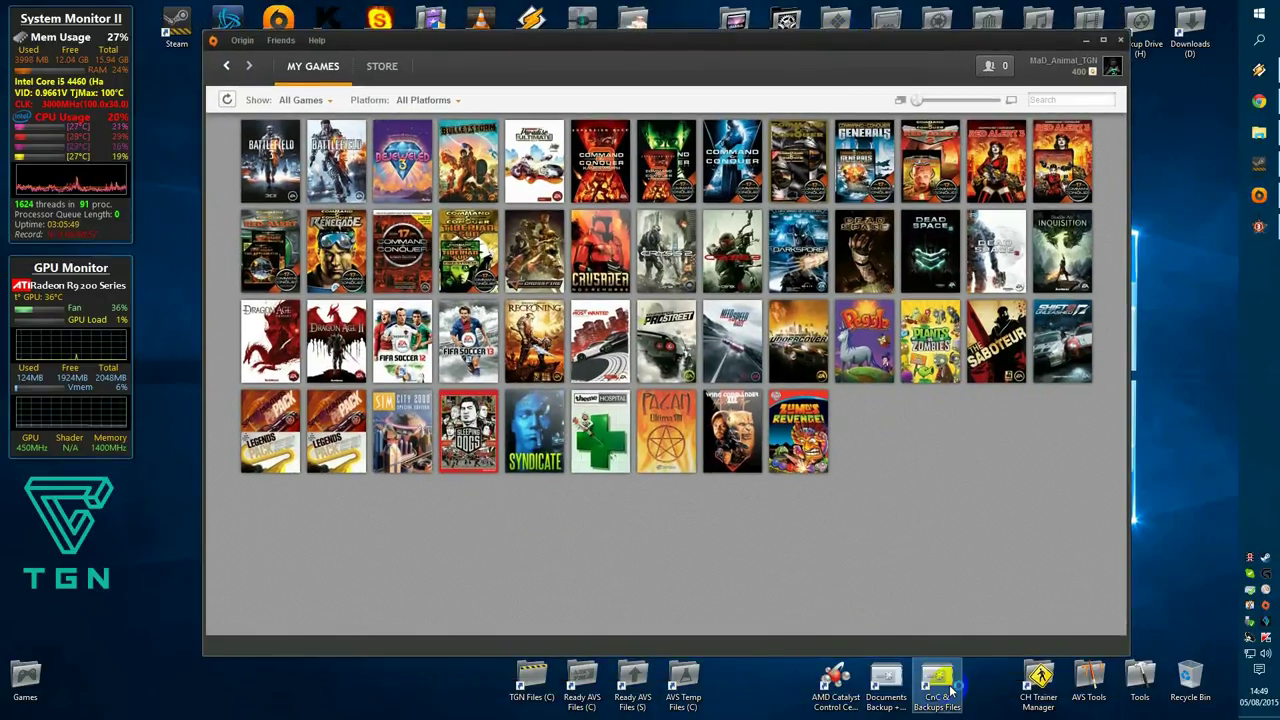
Step: Browse CnC & Backups Files to CNC MODS + Backups > ra3 mods > mods, showing eight mod folders
{"action": "double_click", "coordinate": [940, 685]}
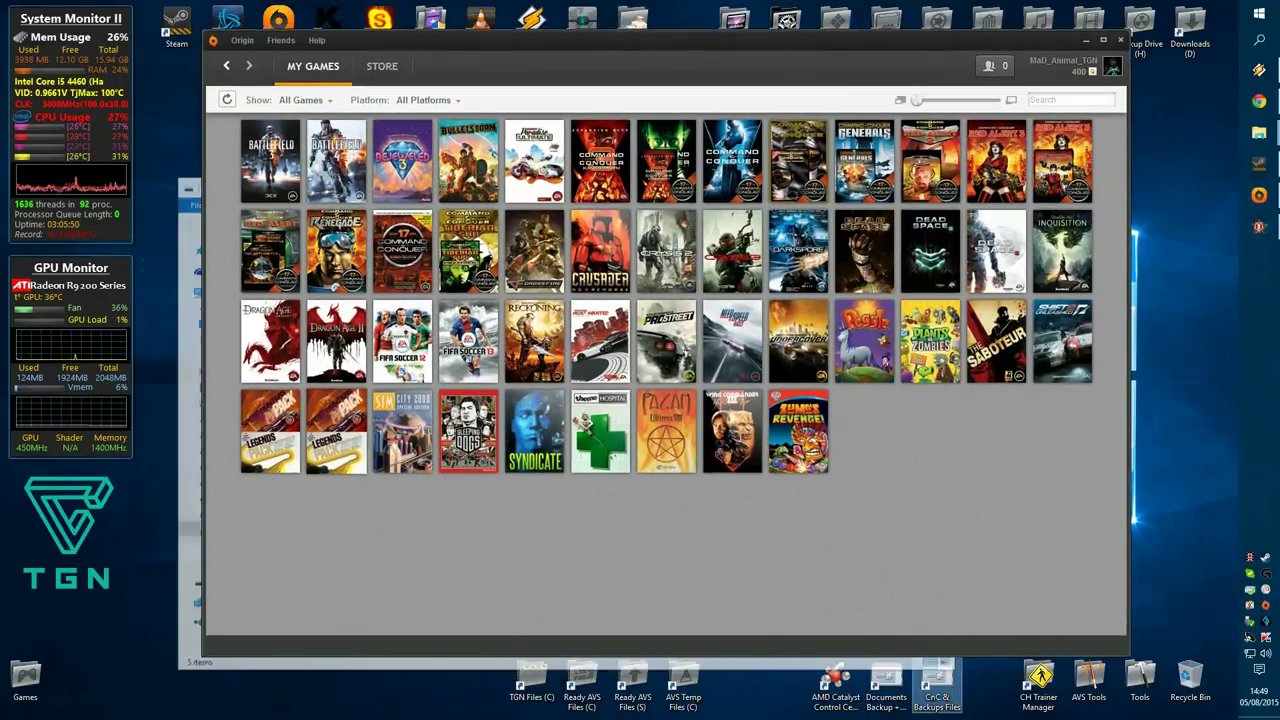
{"action": "mouse_move", "coordinate": [657, 63]}
{"action": "left_mouse_down"}
{"action": "mouse_move", "coordinate": [653, 485]}
{"action": "mouse_move", "coordinate": [640, 148]}
{"action": "mouse_move", "coordinate": [780, 277]}
{"action": "left_mouse_up"}
{"action": "left_click_drag", "start_coordinate": [851, 180], "coordinate": [888, 133]}
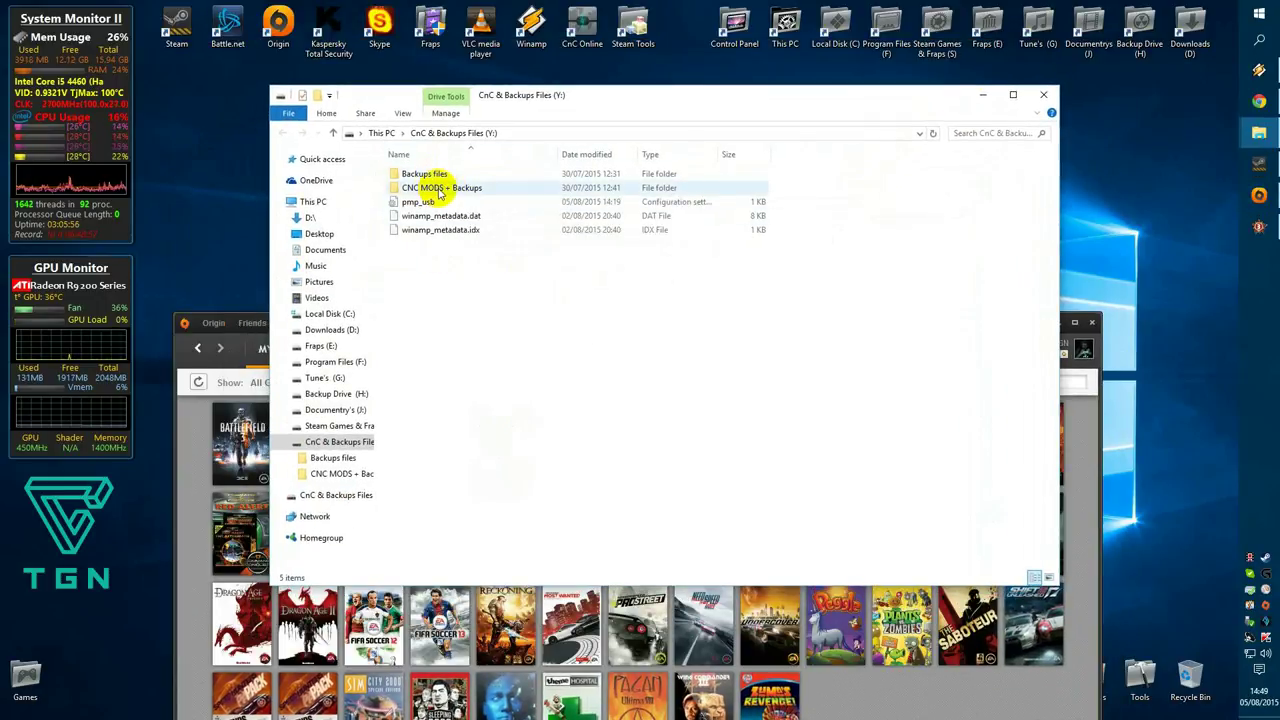
{"action": "double_click", "coordinate": [452, 190]}
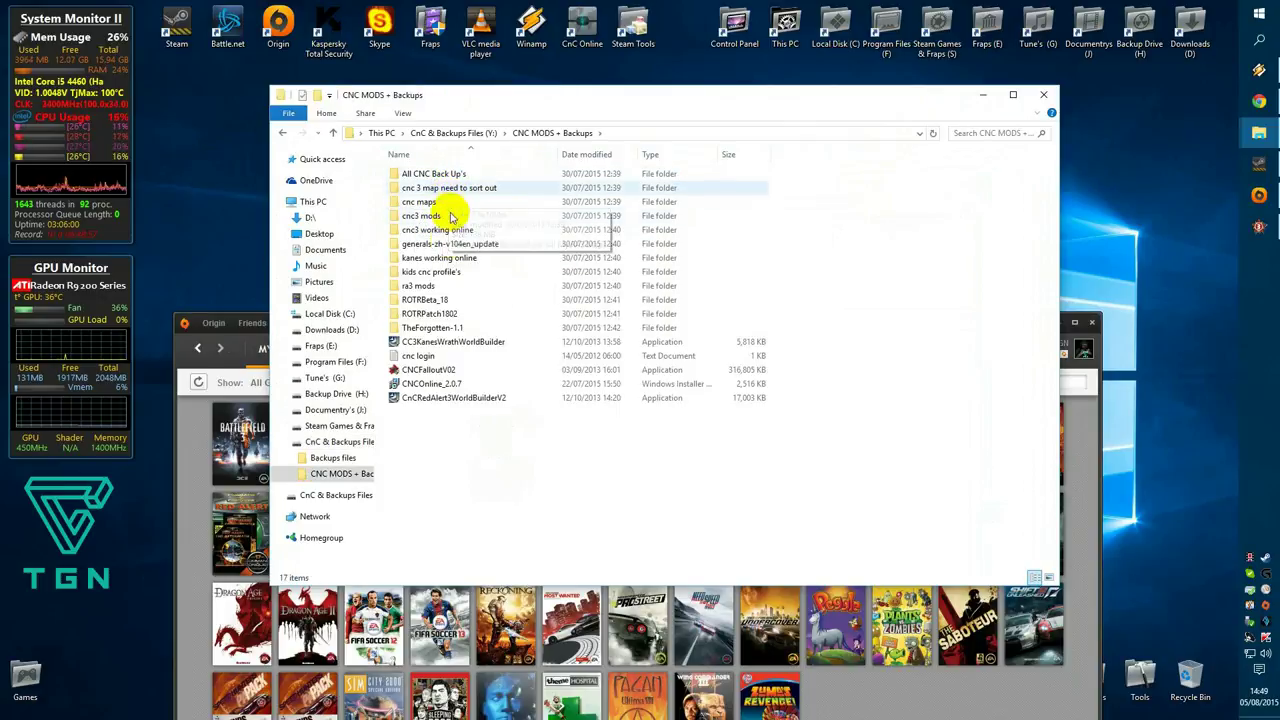
{"action": "double_click", "coordinate": [440, 289]}
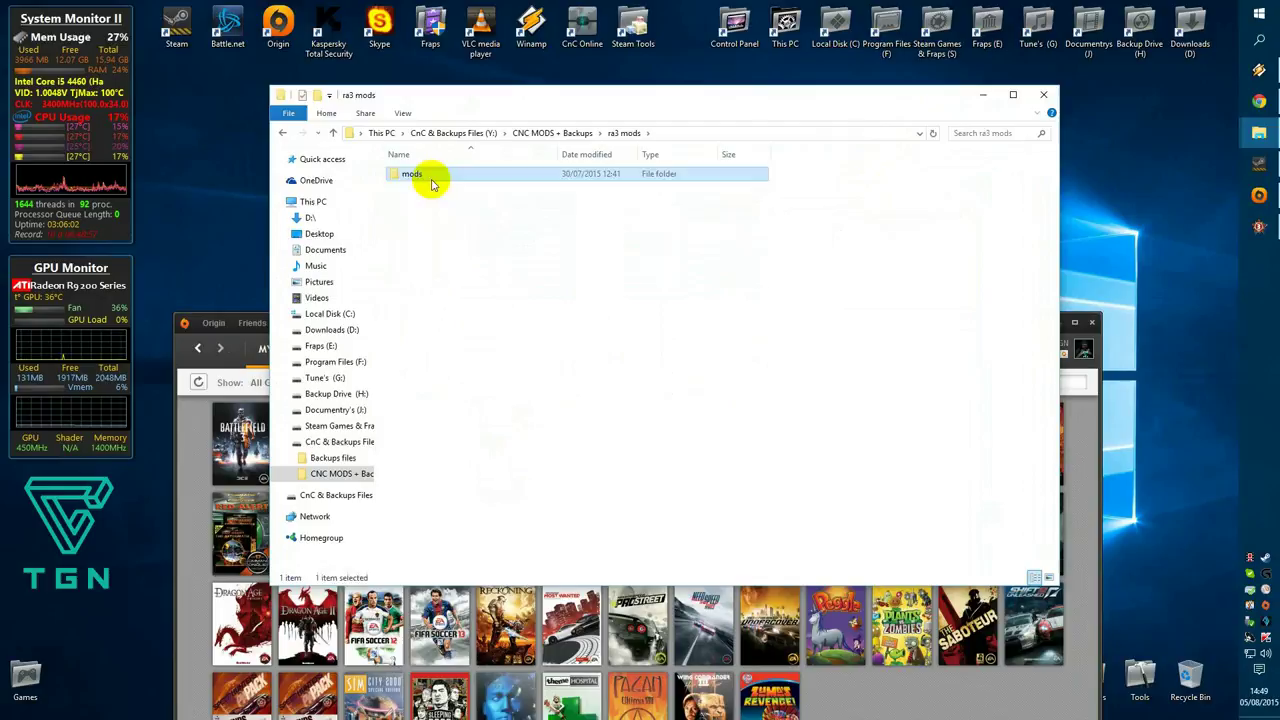
{"action": "double_click", "coordinate": [428, 173]}
{"action": "left_click_drag", "start_coordinate": [632, 104], "coordinate": [677, 128]}
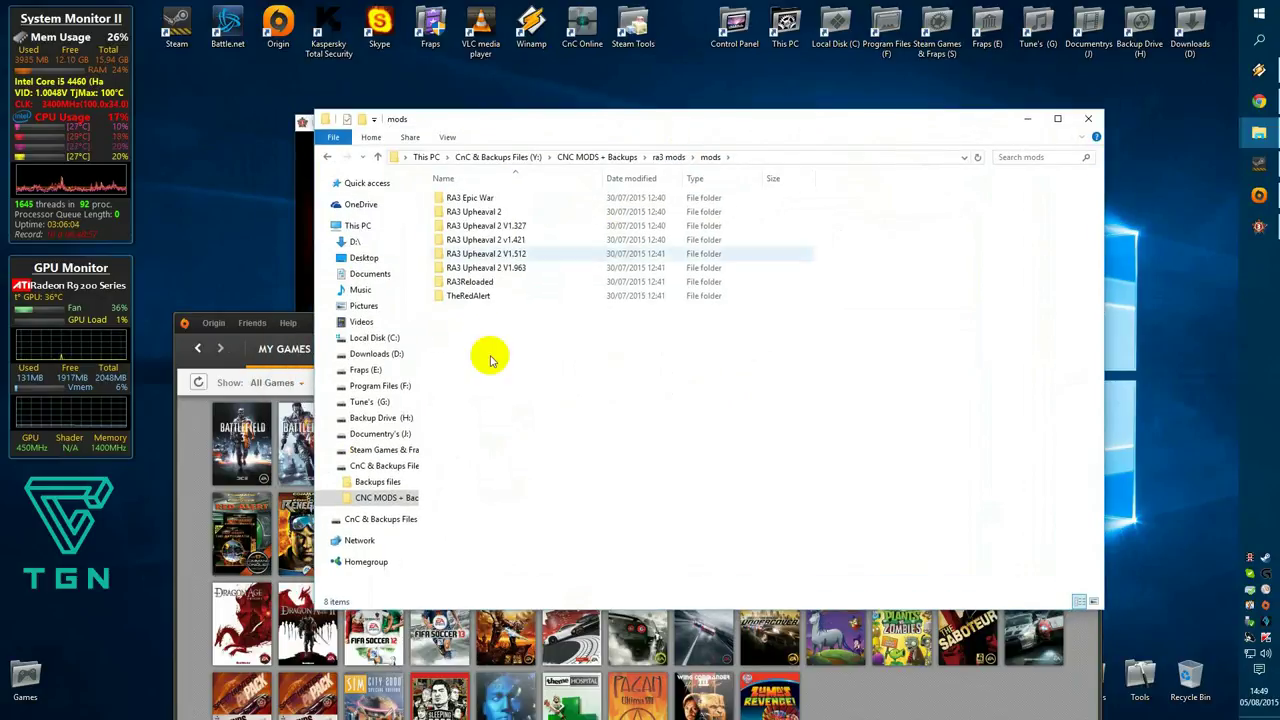
{"action": "left_click_drag", "start_coordinate": [493, 358], "coordinate": [522, 310]}
{"action": "left_click_drag", "start_coordinate": [447, 213], "coordinate": [447, 197]}
{"action": "left_click_drag", "start_coordinate": [569, 120], "coordinate": [726, 118]}
{"action": "left_click", "coordinate": [655, 355]}
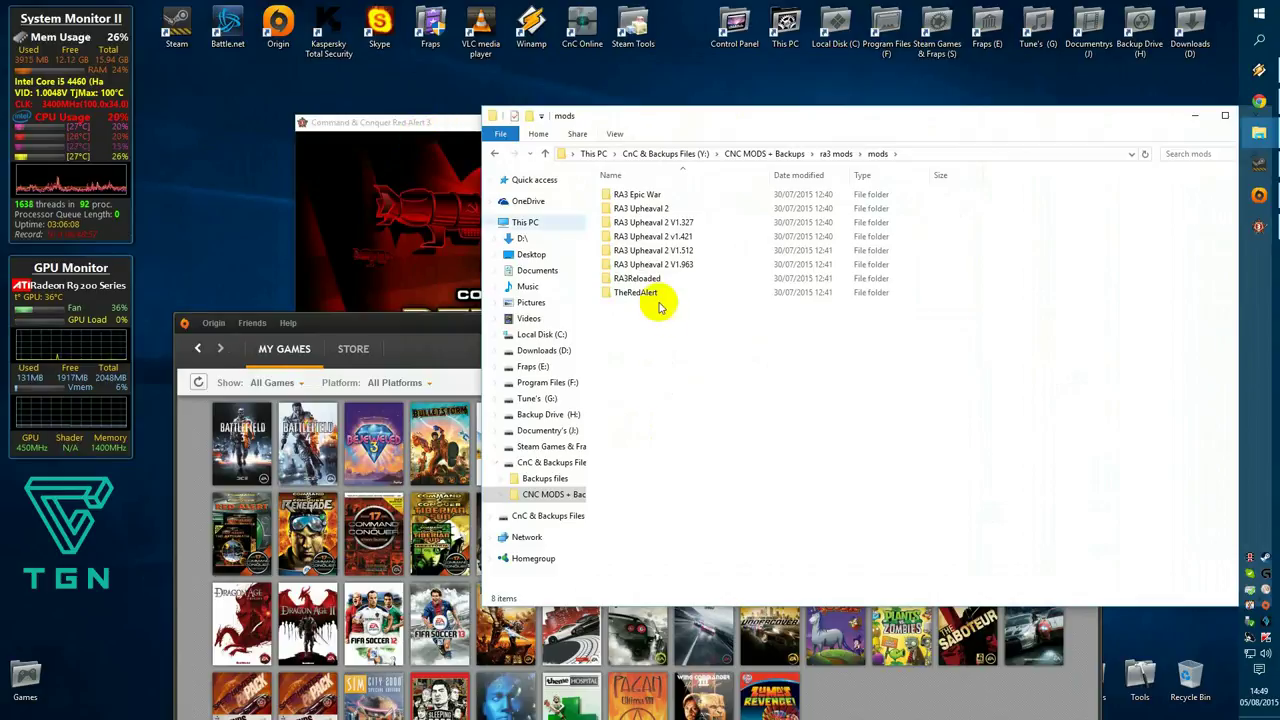
Step: Minimise Origin, place the Red Alert 3 launcher upper left beside the mods window, then minimise it
{"action": "left_click", "coordinate": [457, 322]}
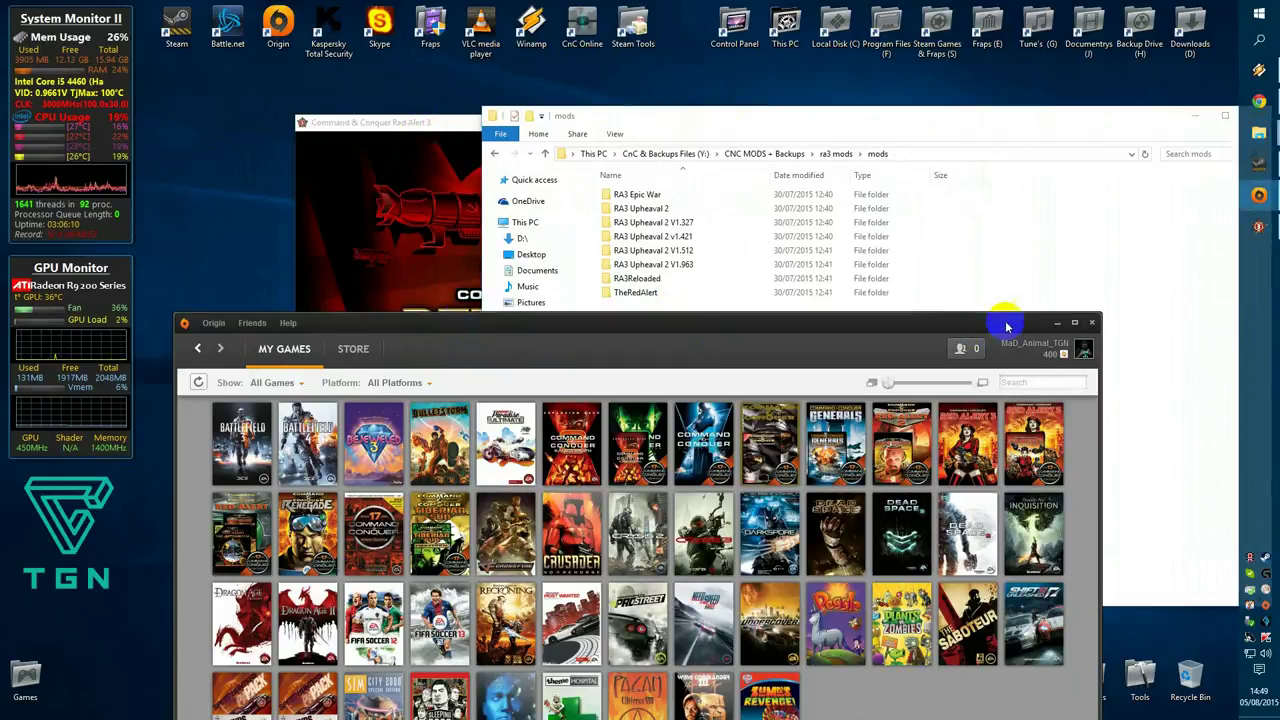
{"action": "left_click", "coordinate": [1058, 323]}
{"action": "left_click_drag", "start_coordinate": [368, 122], "coordinate": [92, 74]}
{"action": "left_click_drag", "start_coordinate": [729, 117], "coordinate": [807, 72]}
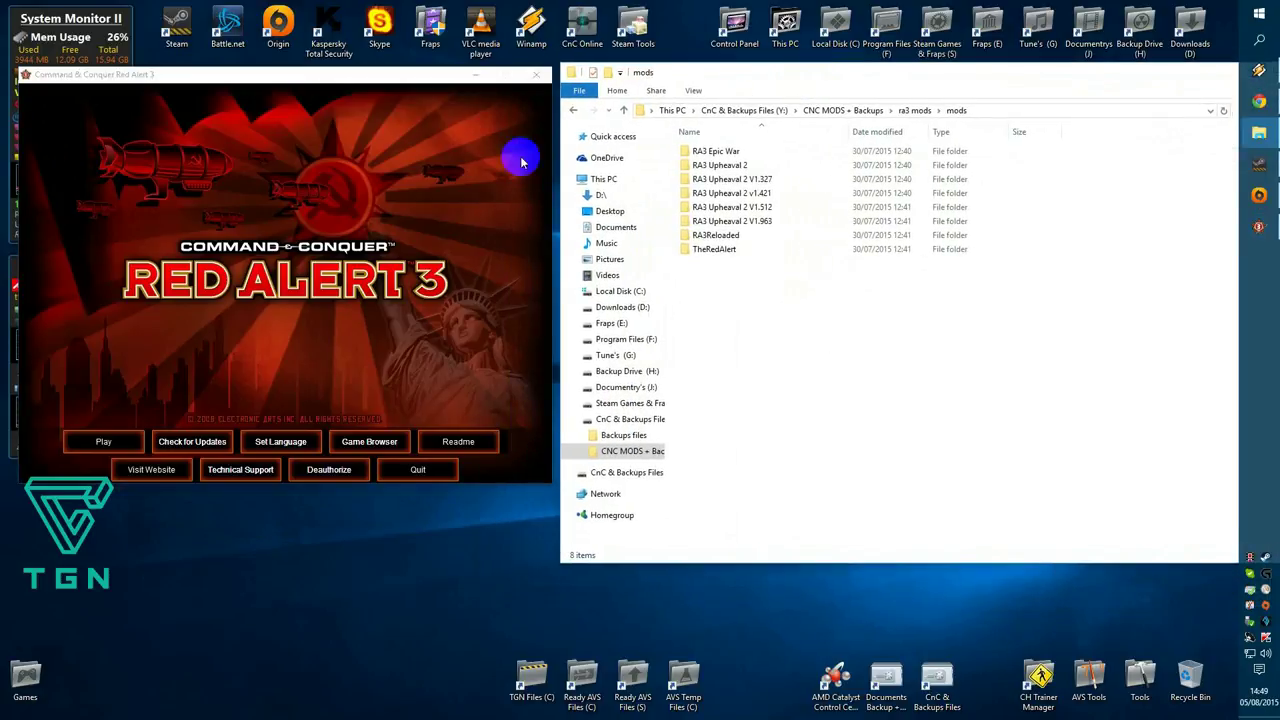
{"action": "left_click", "coordinate": [389, 84]}
{"action": "left_click", "coordinate": [705, 80]}
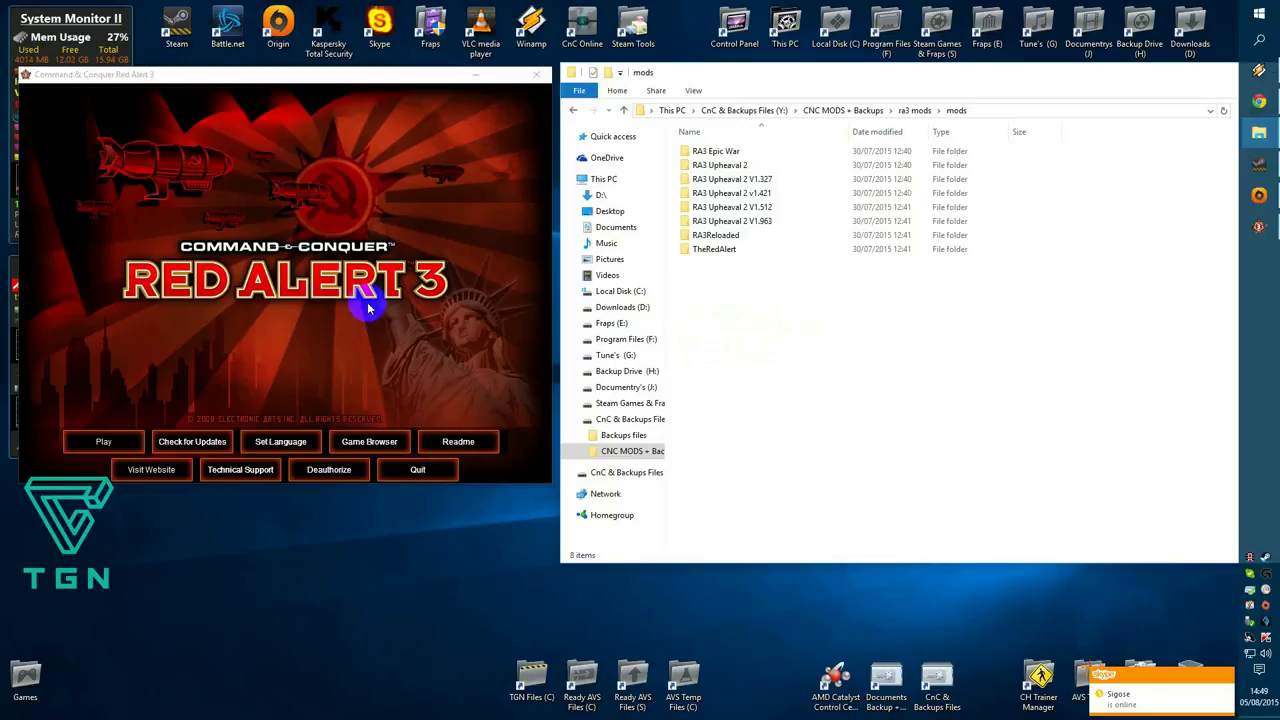
{"action": "left_click_drag", "start_coordinate": [320, 76], "coordinate": [326, 77]}
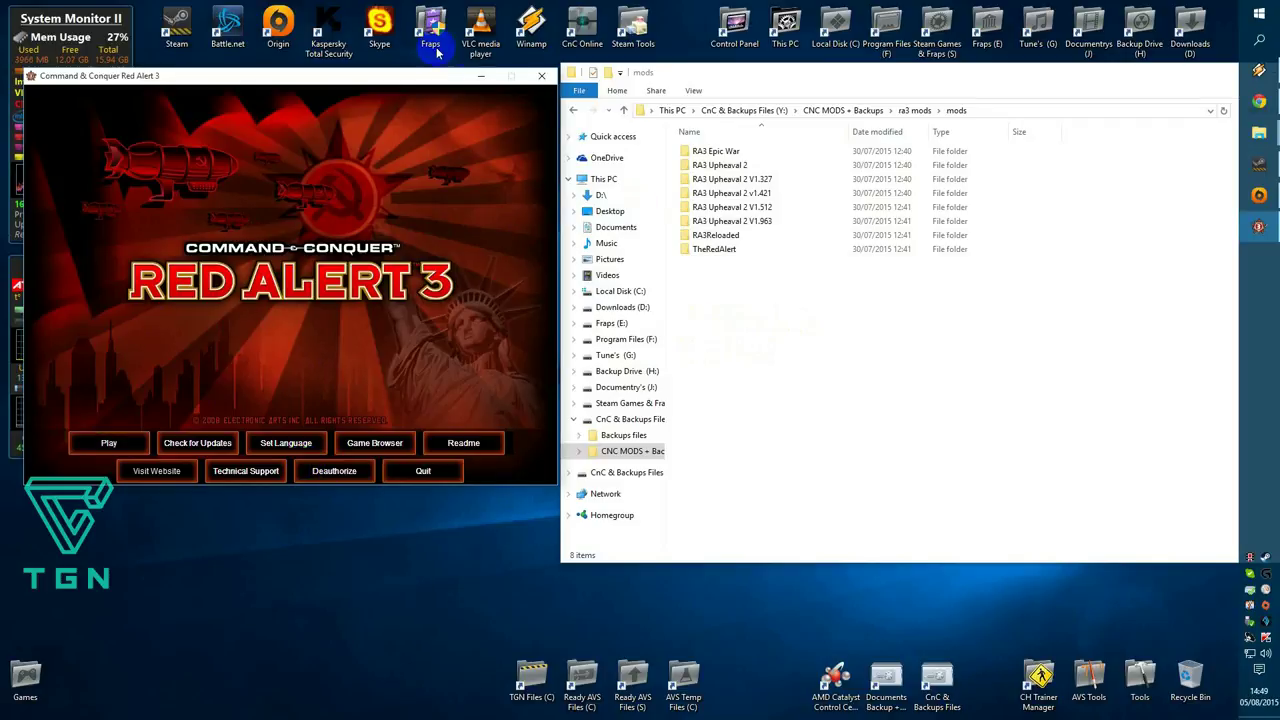
{"action": "left_click", "coordinate": [480, 82]}
Step: Reposition the Explorer window and show the Documents folder in it
{"action": "left_click_drag", "start_coordinate": [798, 76], "coordinate": [627, 117]}
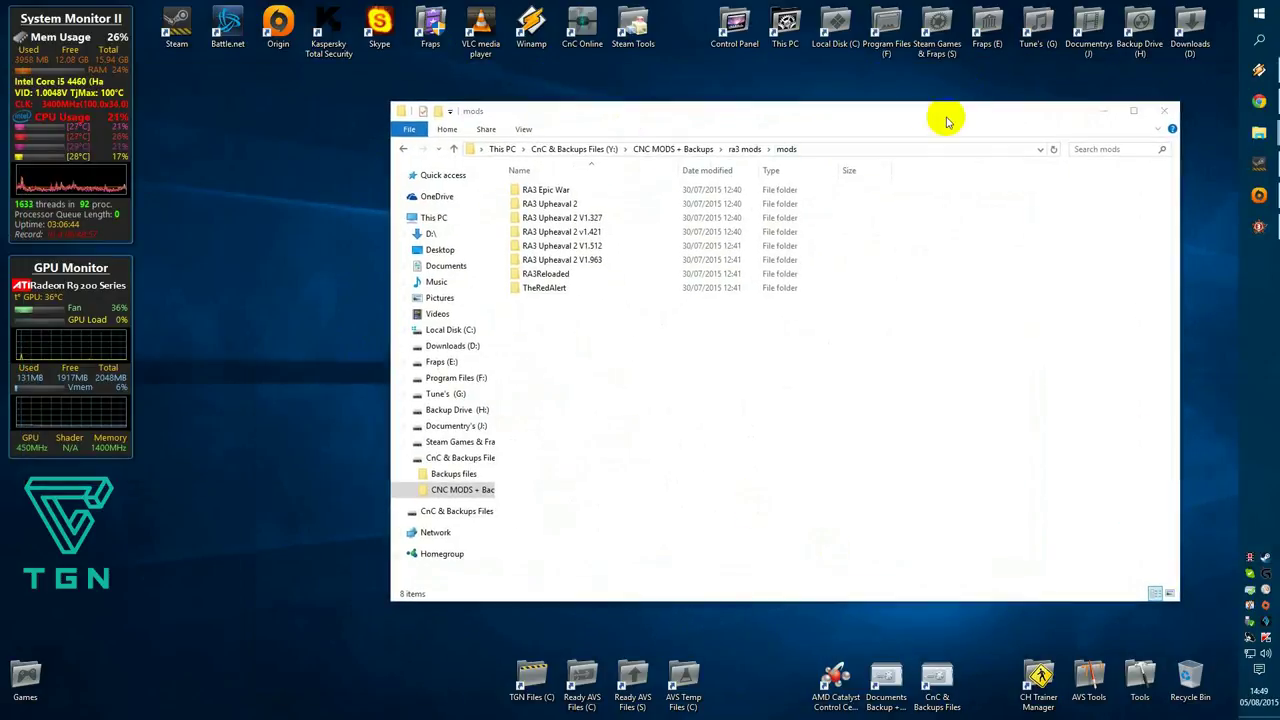
{"action": "left_click_drag", "start_coordinate": [929, 120], "coordinate": [866, 125]}
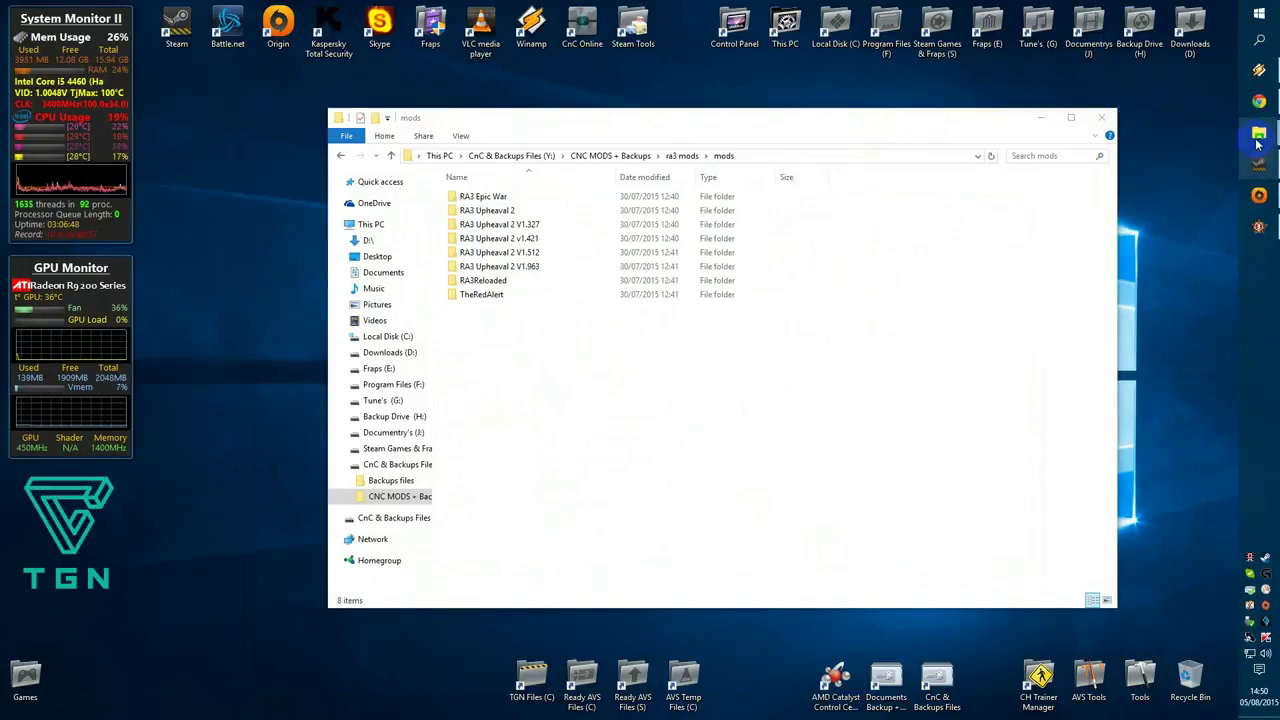
{"action": "mouse_move", "coordinate": [1259, 133]}
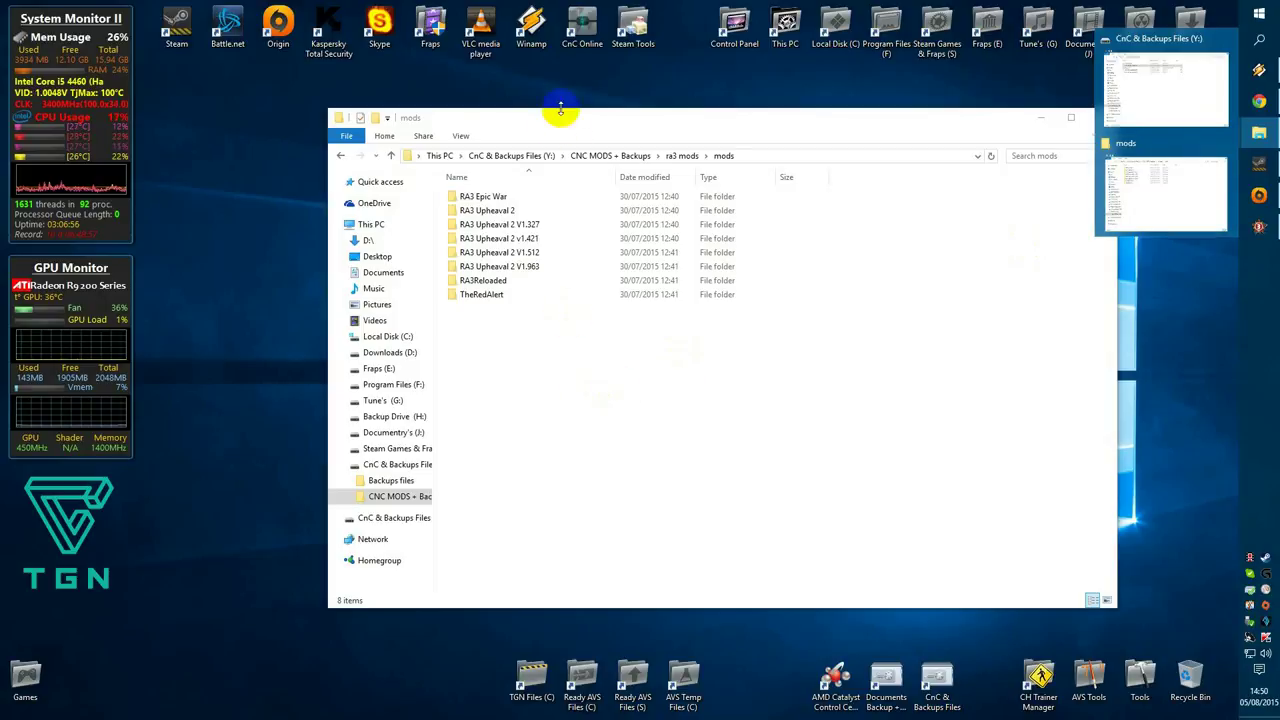
{"action": "left_click_drag", "start_coordinate": [563, 124], "coordinate": [543, 120]}
{"action": "mouse_move", "coordinate": [364, 270]}
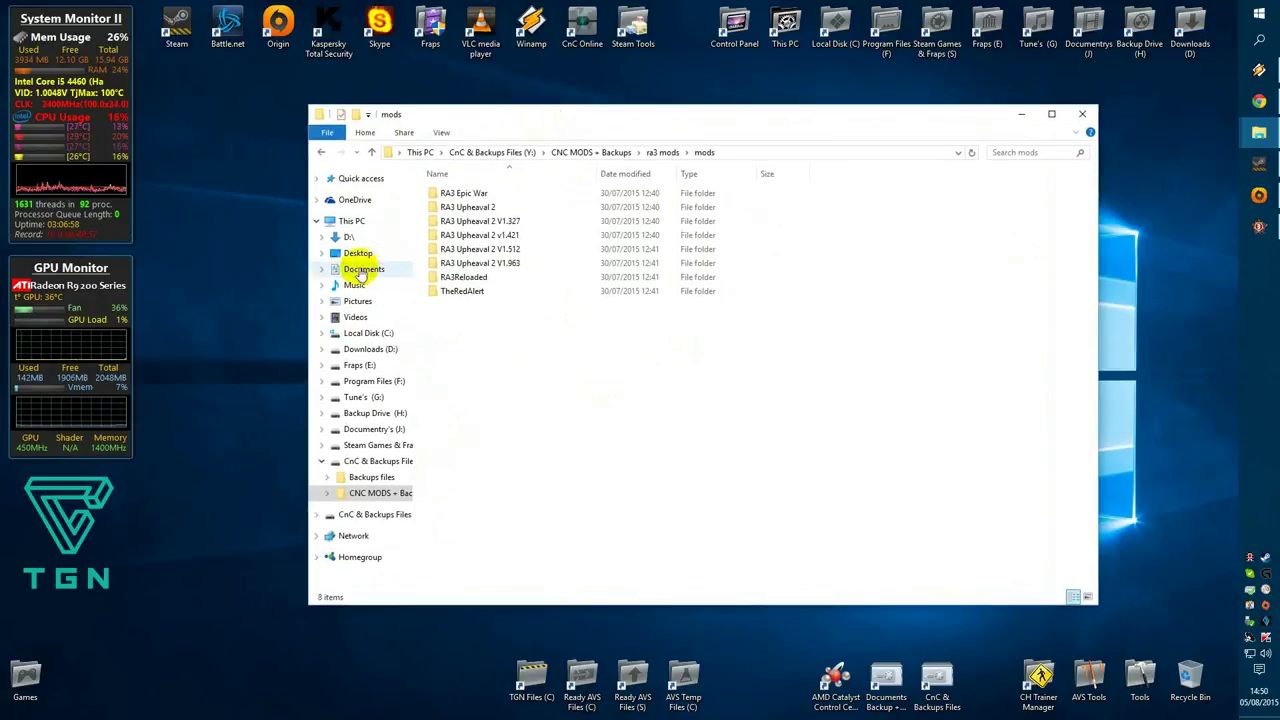
{"action": "left_click_drag", "start_coordinate": [456, 114], "coordinate": [453, 114]}
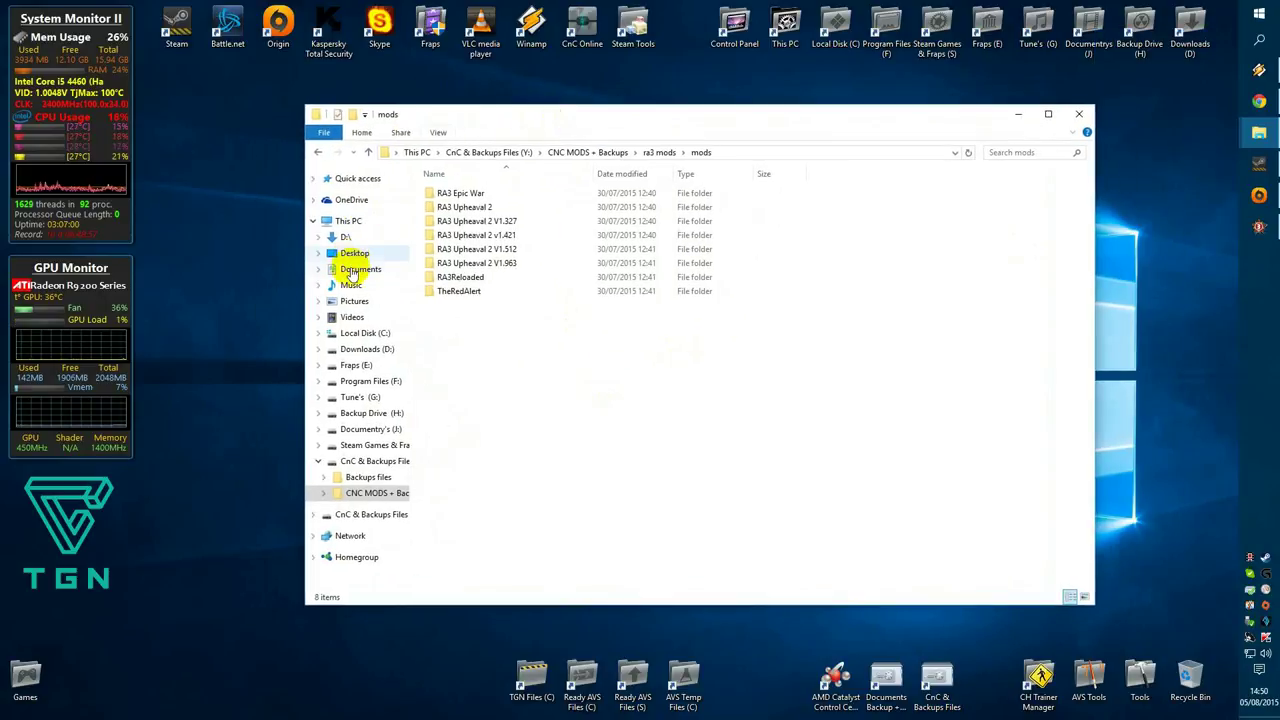
{"action": "left_click", "coordinate": [352, 270]}
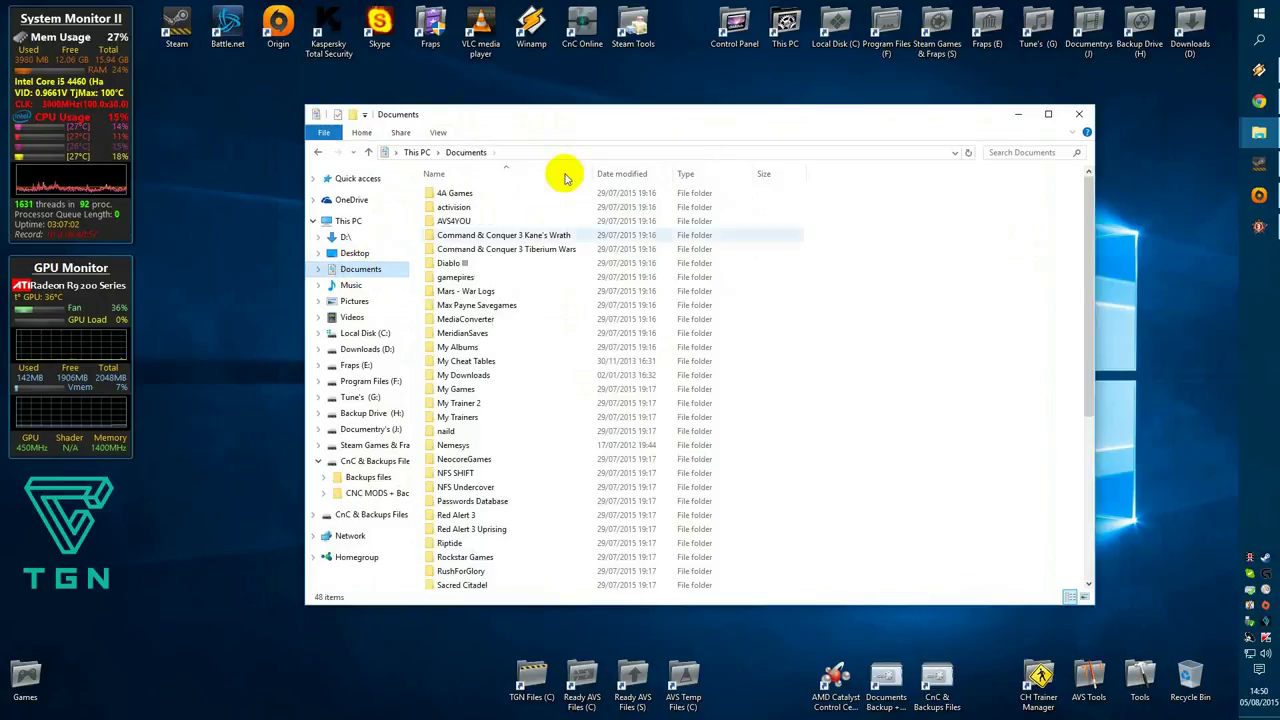
{"action": "left_click_drag", "start_coordinate": [509, 119], "coordinate": [453, 104]}
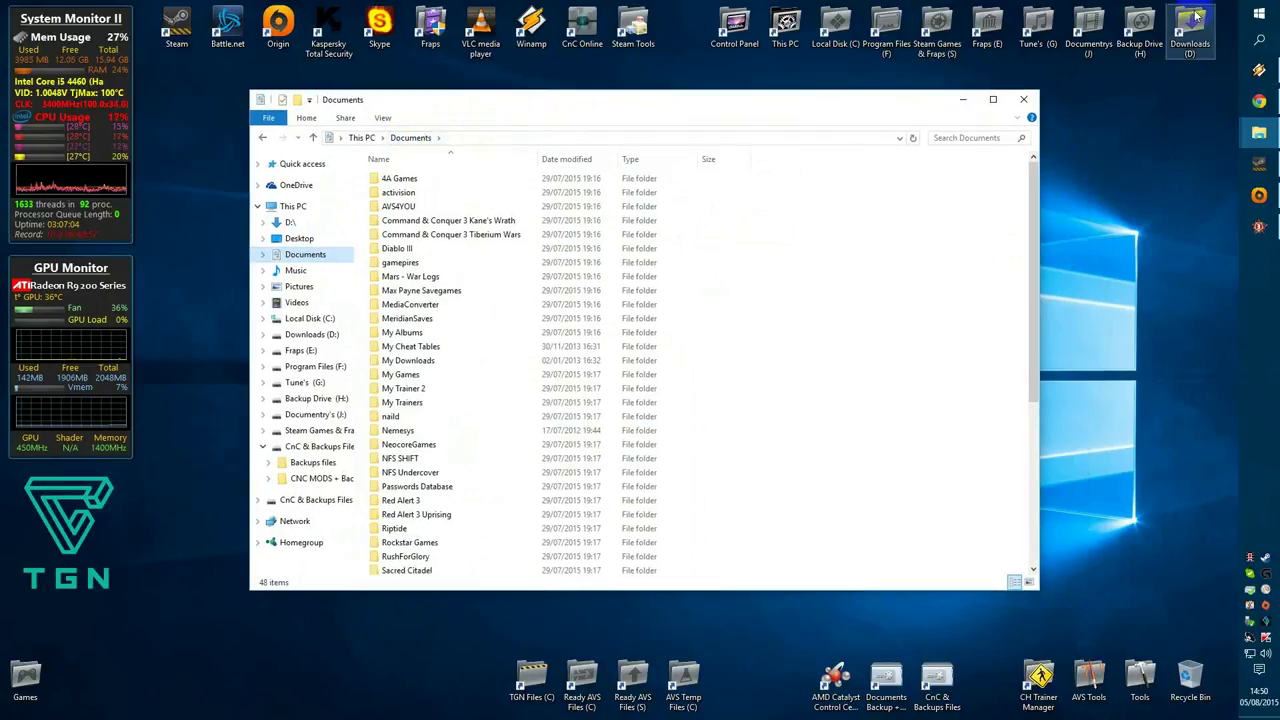
{"action": "left_click", "coordinate": [1259, 40]}
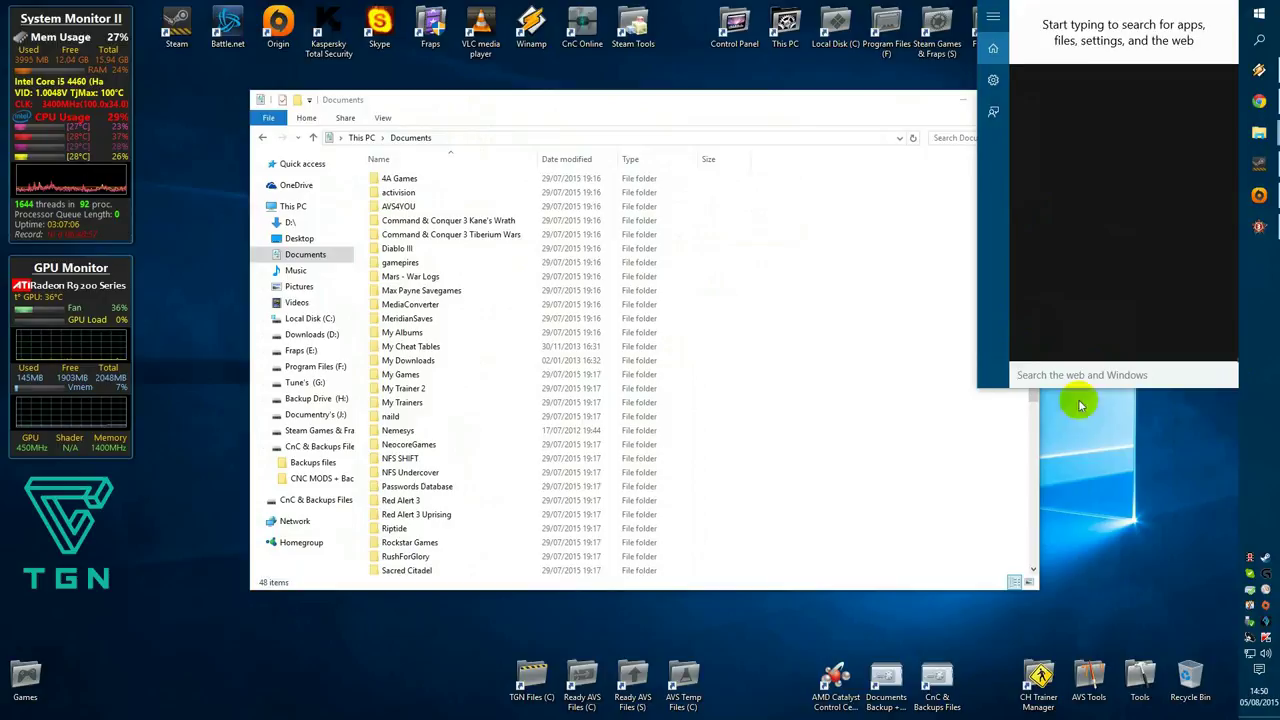
{"action": "left_click", "coordinate": [1110, 443]}
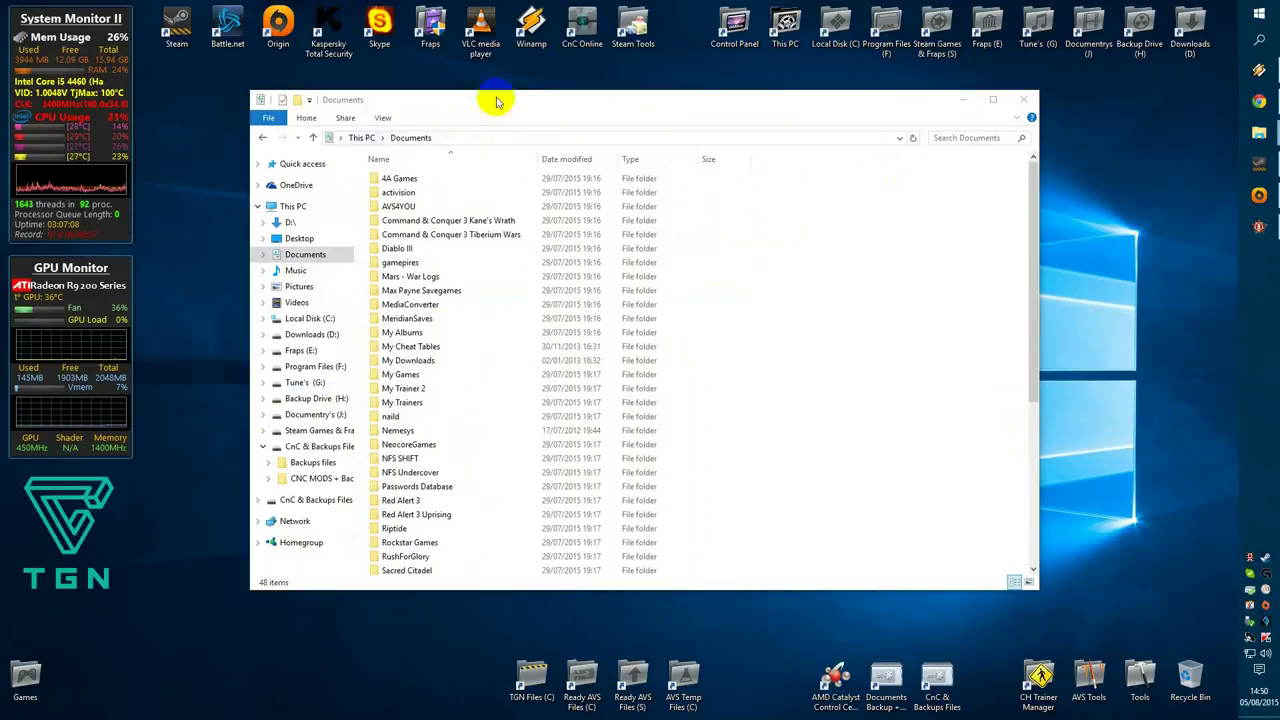
Step: Open a new This PC window on Documents and return the other window to ra3 mods
{"action": "double_click", "coordinate": [786, 28]}
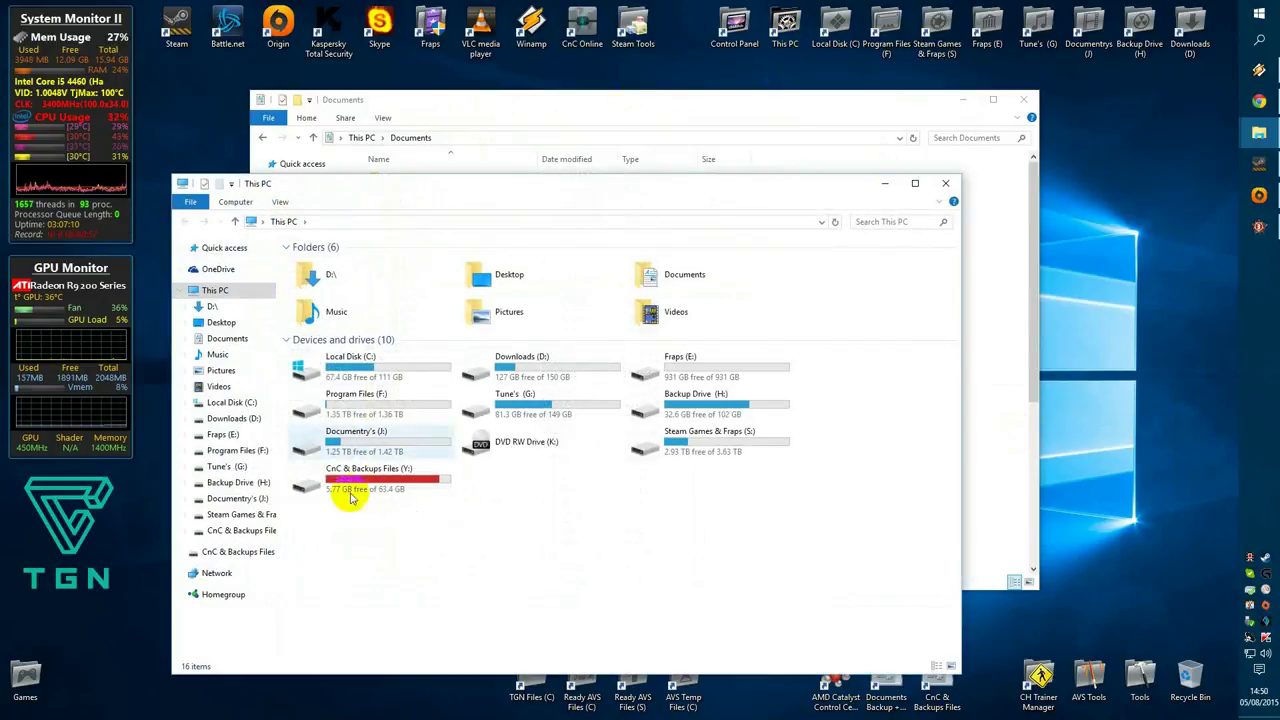
{"action": "left_click", "coordinate": [227, 339]}
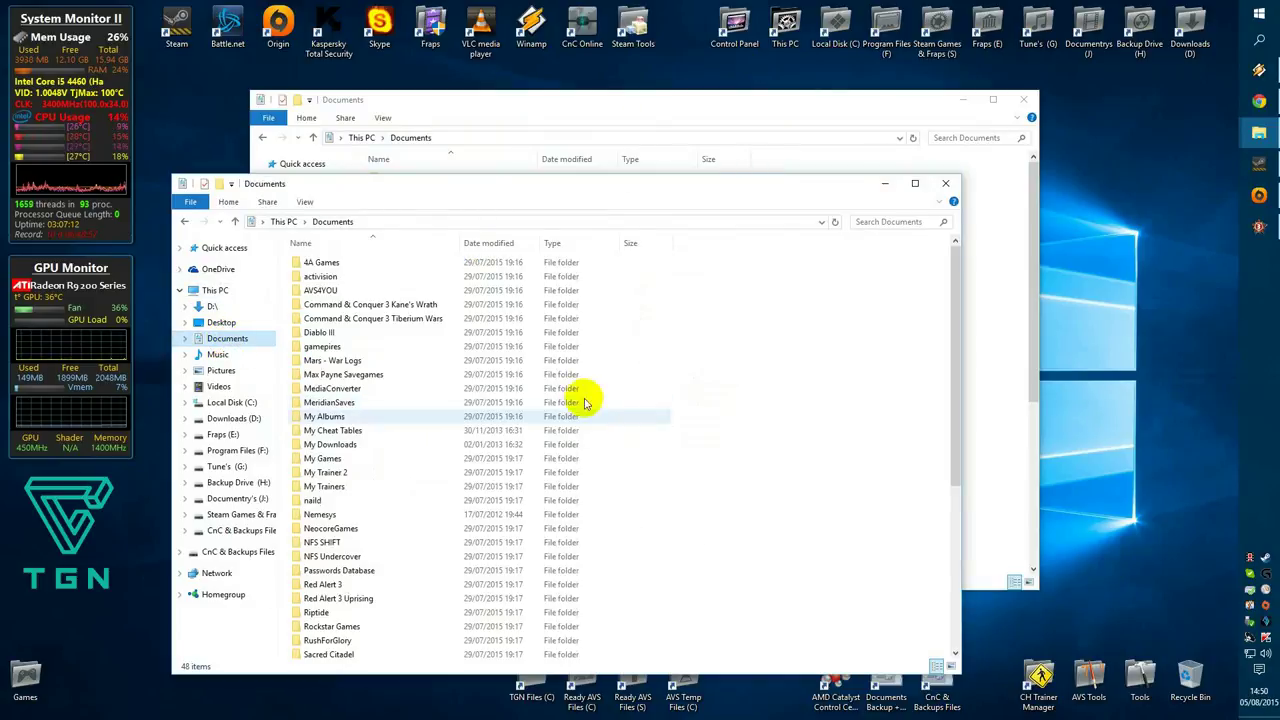
{"action": "left_click_drag", "start_coordinate": [457, 183], "coordinate": [444, 537]}
{"action": "left_click_drag", "start_coordinate": [395, 150], "coordinate": [305, 120]}
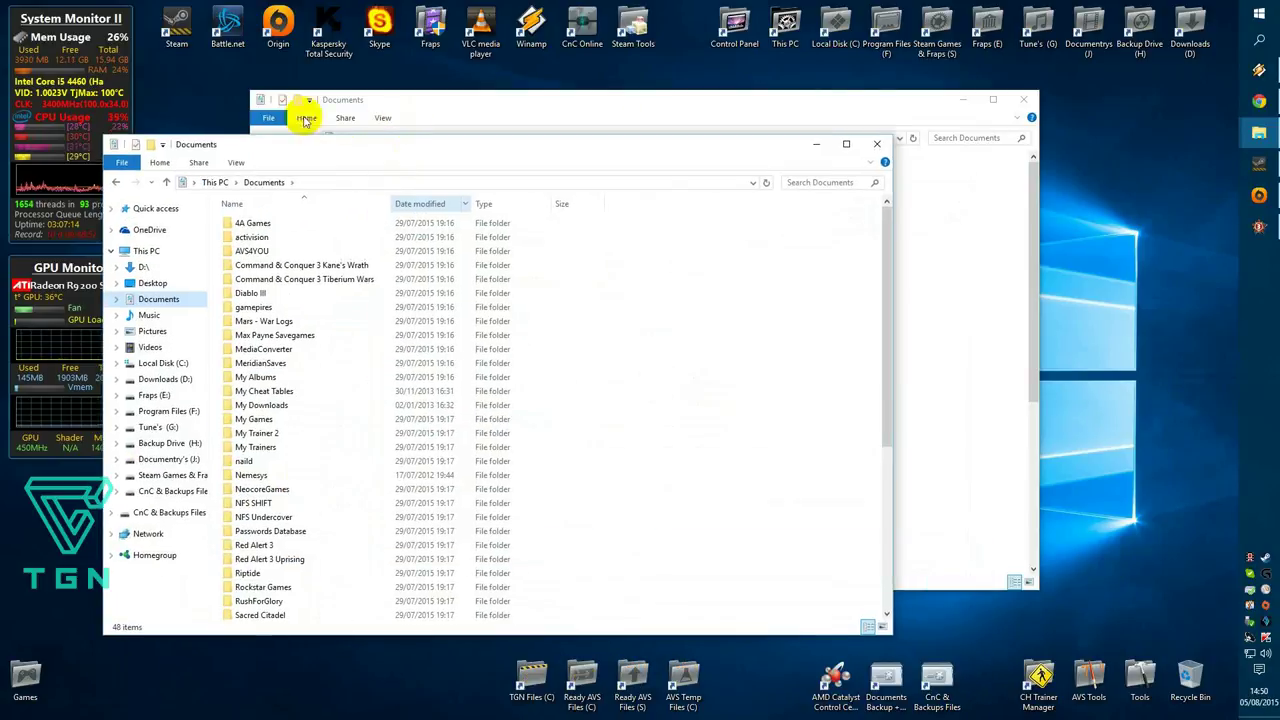
{"action": "left_click", "coordinate": [441, 93]}
{"action": "left_click", "coordinate": [263, 138]}
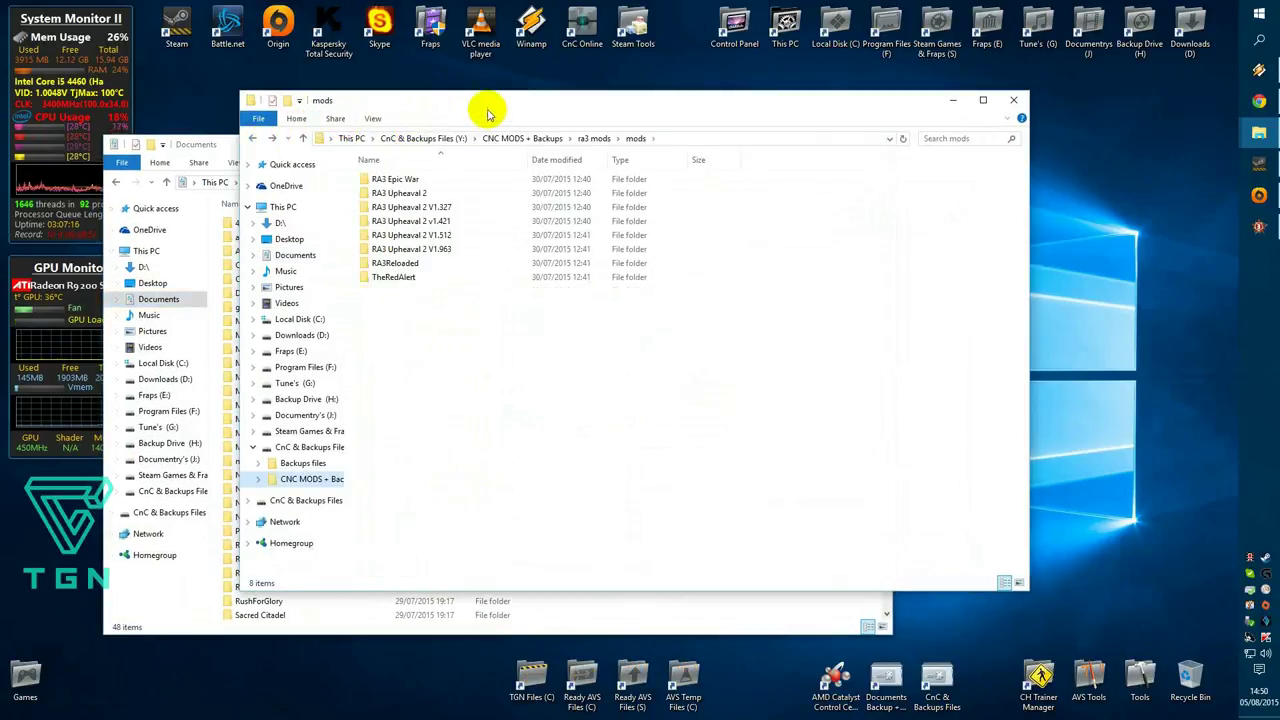
{"action": "left_click_drag", "start_coordinate": [565, 102], "coordinate": [893, 112]}
Step: Snap Documents left and ra3 mods right, then open Documents' Red Alert 3 folder
{"action": "left_click_drag", "start_coordinate": [400, 143], "coordinate": [0, 127]}
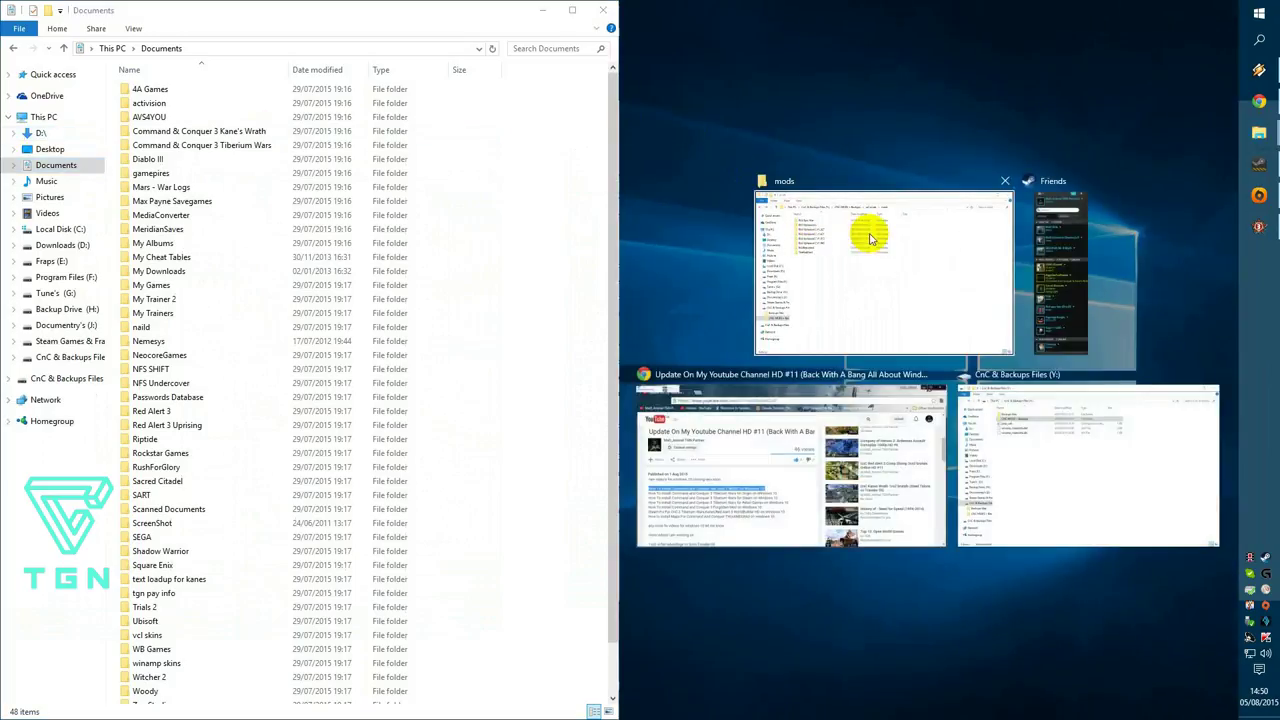
{"action": "left_click", "coordinate": [870, 238]}
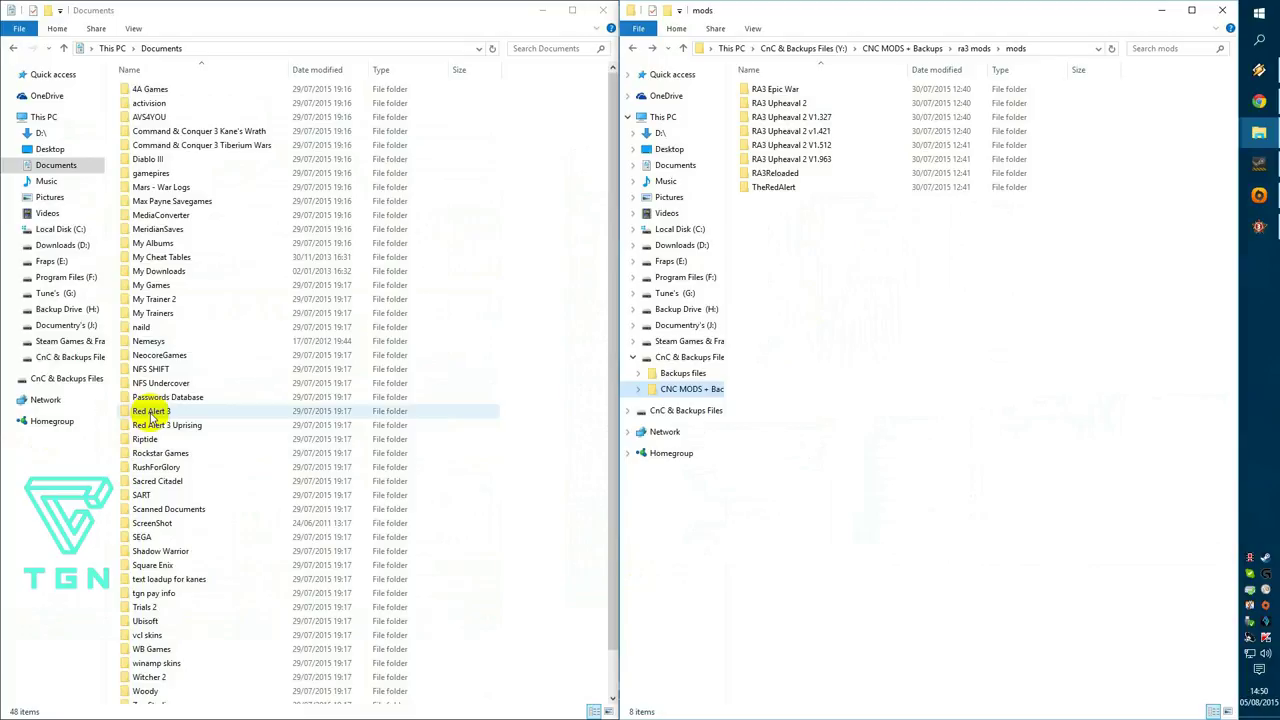
{"action": "double_click", "coordinate": [150, 412]}
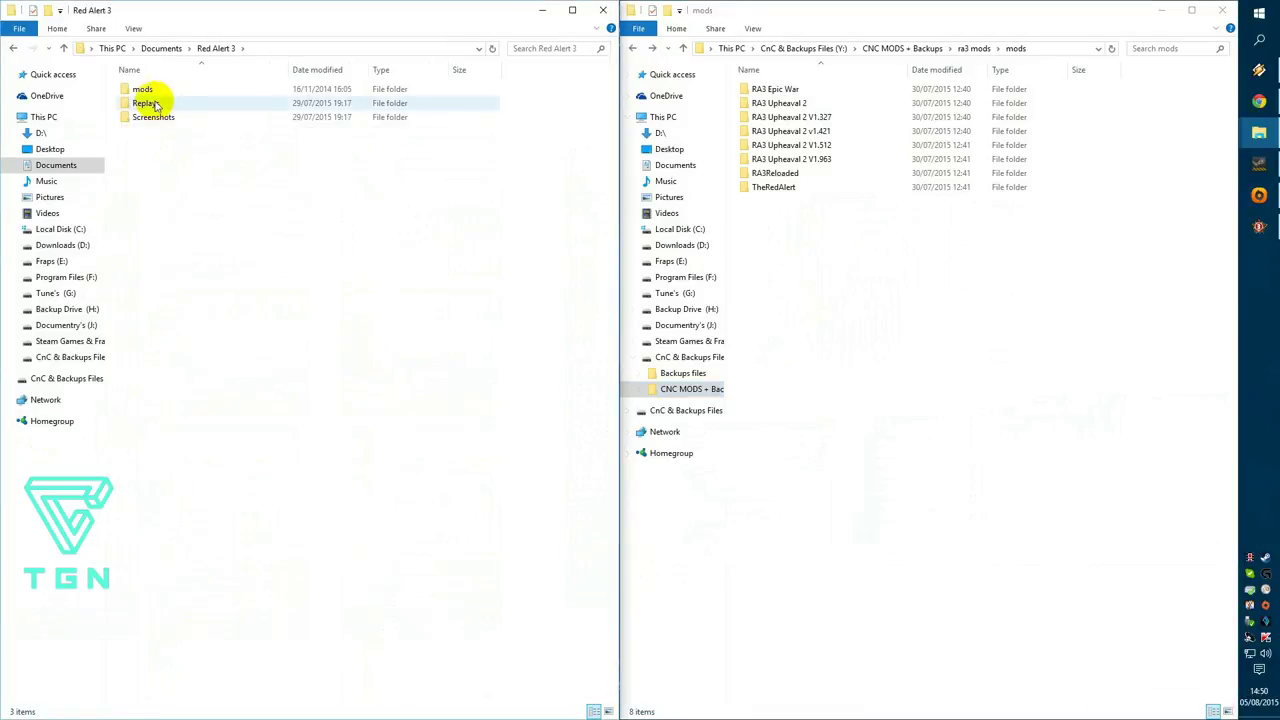
{"action": "left_click", "coordinate": [13, 48]}
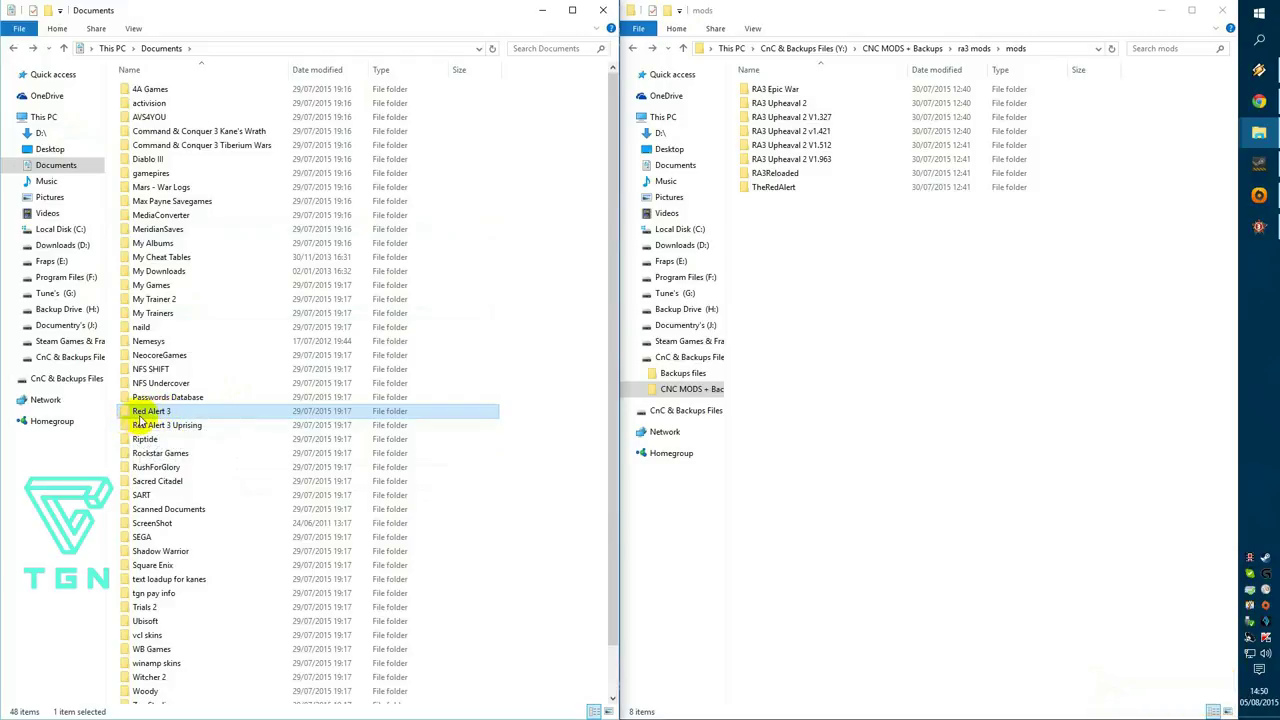
{"action": "mouse_move", "coordinate": [152, 411]}
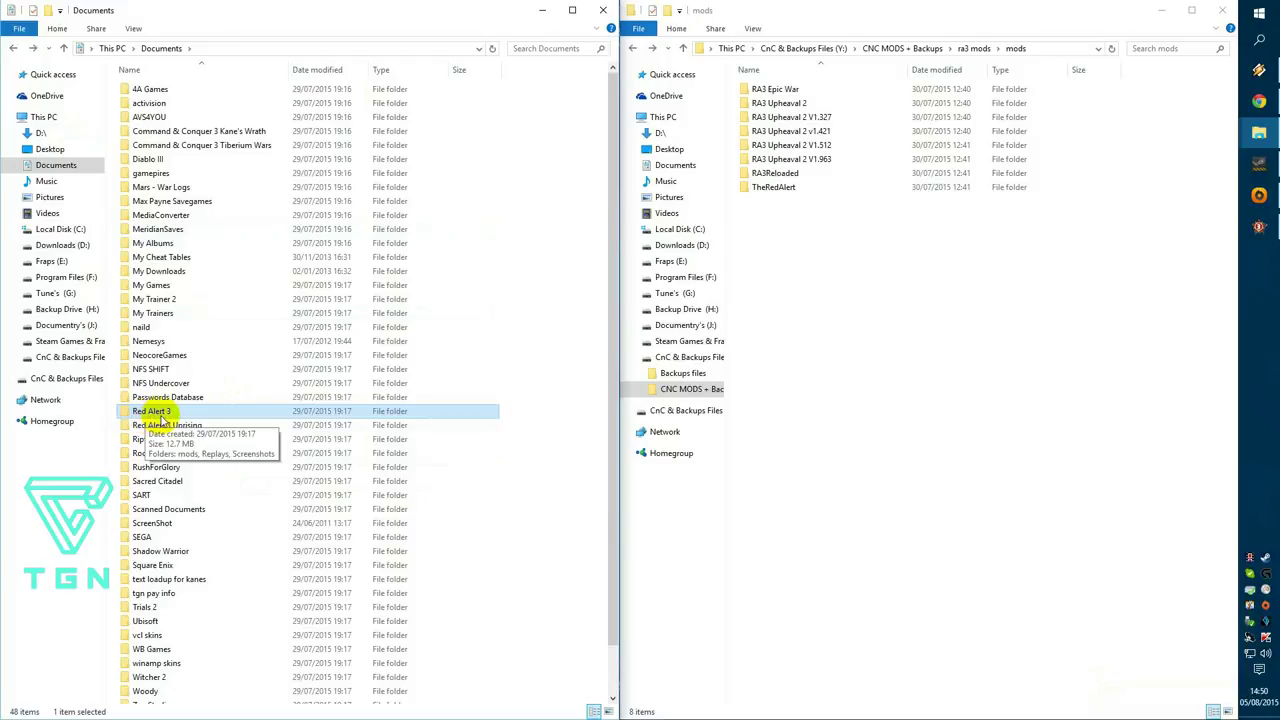
{"action": "double_click", "coordinate": [159, 416]}
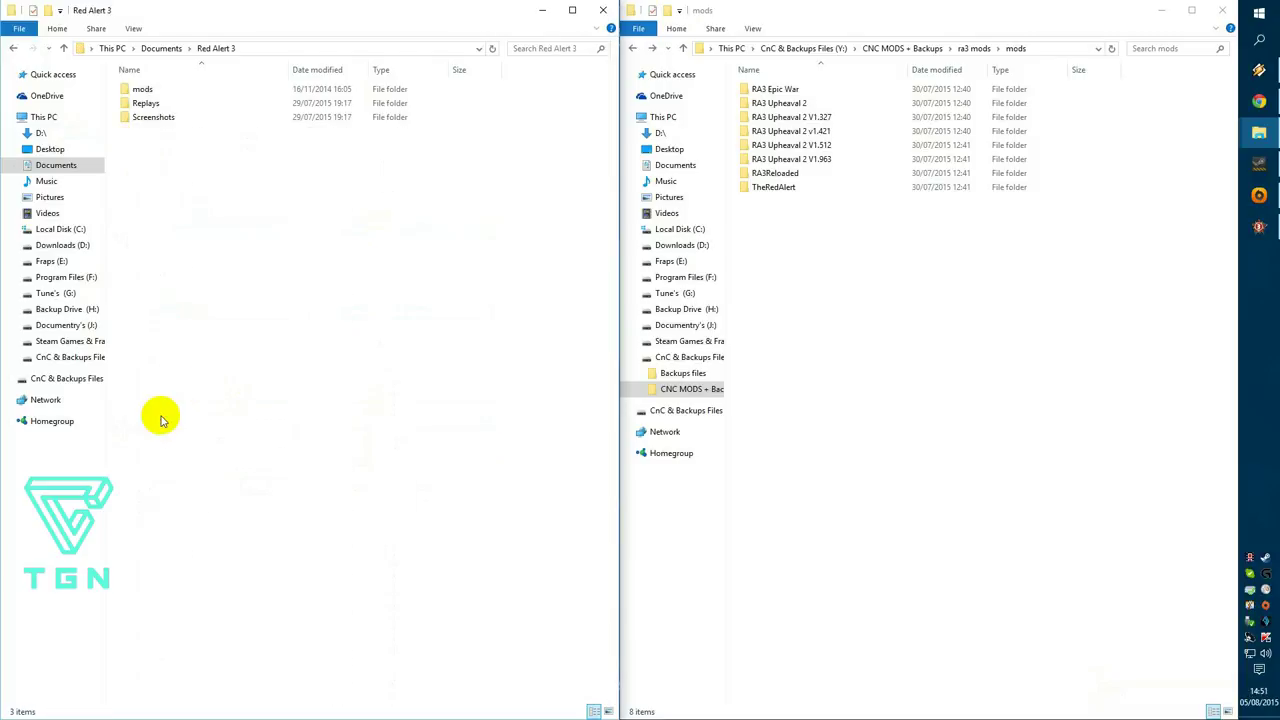
Step: Copy the eight mod folders into Documents' Red Alert 3 mods folder, checking their total size in Properties
{"action": "double_click", "coordinate": [145, 90]}
{"action": "mouse_move", "coordinate": [890, 298]}
{"action": "left_mouse_down"}
{"action": "mouse_move", "coordinate": [755, 88]}
{"action": "mouse_move", "coordinate": [317, 277]}
{"action": "left_mouse_up"}
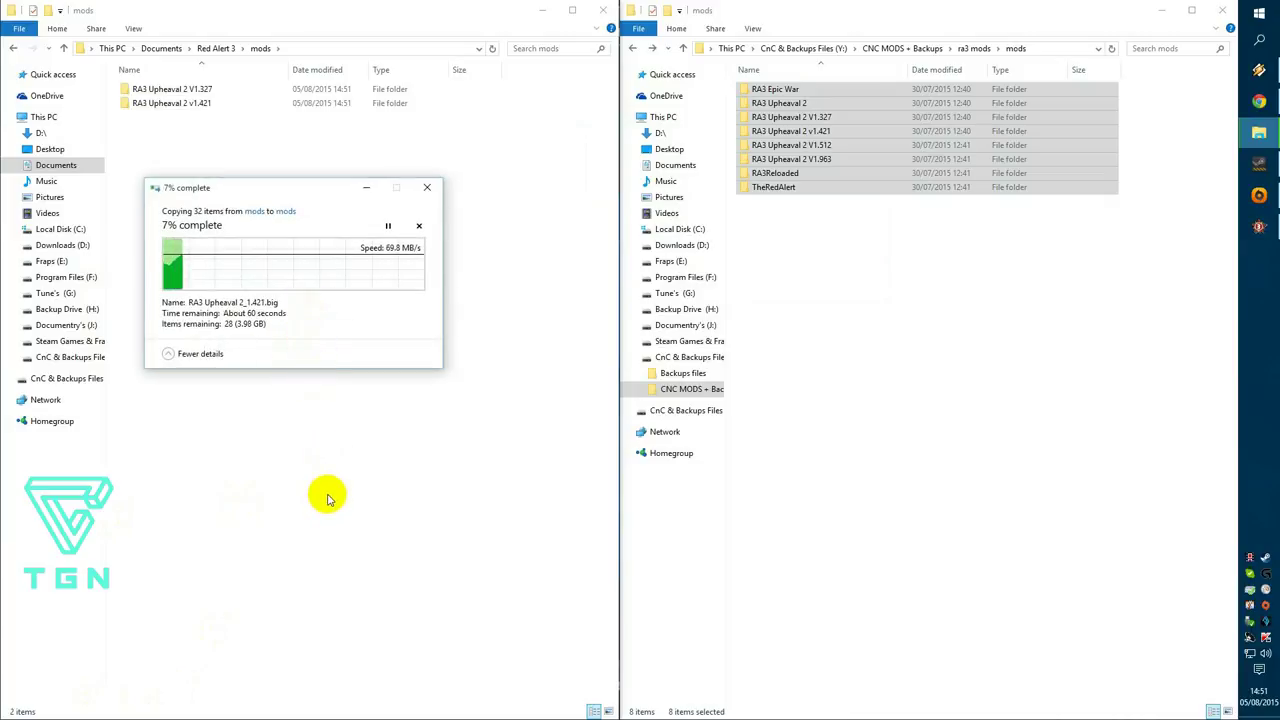
{"action": "right_click", "coordinate": [819, 145]}
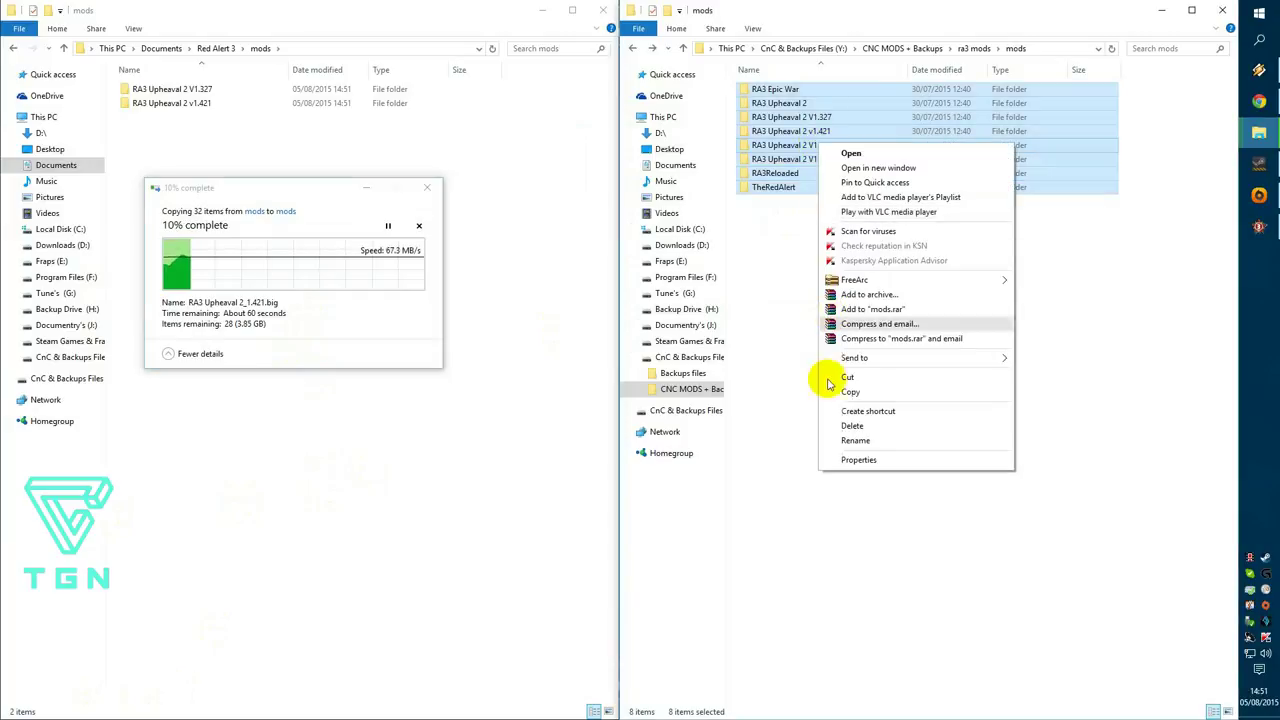
{"action": "left_click", "coordinate": [858, 461]}
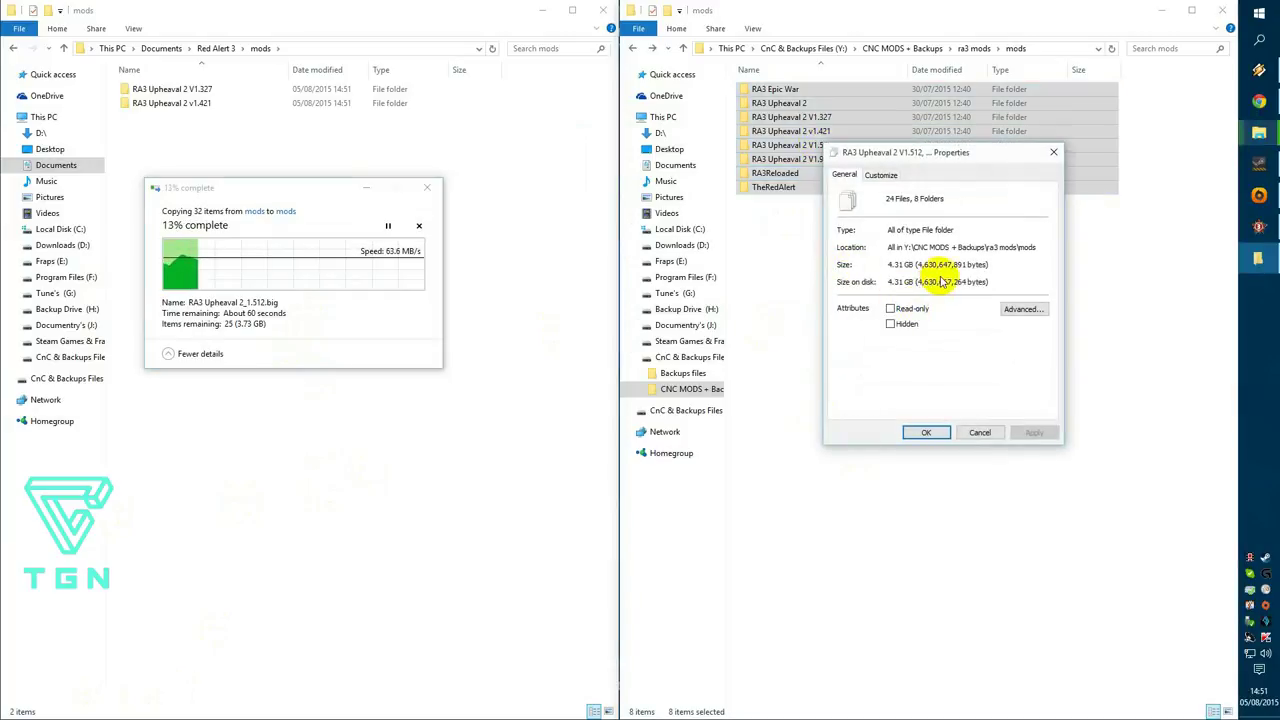
{"action": "left_click_drag", "start_coordinate": [900, 153], "coordinate": [893, 152]}
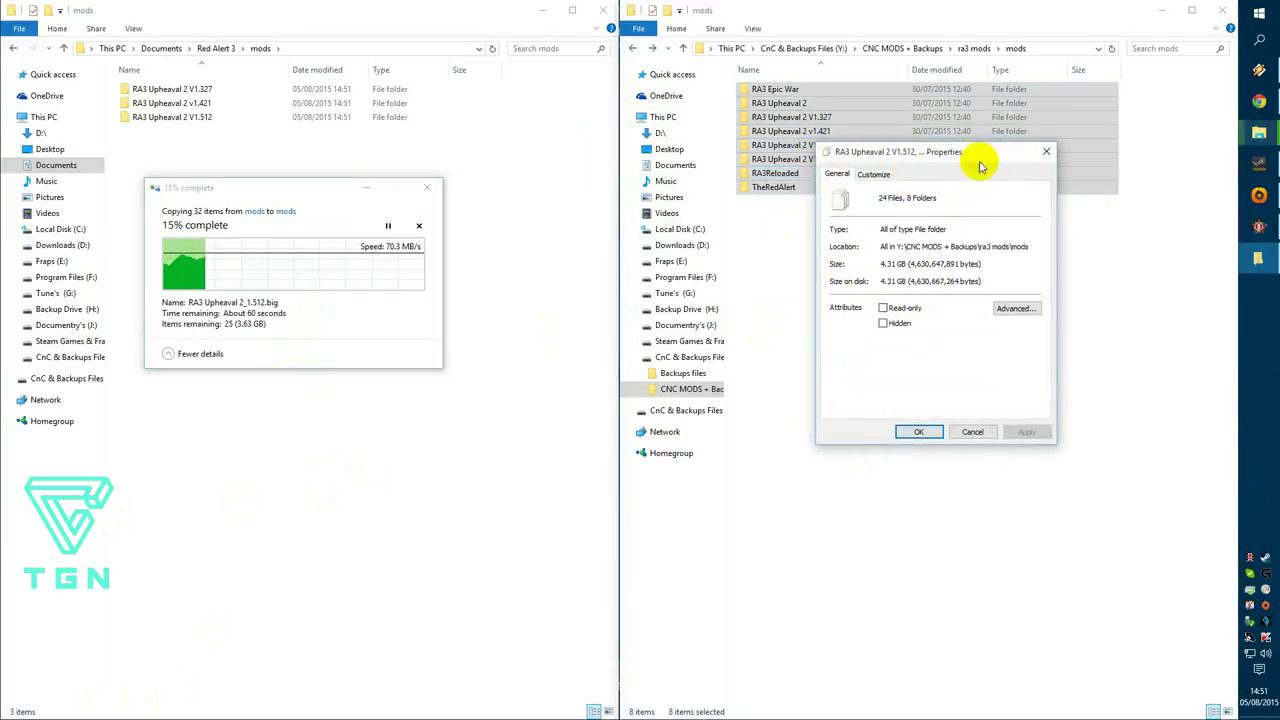
{"action": "left_click", "coordinate": [1045, 152]}
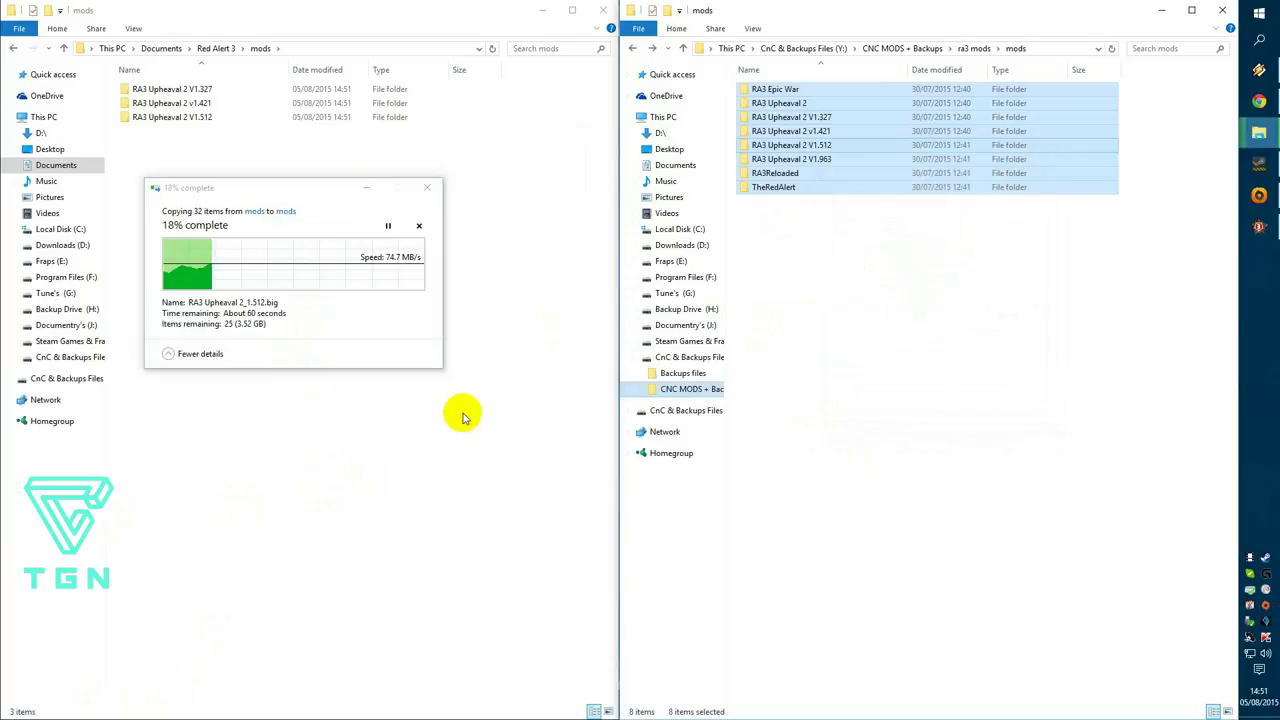
{"action": "left_click", "coordinate": [168, 355]}
{"action": "left_click_drag", "start_coordinate": [300, 186], "coordinate": [328, 189]}
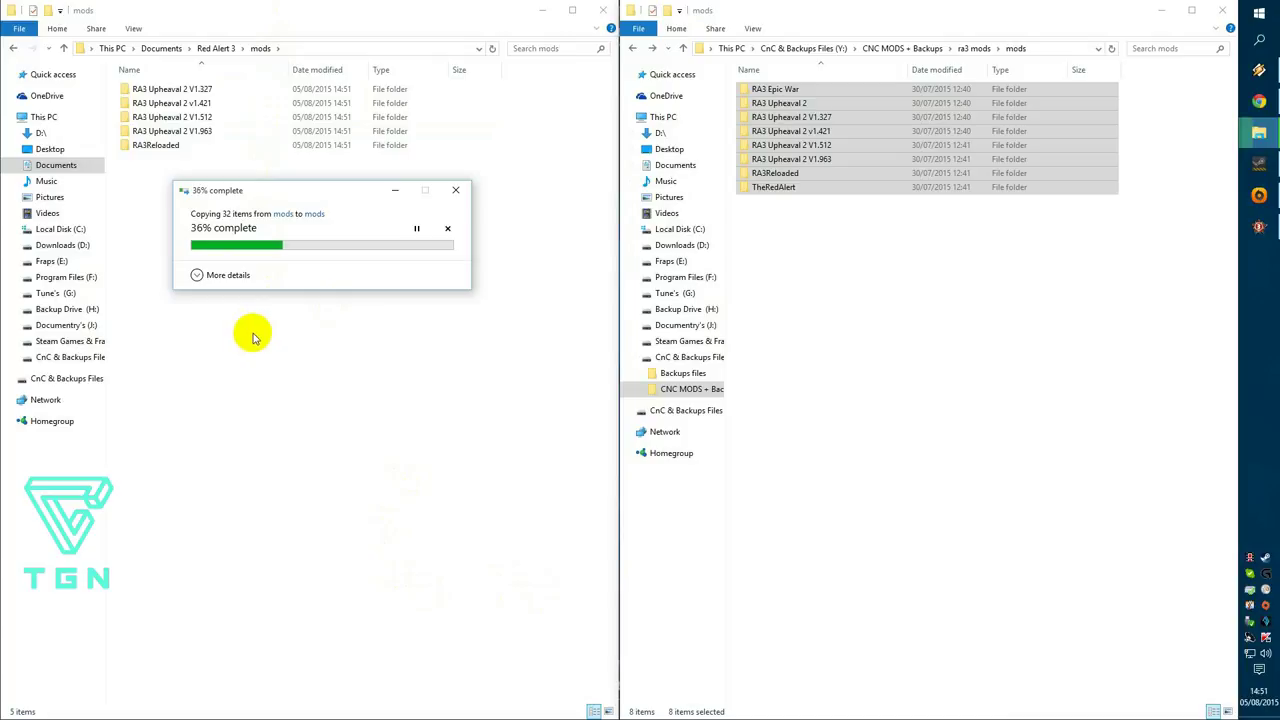
{"action": "left_click", "coordinate": [288, 52]}
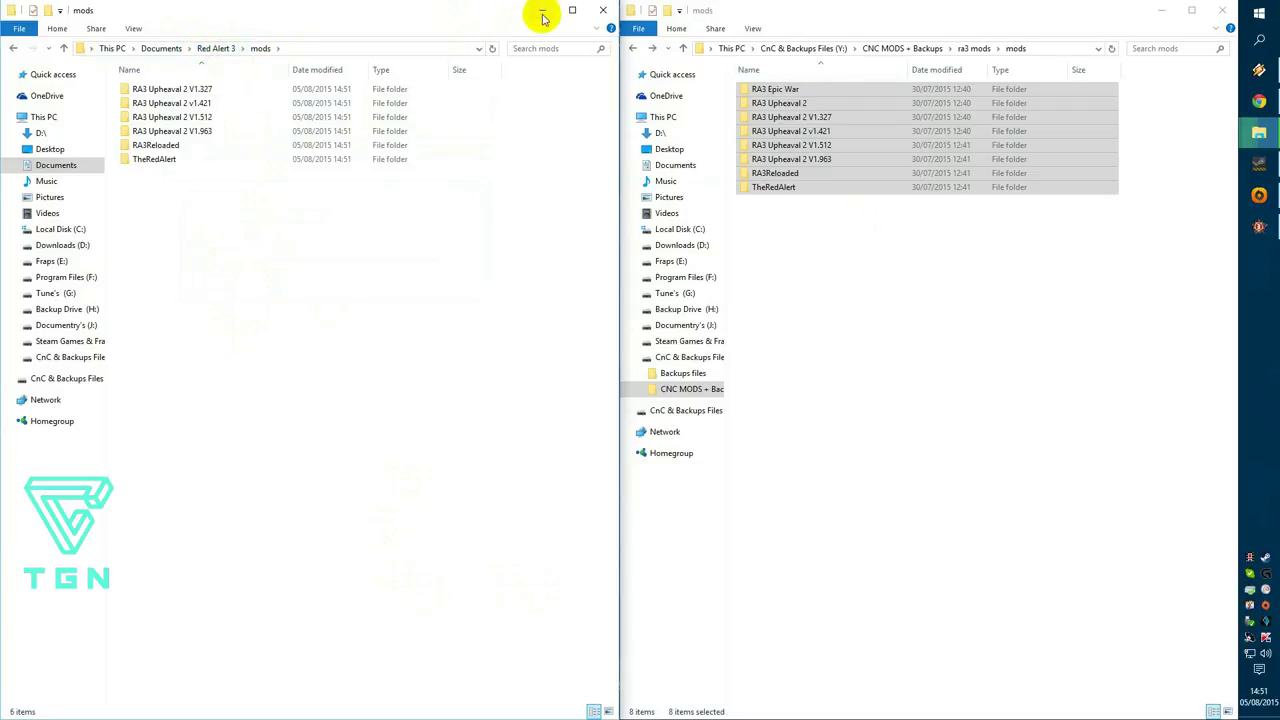
Step: Close the ra3 mods Explorer windows and the open Red Alert 3 launcher
{"action": "left_click", "coordinate": [606, 14]}
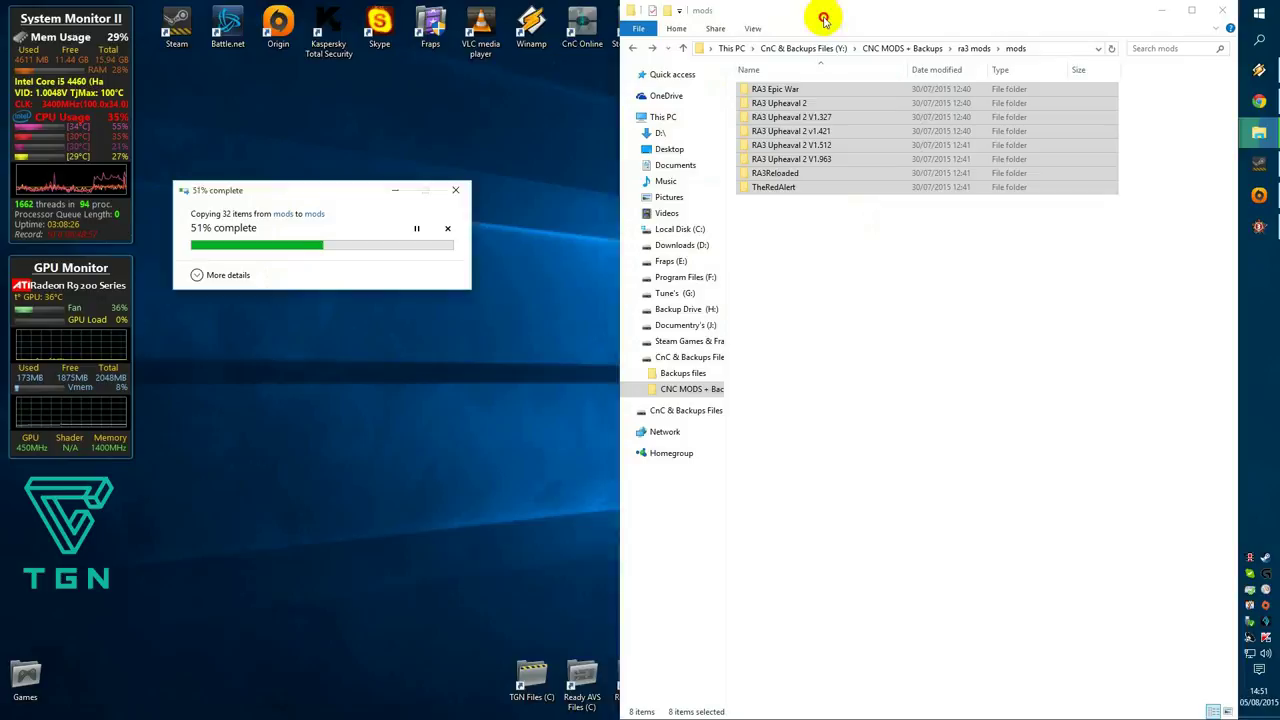
{"action": "left_click_drag", "start_coordinate": [823, 18], "coordinate": [954, 40]}
{"action": "left_click", "coordinate": [914, 303]}
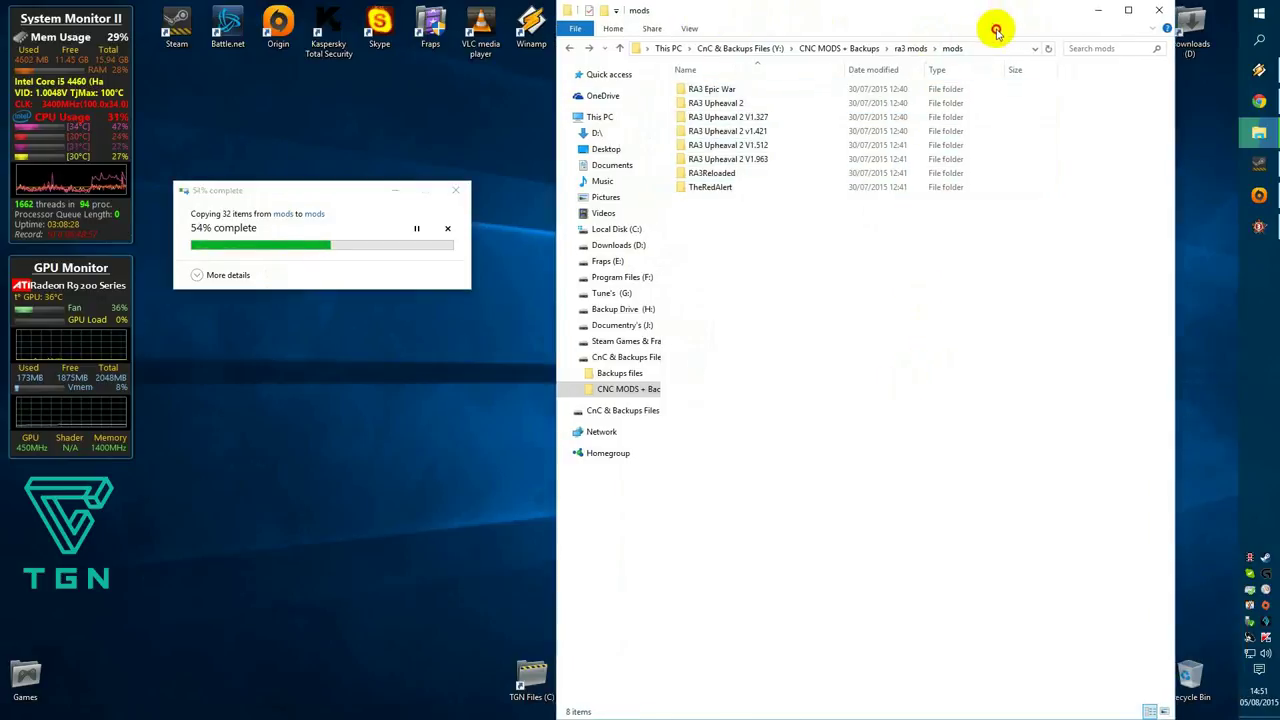
{"action": "left_click", "coordinate": [1162, 16]}
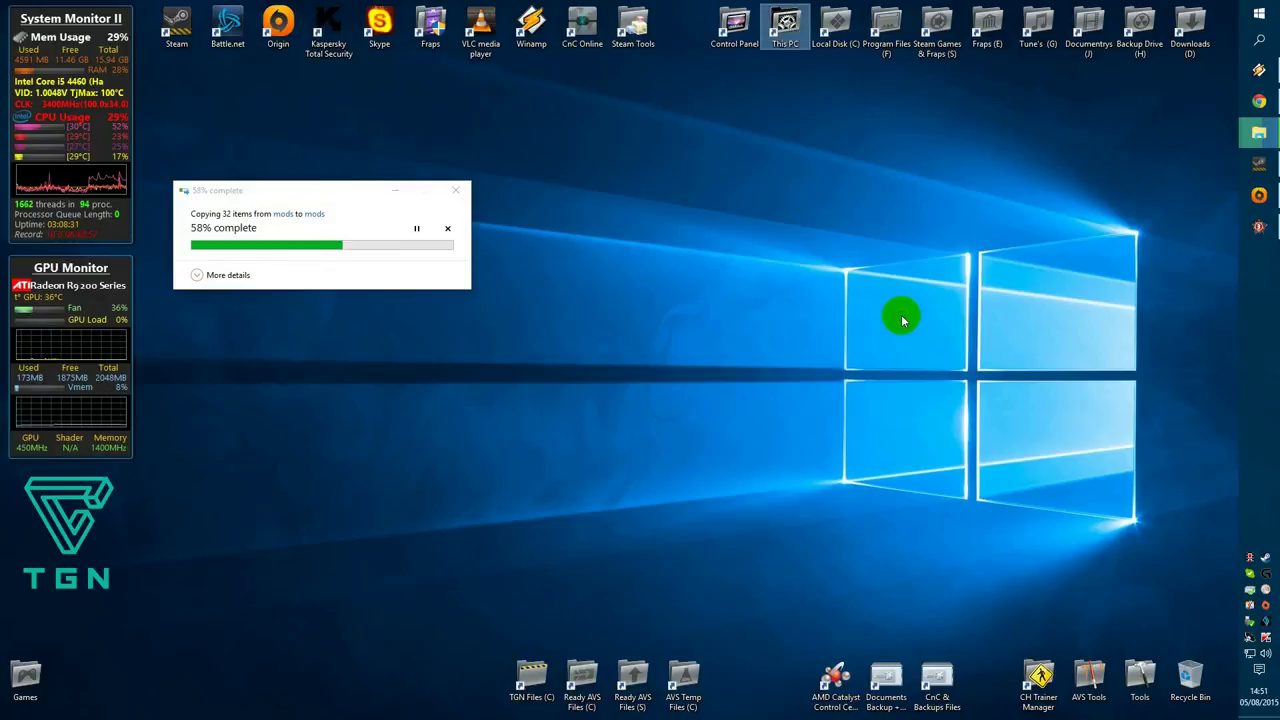
{"action": "left_click", "coordinate": [1259, 229]}
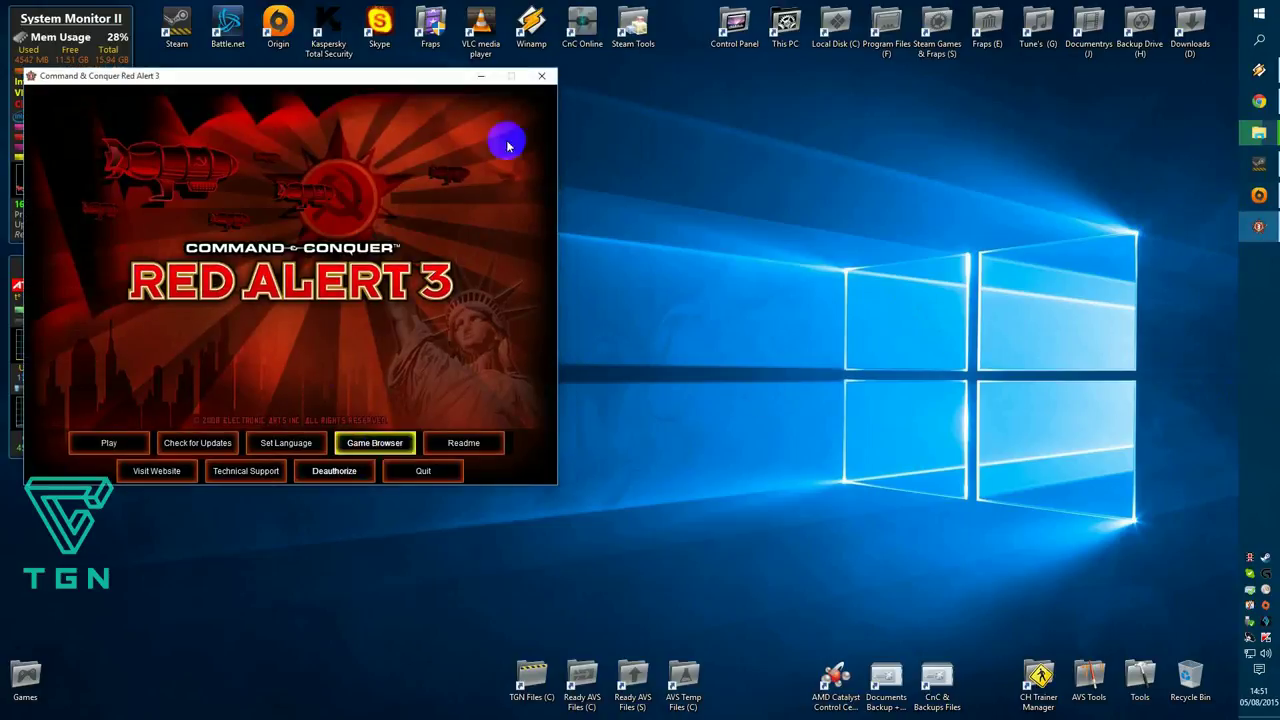
{"action": "left_click", "coordinate": [549, 80]}
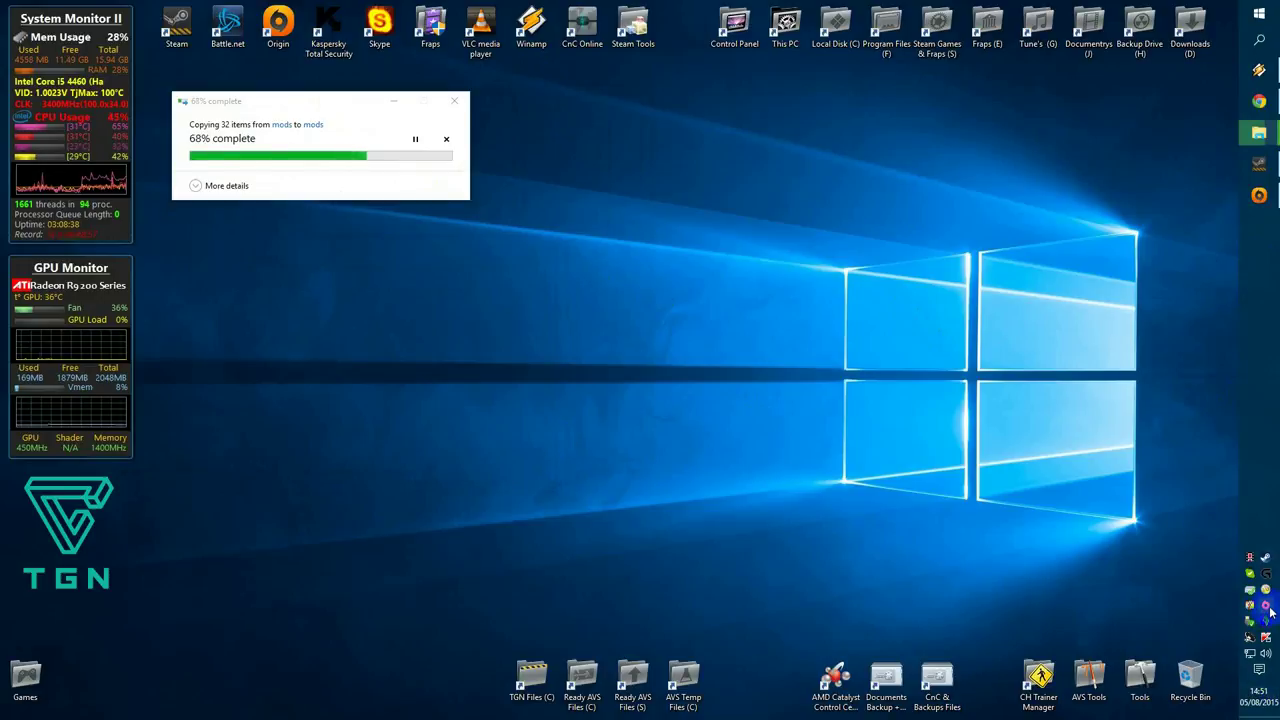
Step: Relaunch Red Alert 3 from Origin's tray menu, check the Game Browser Mods list, then quit
{"action": "right_click", "coordinate": [1267, 606]}
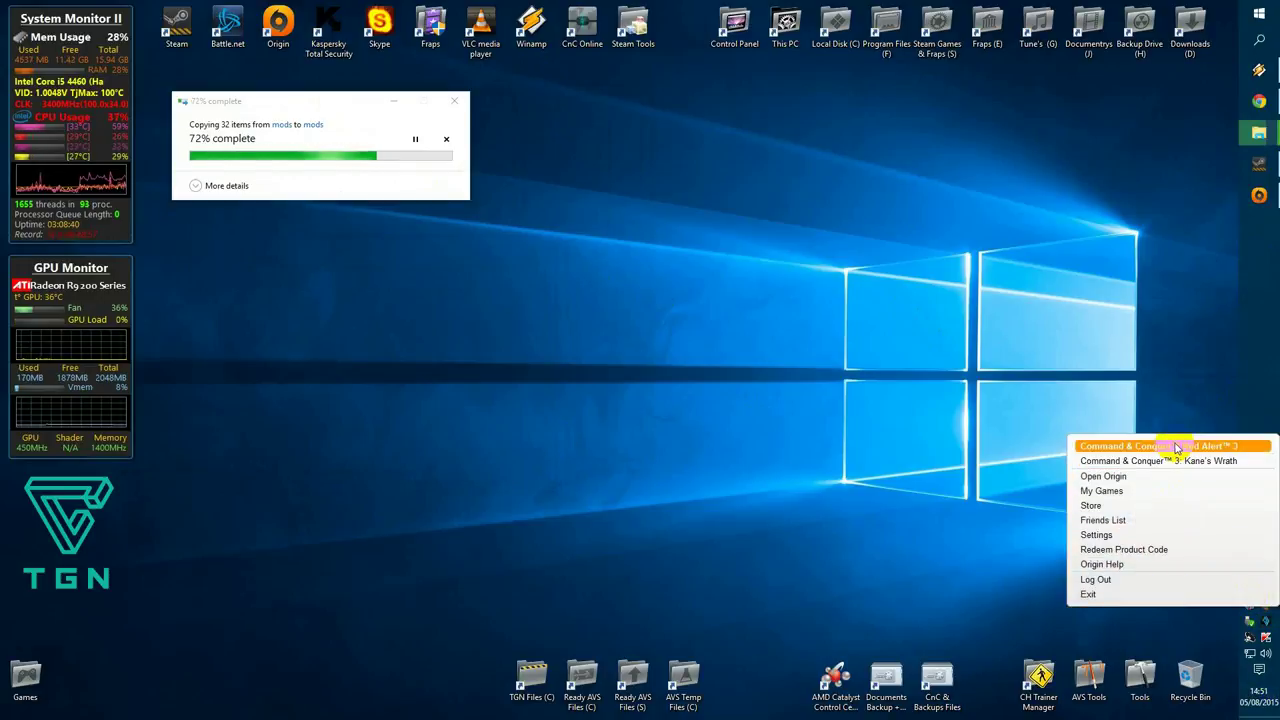
{"action": "left_click", "coordinate": [1172, 446]}
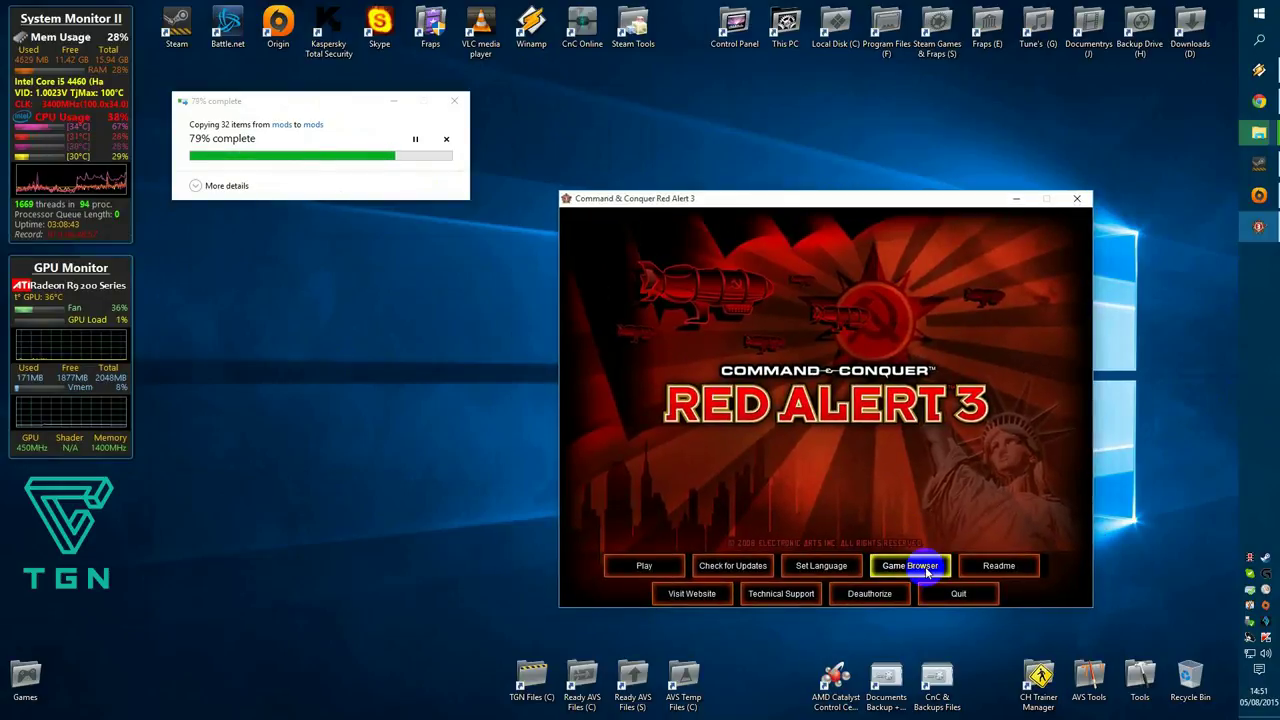
{"action": "left_click", "coordinate": [927, 566]}
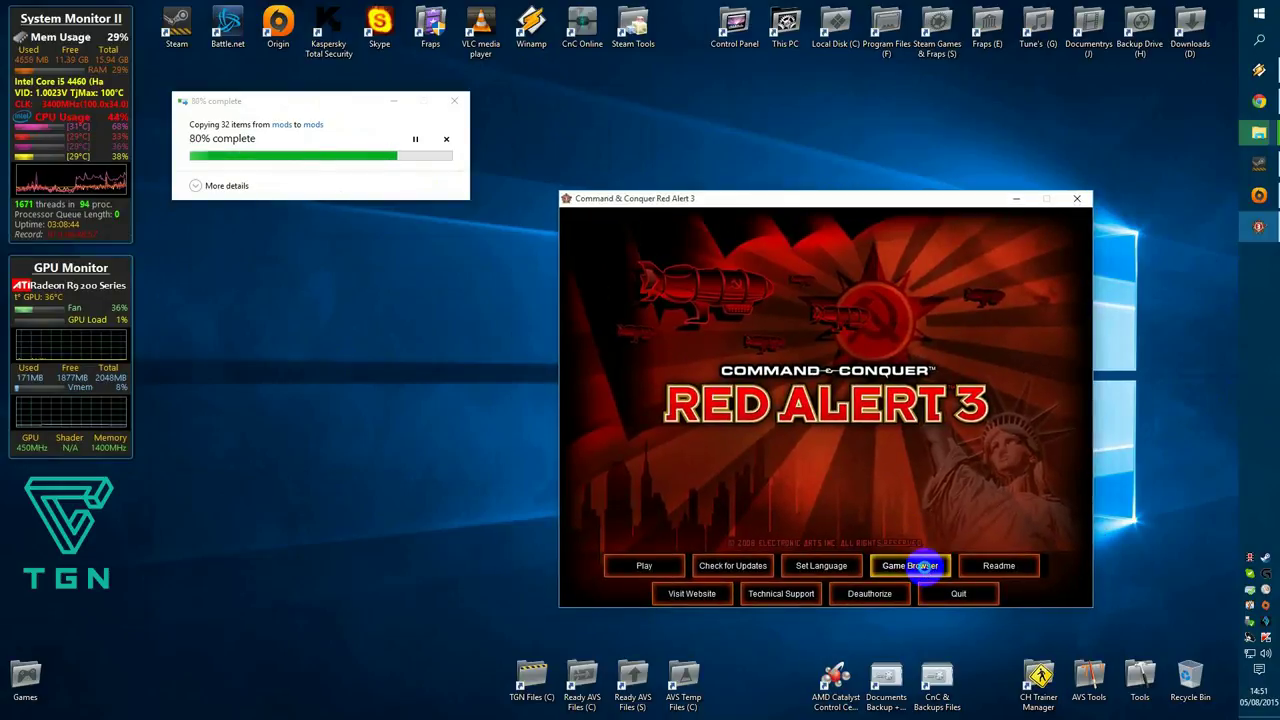
{"action": "left_click", "coordinate": [653, 326]}
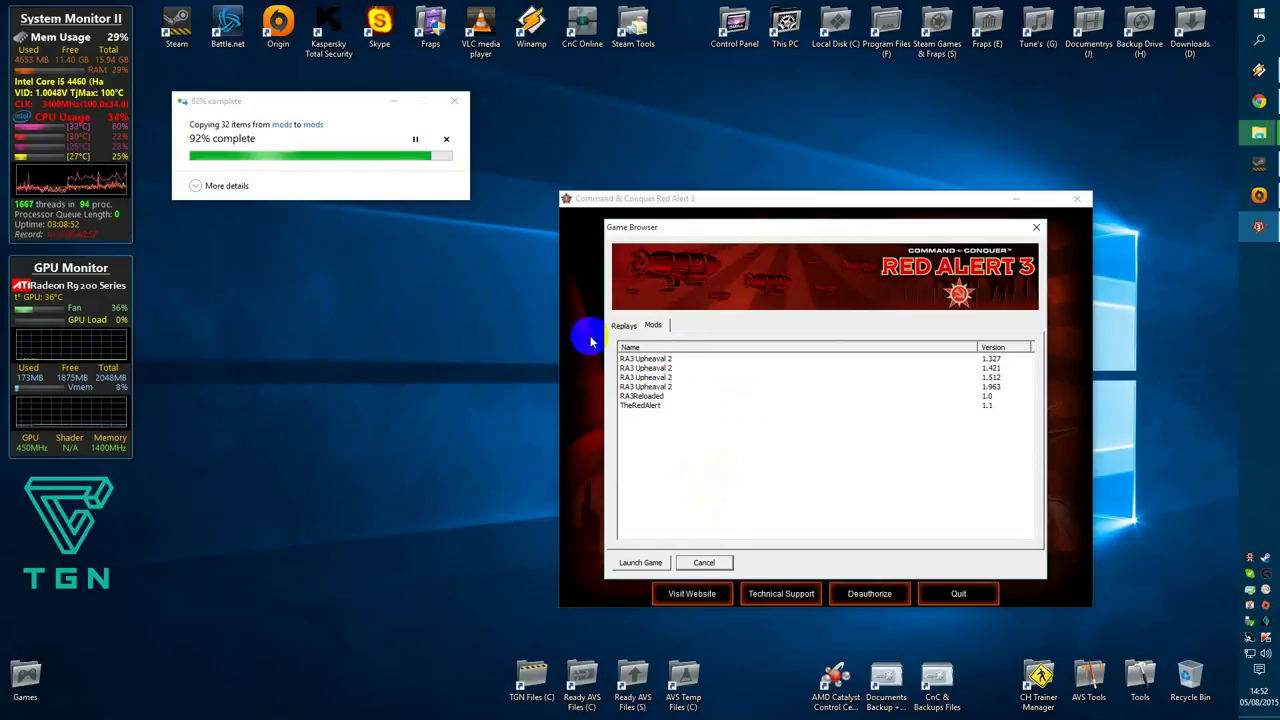
{"action": "left_click", "coordinate": [704, 564]}
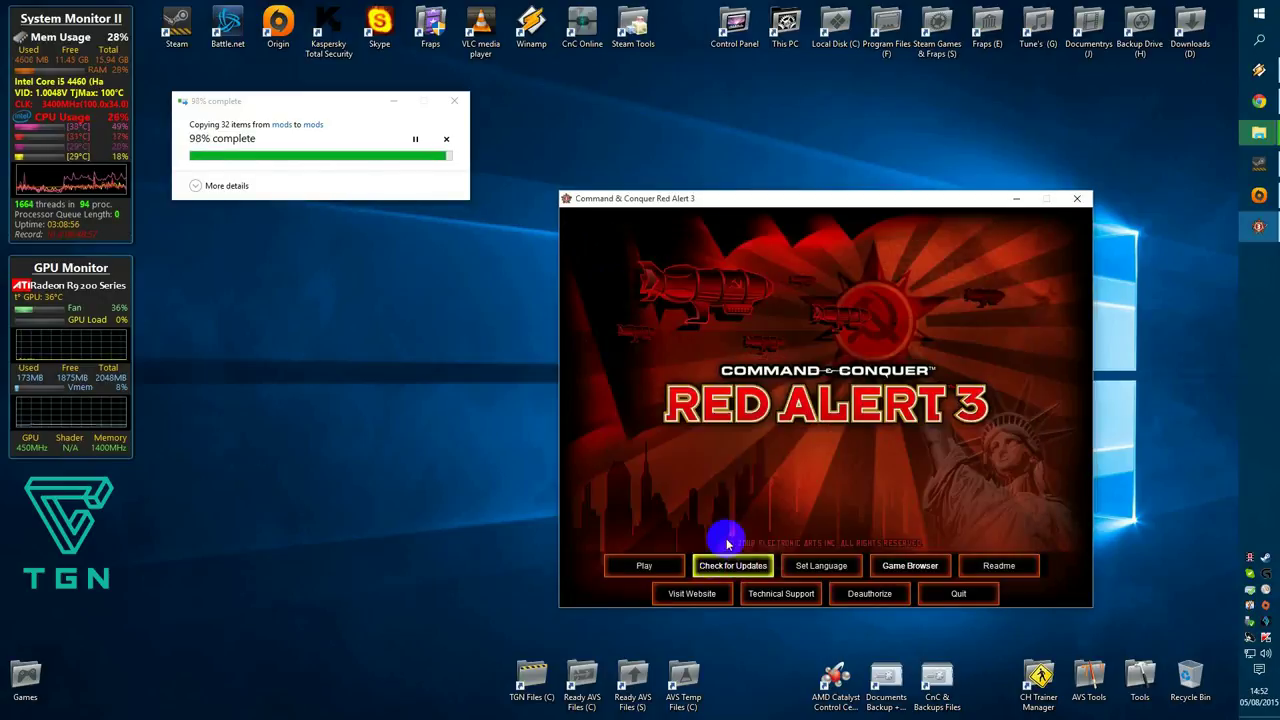
{"action": "left_click", "coordinate": [1075, 200]}
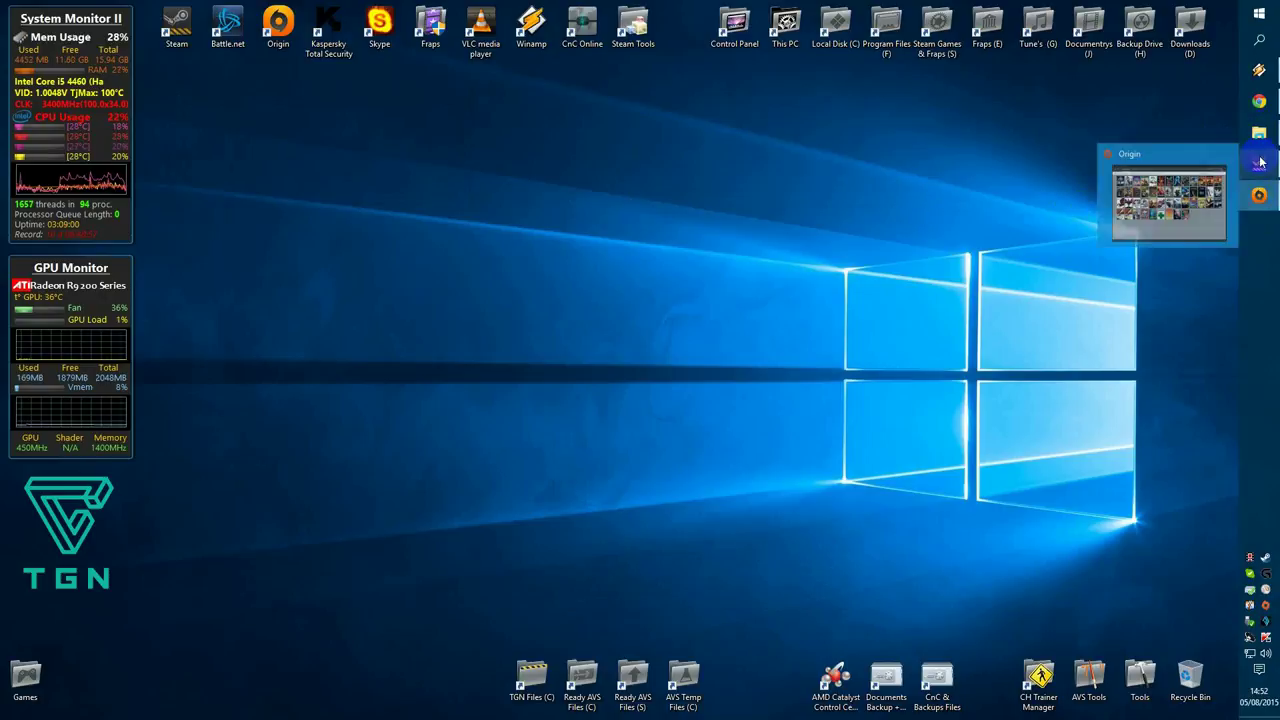
Step: Minimise the CnC & Backups Files window and open Steam's Library from the tray icon
{"action": "mouse_move", "coordinate": [1259, 132]}
{"action": "left_click", "coordinate": [1182, 174]}
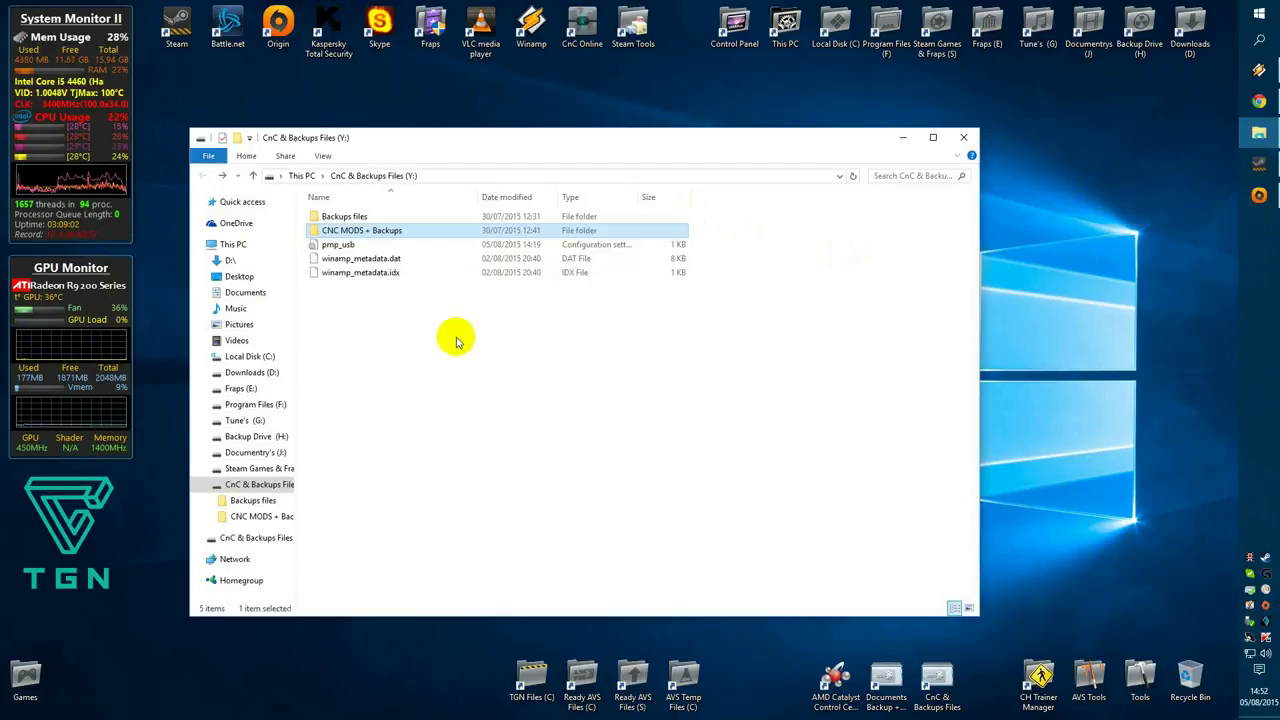
{"action": "left_click", "coordinate": [900, 137]}
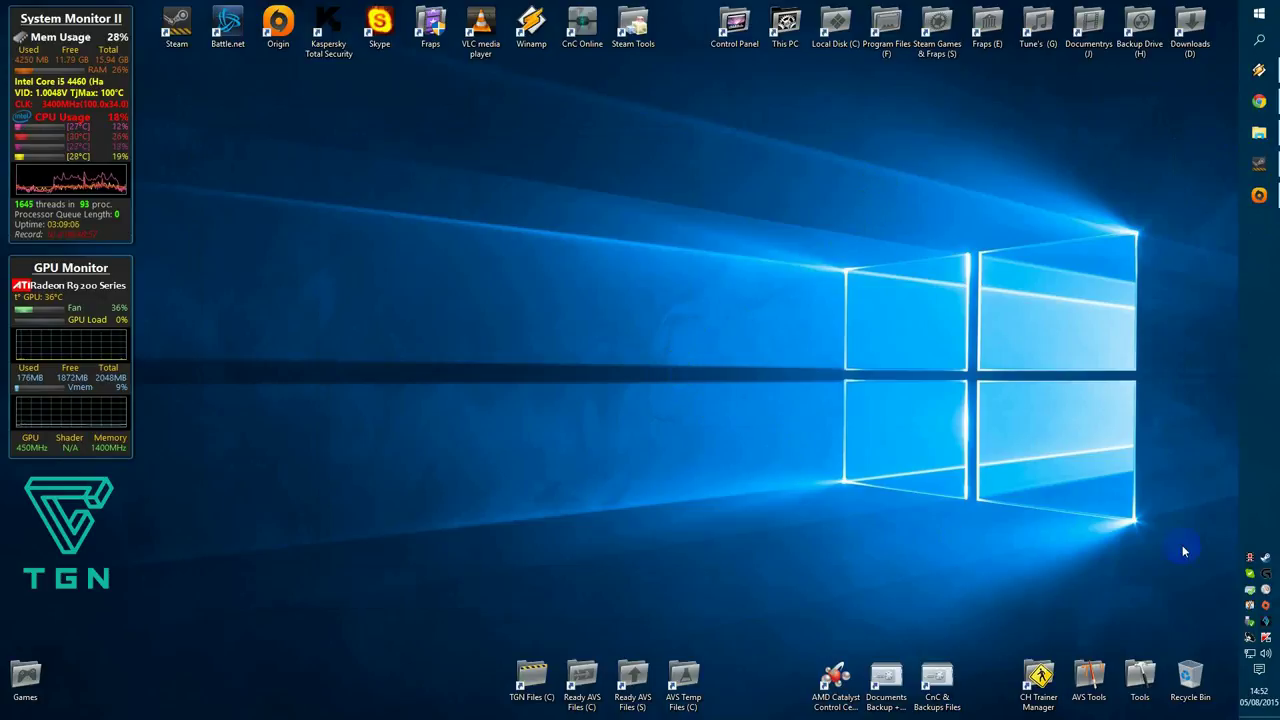
{"action": "right_click", "coordinate": [1262, 559]}
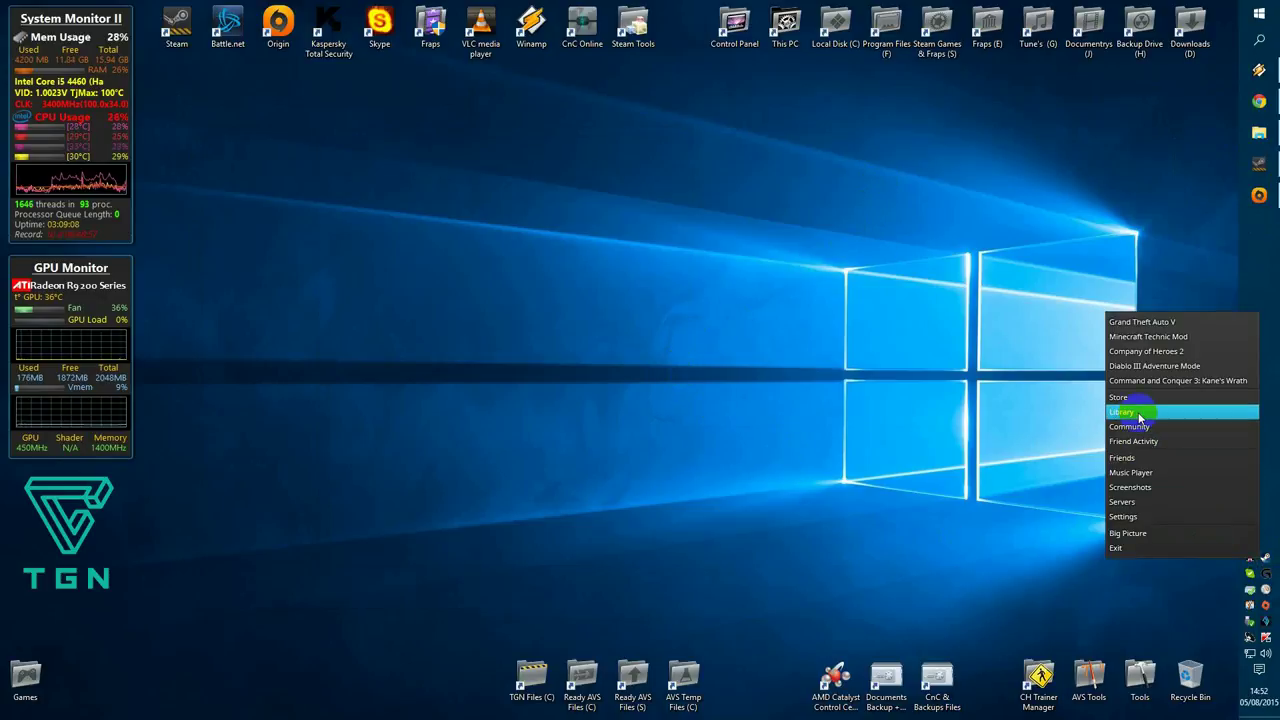
{"action": "left_click", "coordinate": [1180, 409]}
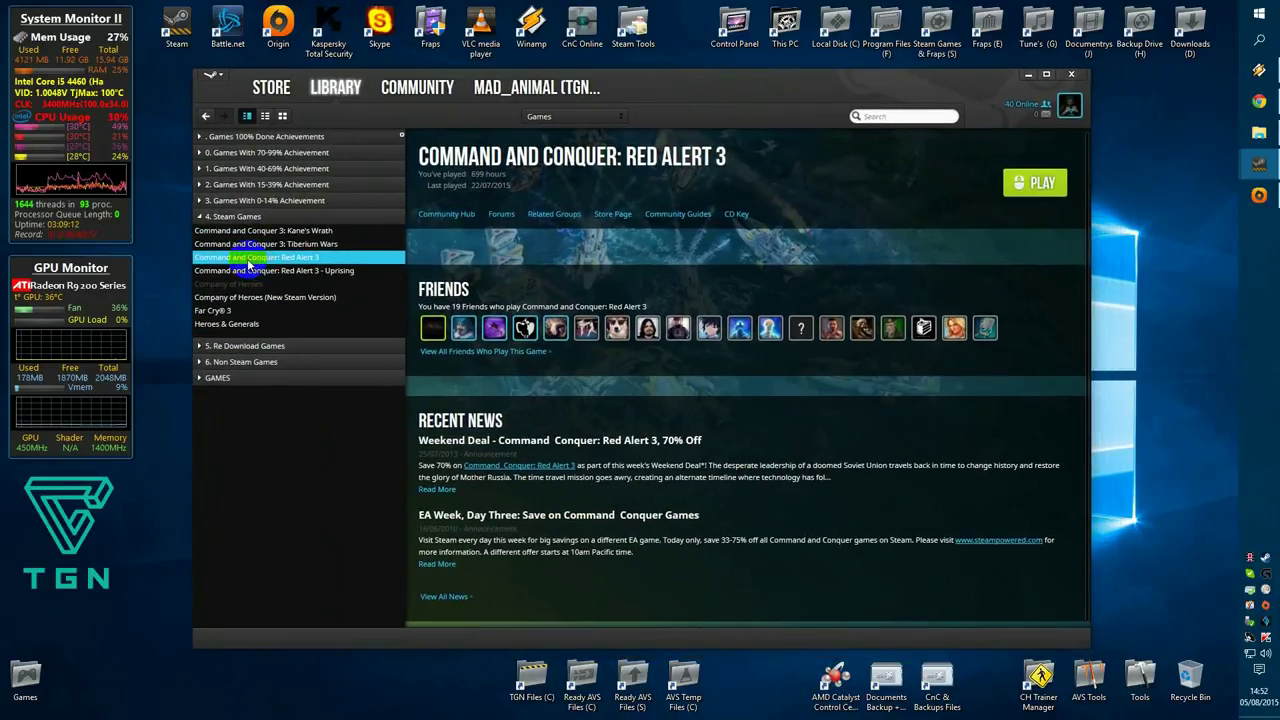
Step: Set Red Alert 3's Steam launch options to -ui and close its Properties window
{"action": "left_click_drag", "start_coordinate": [668, 80], "coordinate": [686, 72]}
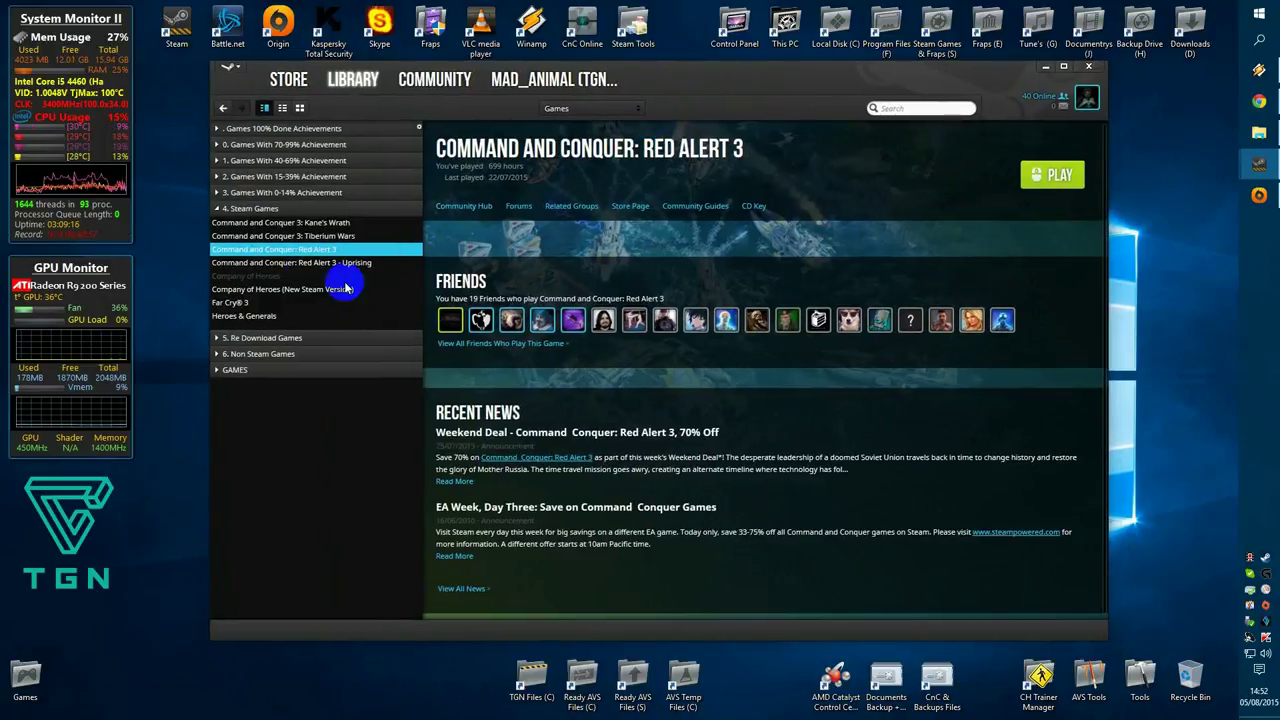
{"action": "right_click", "coordinate": [280, 254]}
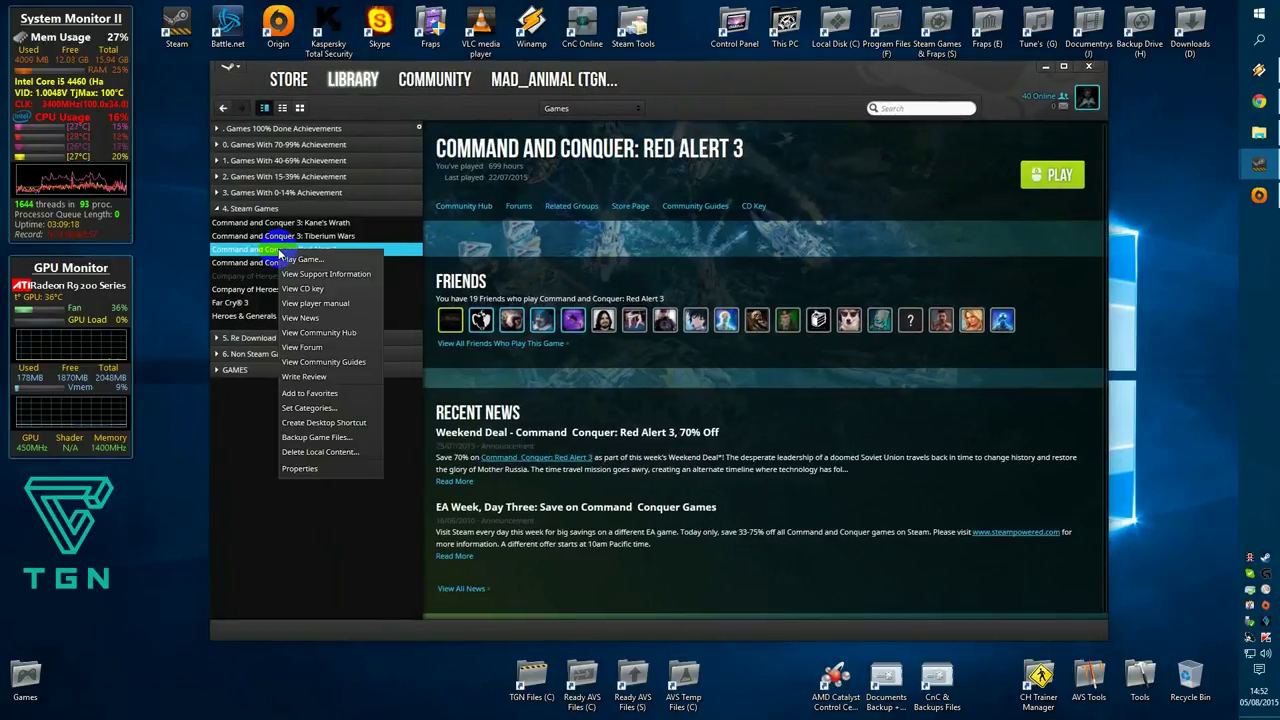
{"action": "left_click", "coordinate": [320, 473]}
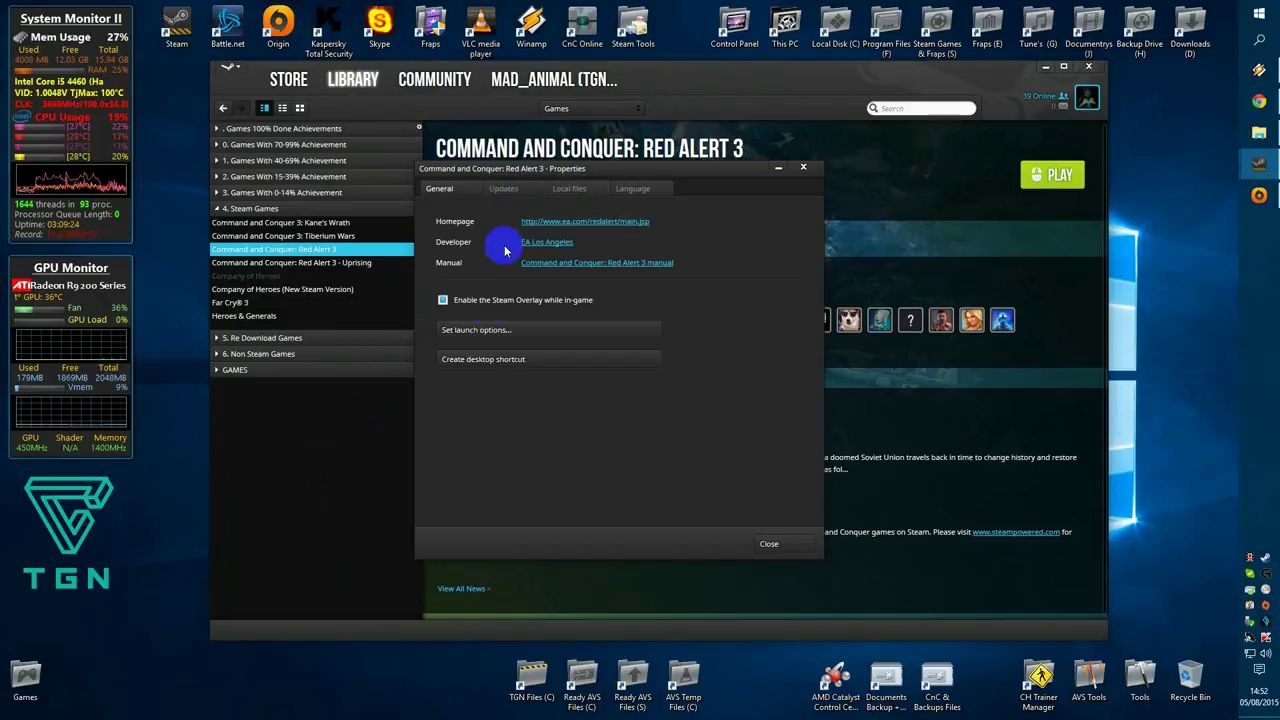
{"action": "left_click", "coordinate": [474, 329]}
{"action": "type", "text": "-ui"}
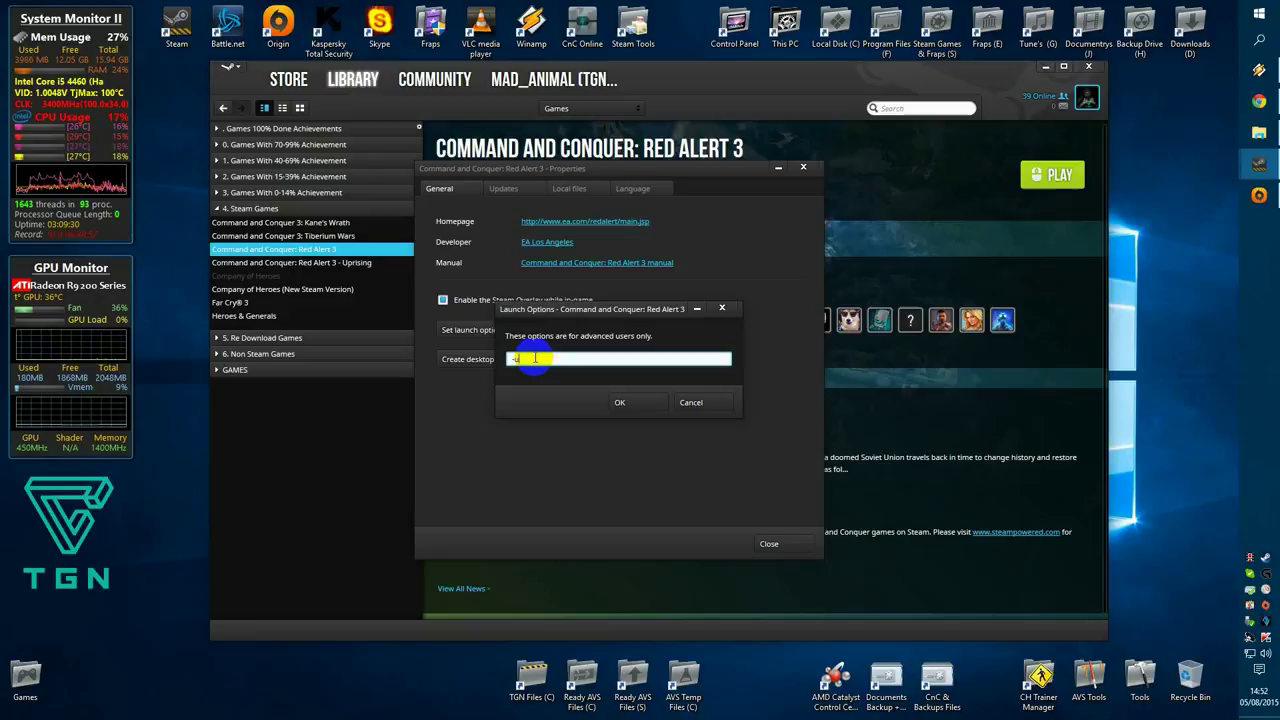
{"action": "left_click", "coordinate": [619, 402]}
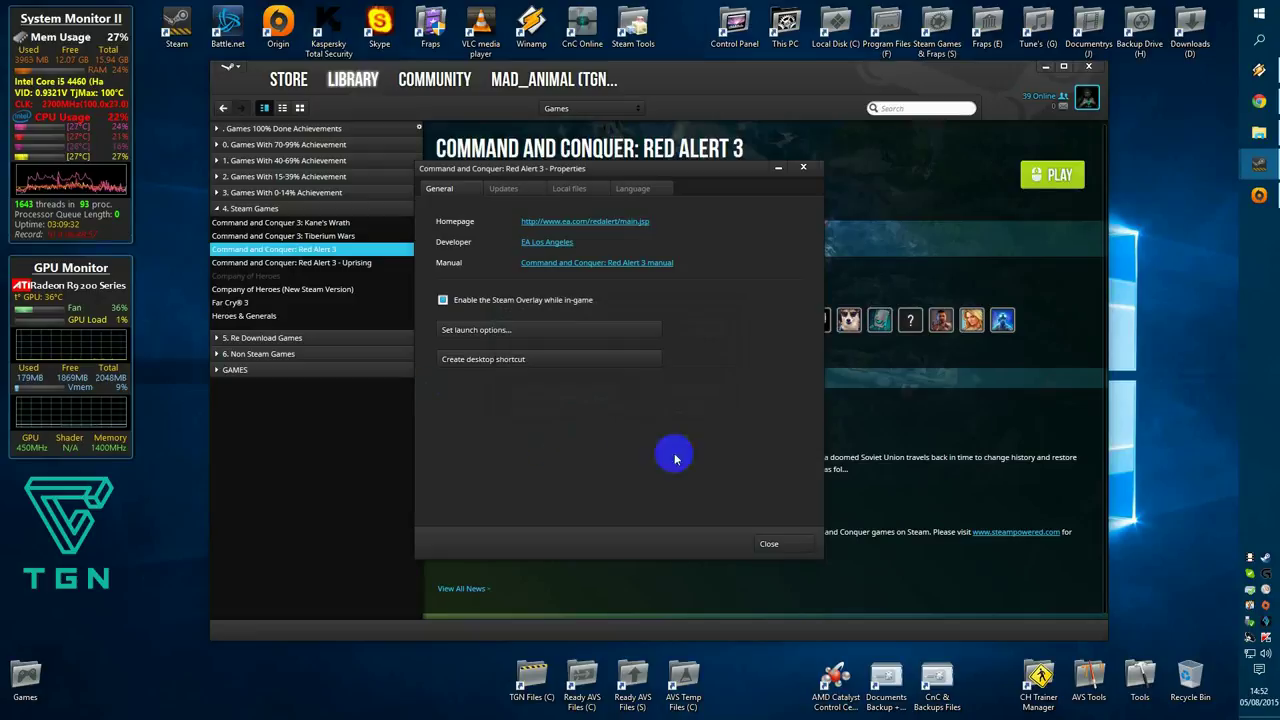
{"action": "left_click", "coordinate": [776, 546]}
Step: Launch Red Alert 3 from Steam, accept its license agreement, and close the Friends list
{"action": "left_click", "coordinate": [1050, 174]}
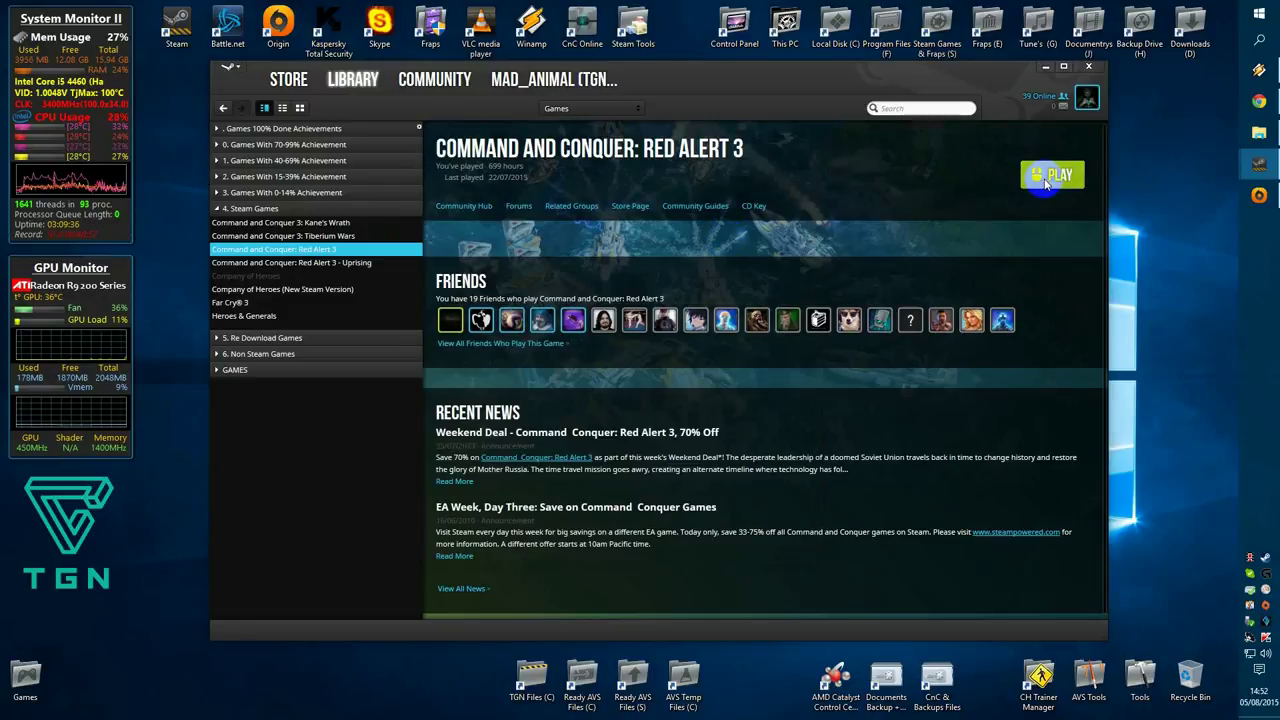
{"action": "left_click", "coordinate": [628, 402]}
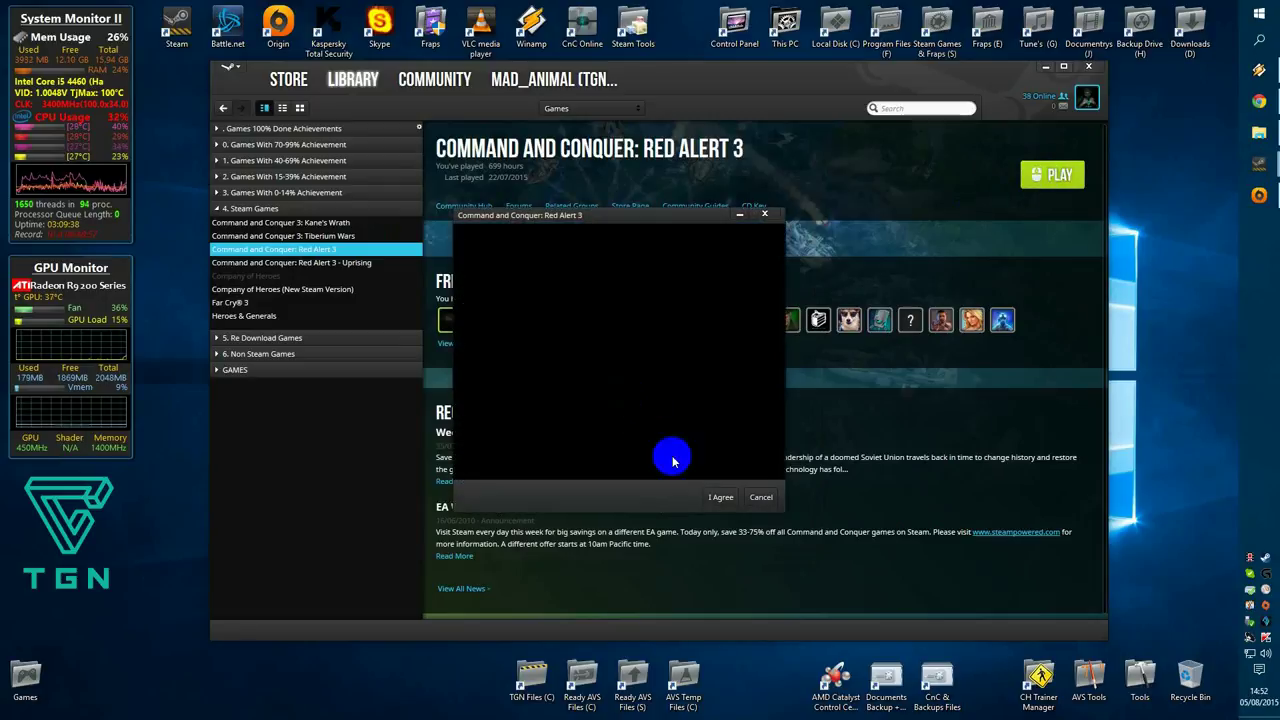
{"action": "left_click", "coordinate": [720, 497]}
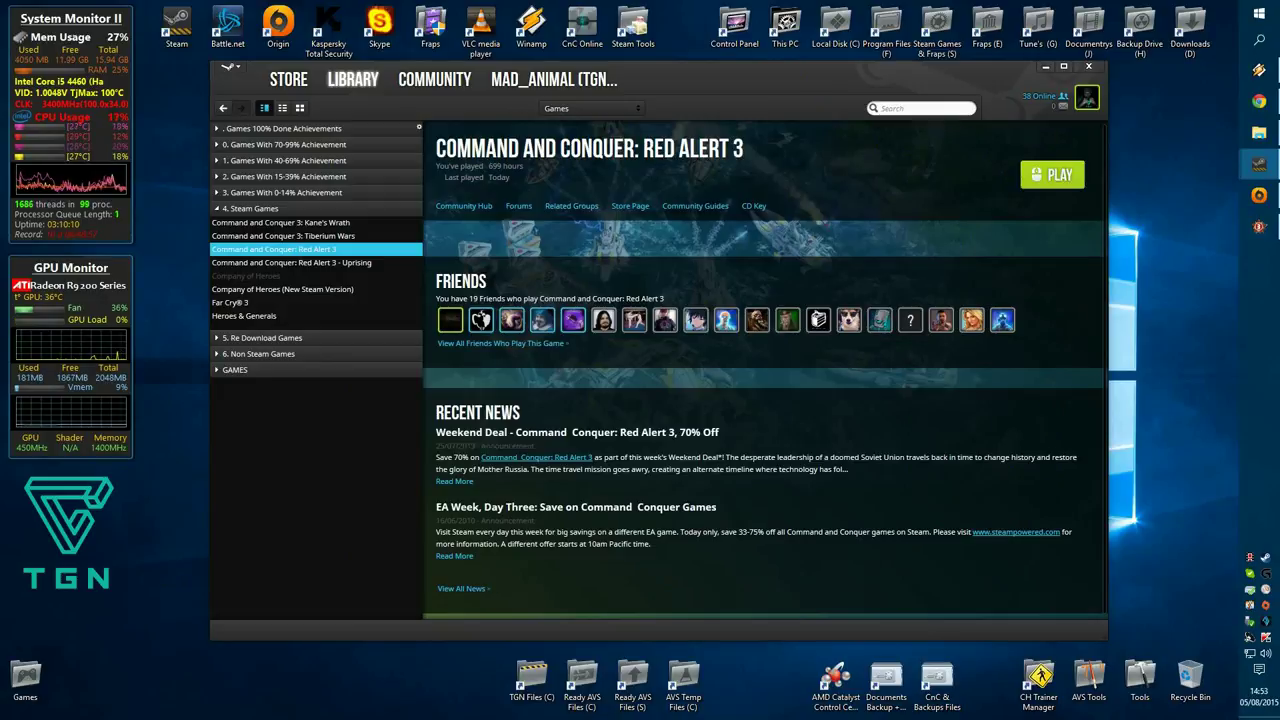
{"action": "left_click_drag", "start_coordinate": [180, 478], "coordinate": [232, 421]}
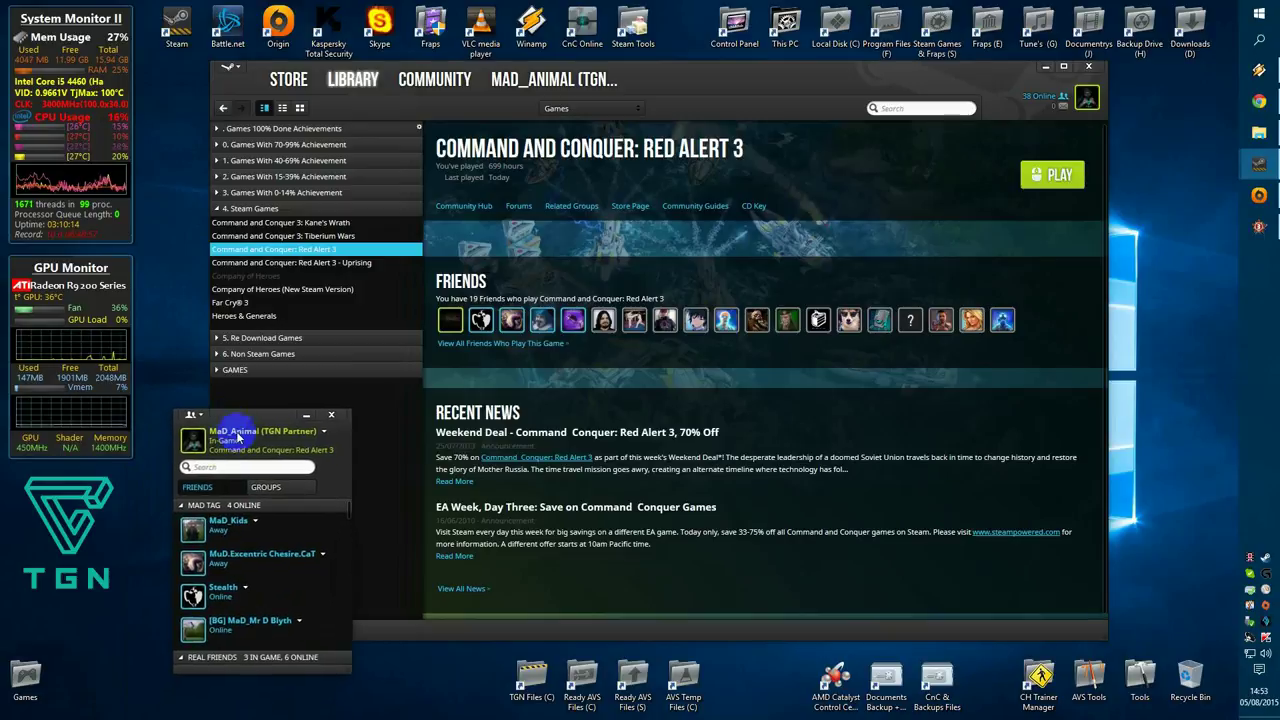
{"action": "left_click", "coordinate": [331, 414]}
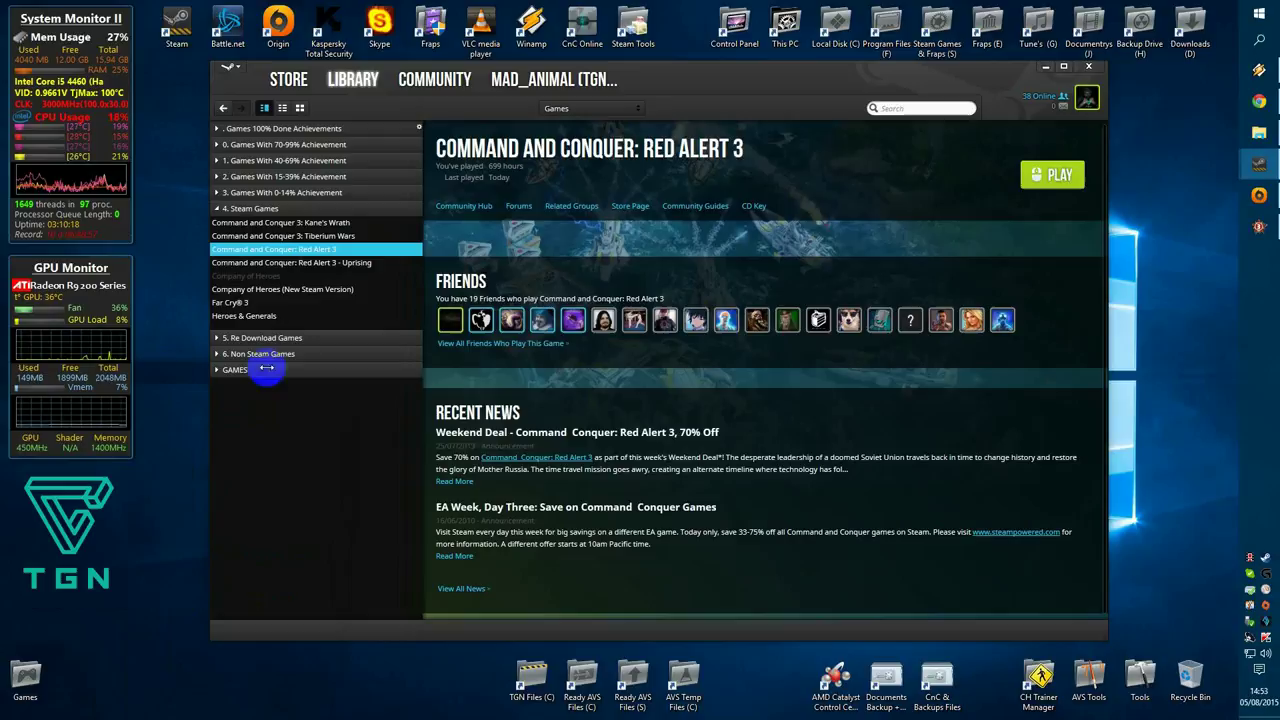
Step: Check the Game Browser's Mods tab for RA3 Epic War and TheRedAlert 1.2, then close the launcher
{"action": "left_click", "coordinate": [1045, 67]}
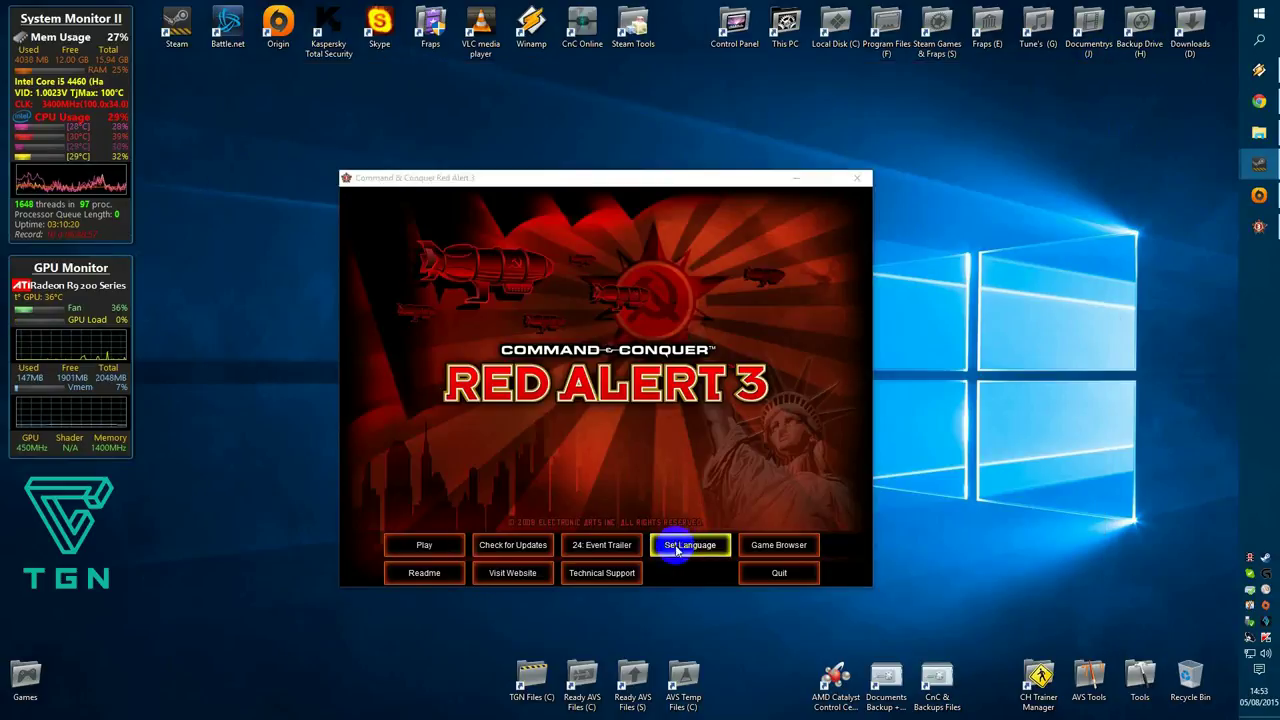
{"action": "left_click", "coordinate": [762, 544]}
{"action": "left_click", "coordinate": [437, 305]}
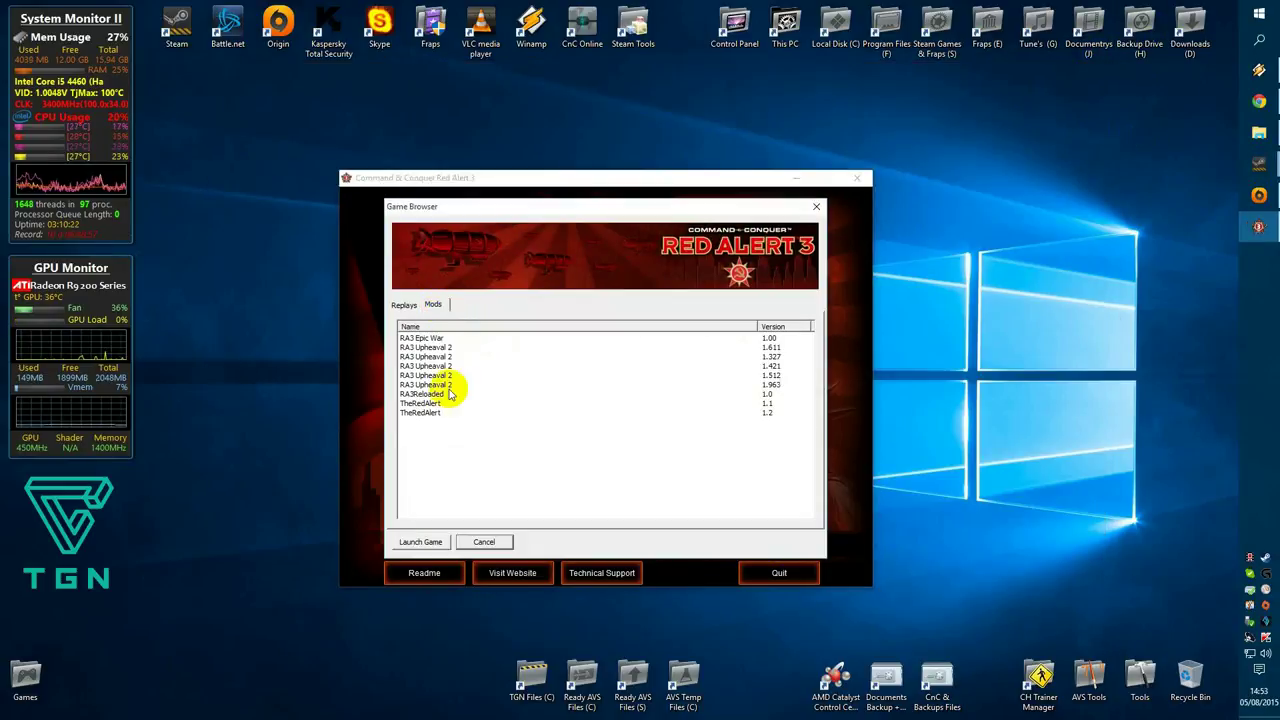
{"action": "left_click", "coordinate": [453, 403]}
{"action": "left_click", "coordinate": [508, 457]}
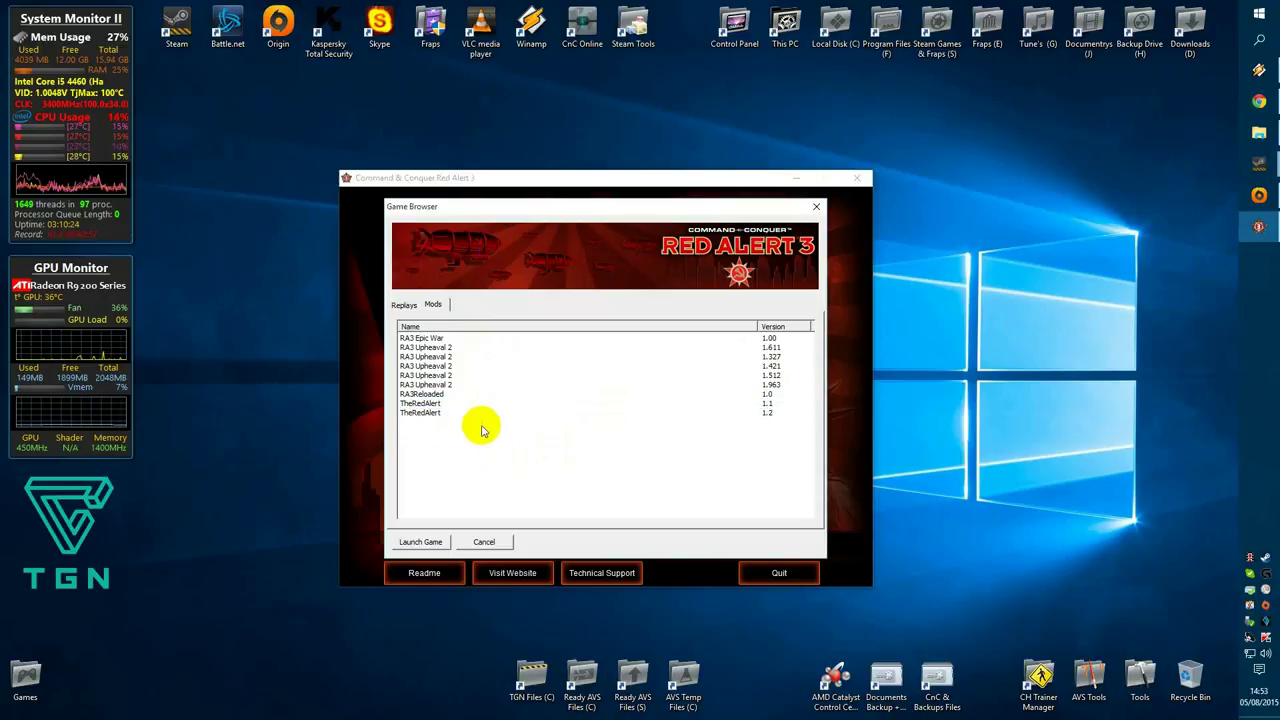
{"action": "left_click_drag", "start_coordinate": [529, 205], "coordinate": [554, 199]}
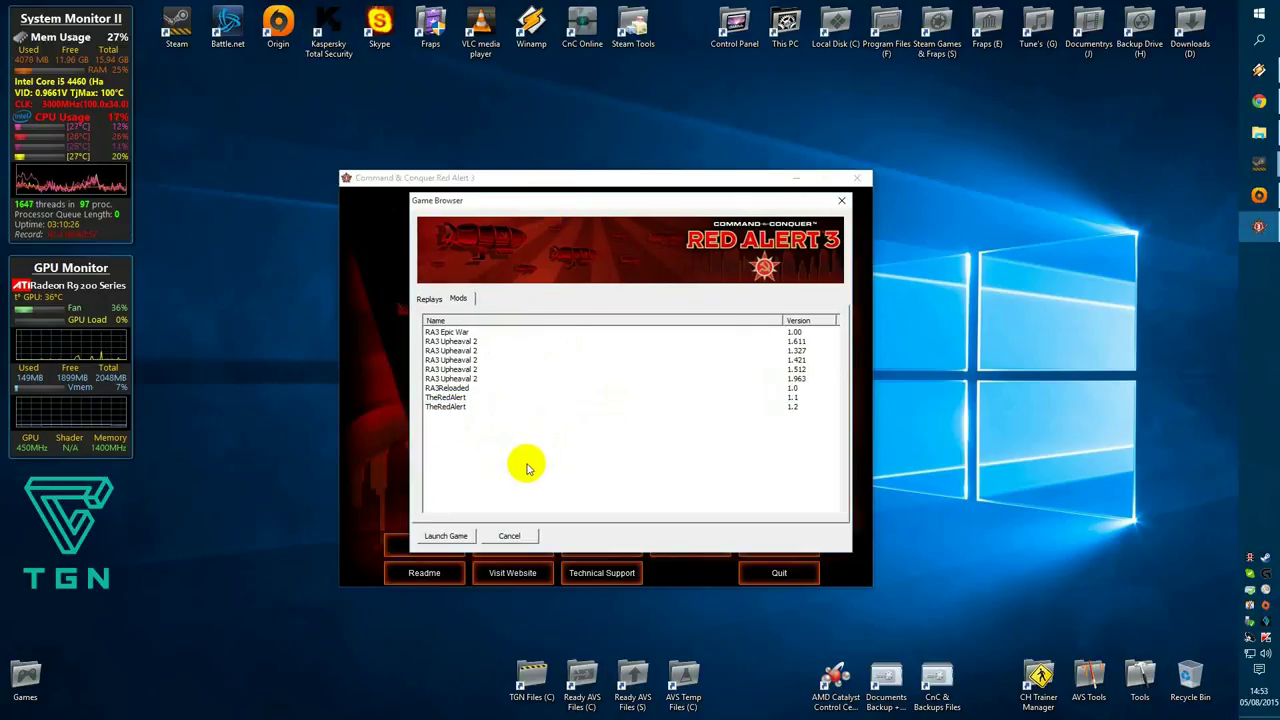
{"action": "left_click_drag", "start_coordinate": [800, 202], "coordinate": [784, 204]}
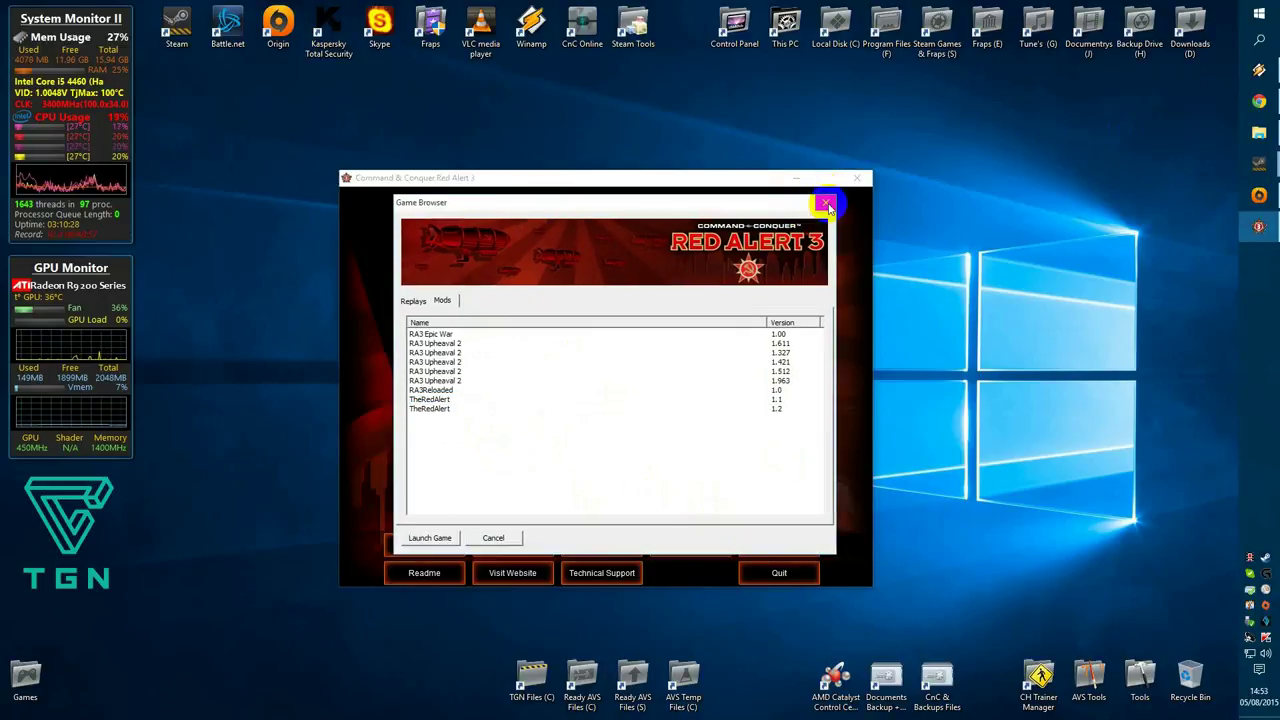
{"action": "left_click", "coordinate": [826, 205]}
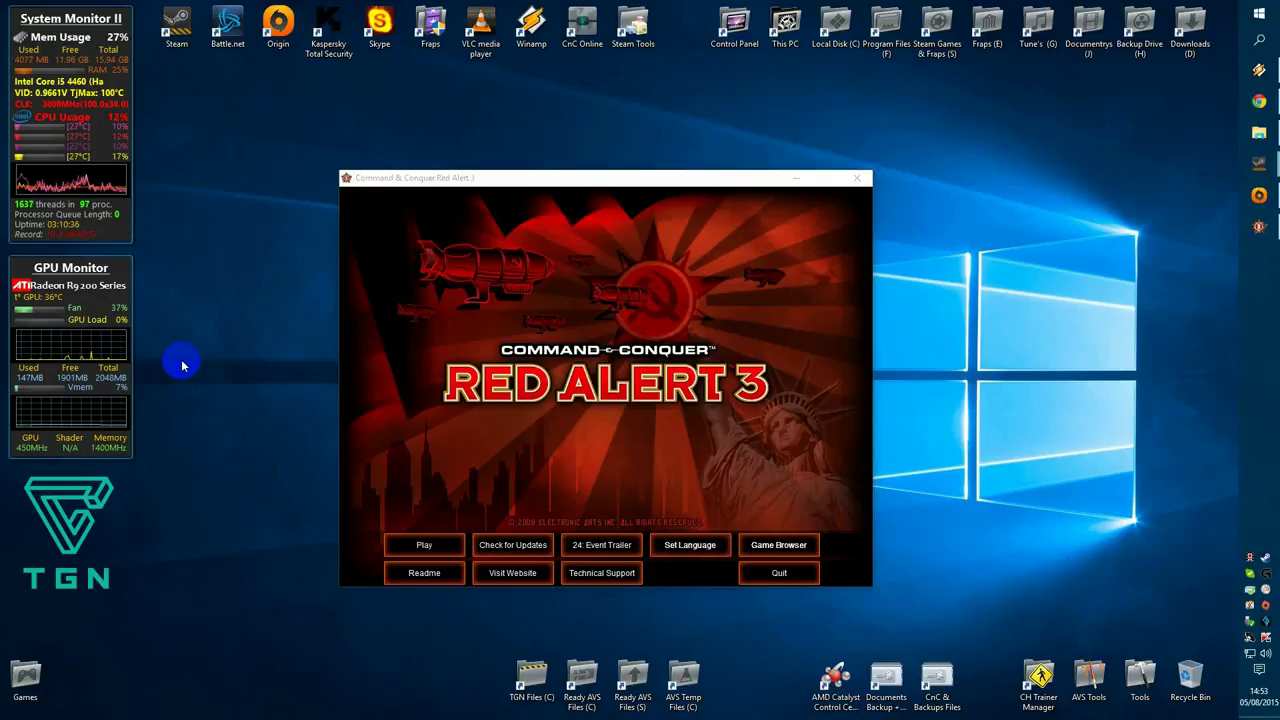
{"action": "left_click", "coordinate": [855, 177]}
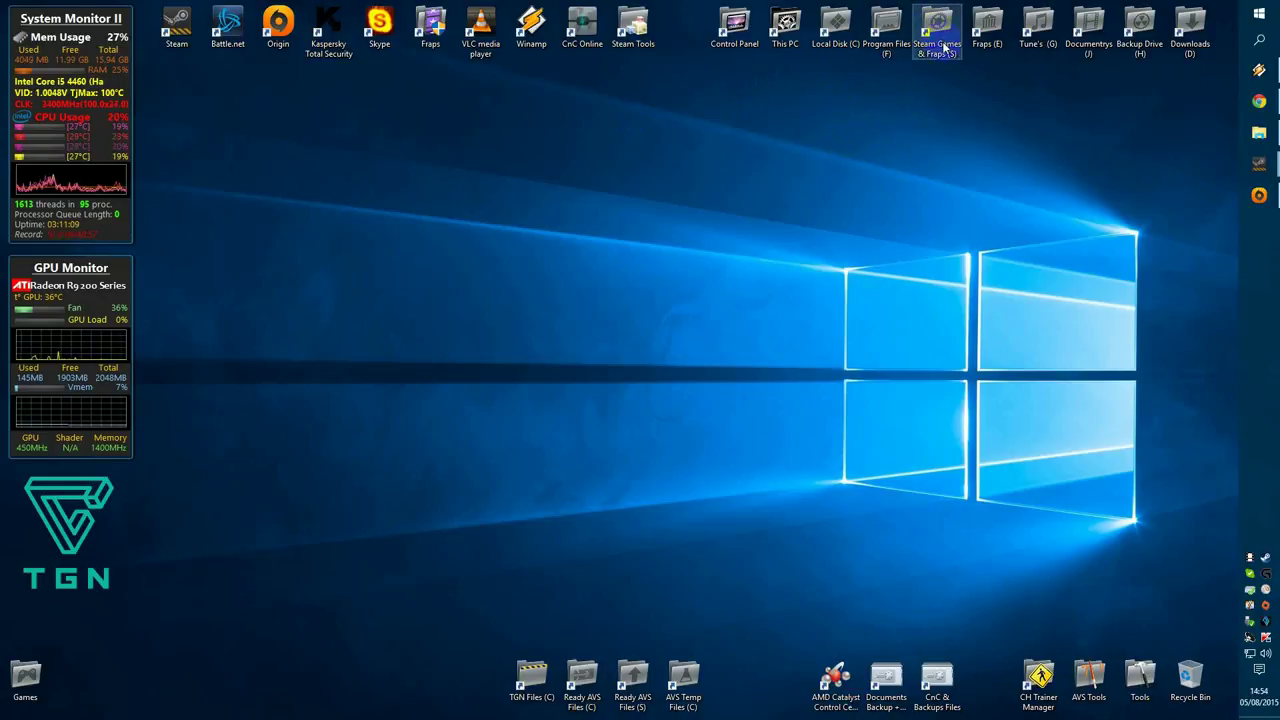
Step: Browse to Steam Library\steamapps\Command and Conquer Red Alert 3 on the Steam Games drive
{"action": "double_click", "coordinate": [937, 30]}
{"action": "left_click_drag", "start_coordinate": [466, 163], "coordinate": [561, 109]}
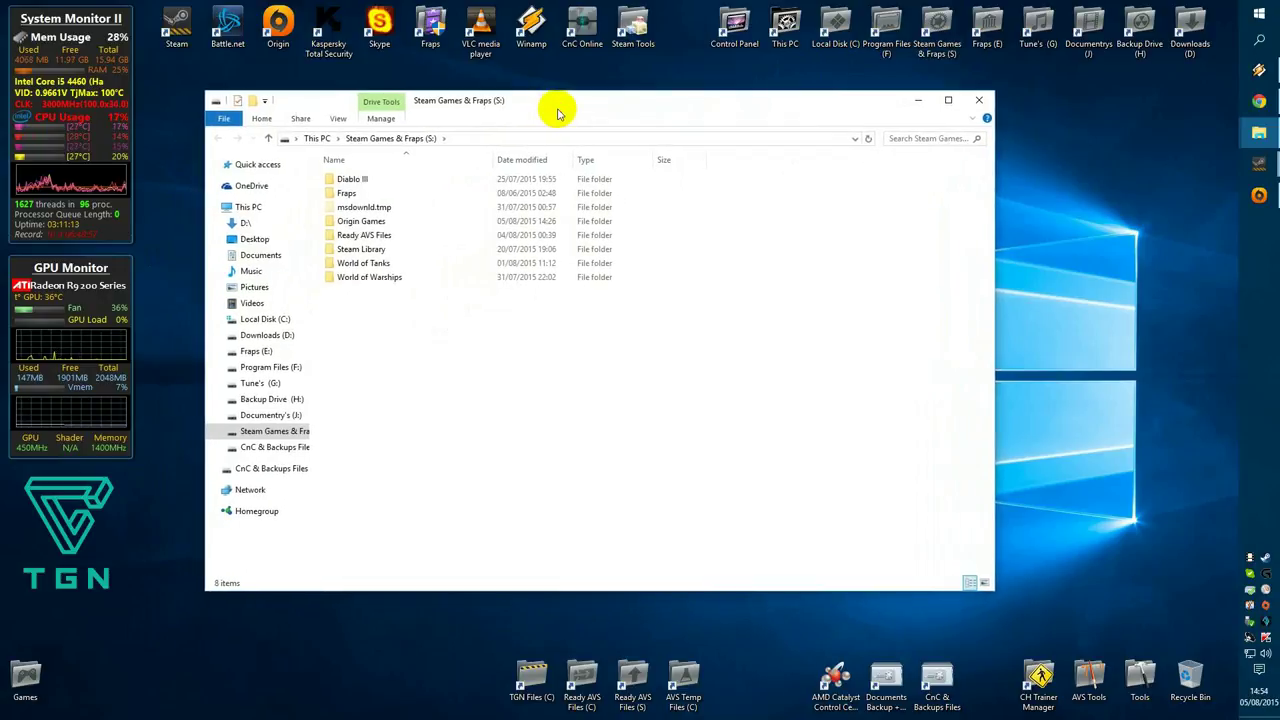
{"action": "double_click", "coordinate": [378, 248]}
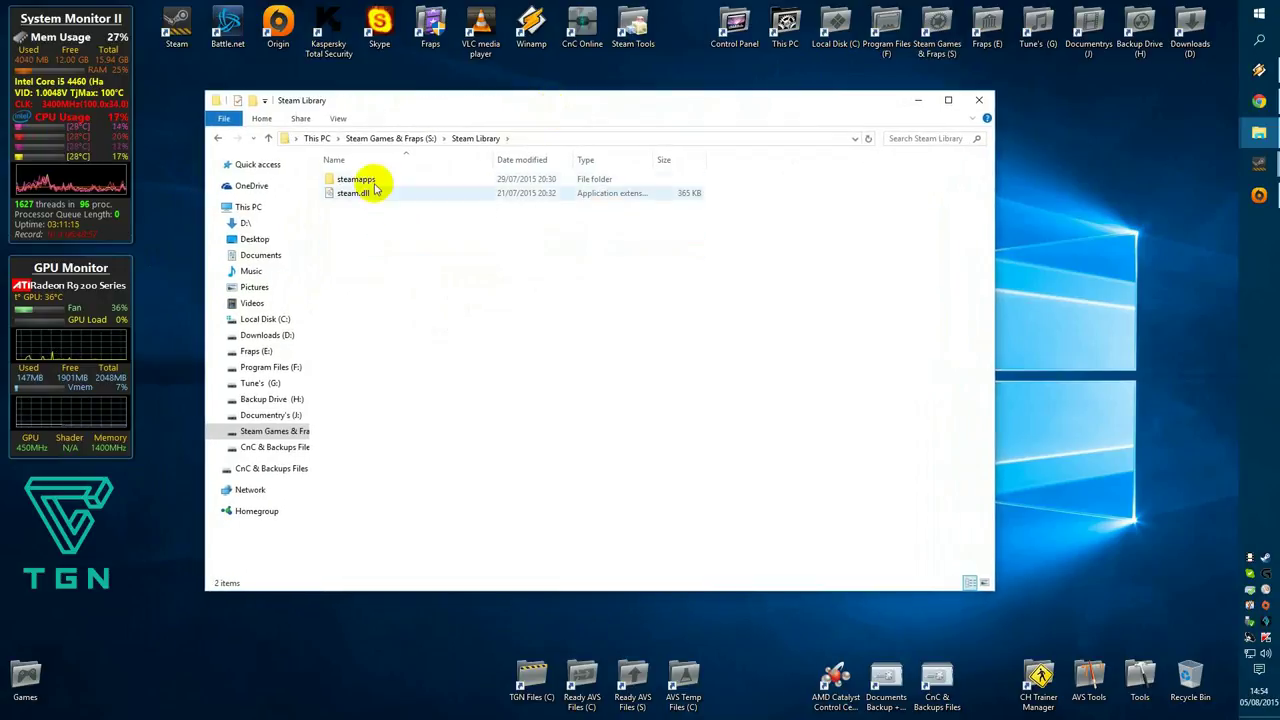
{"action": "double_click", "coordinate": [368, 180]}
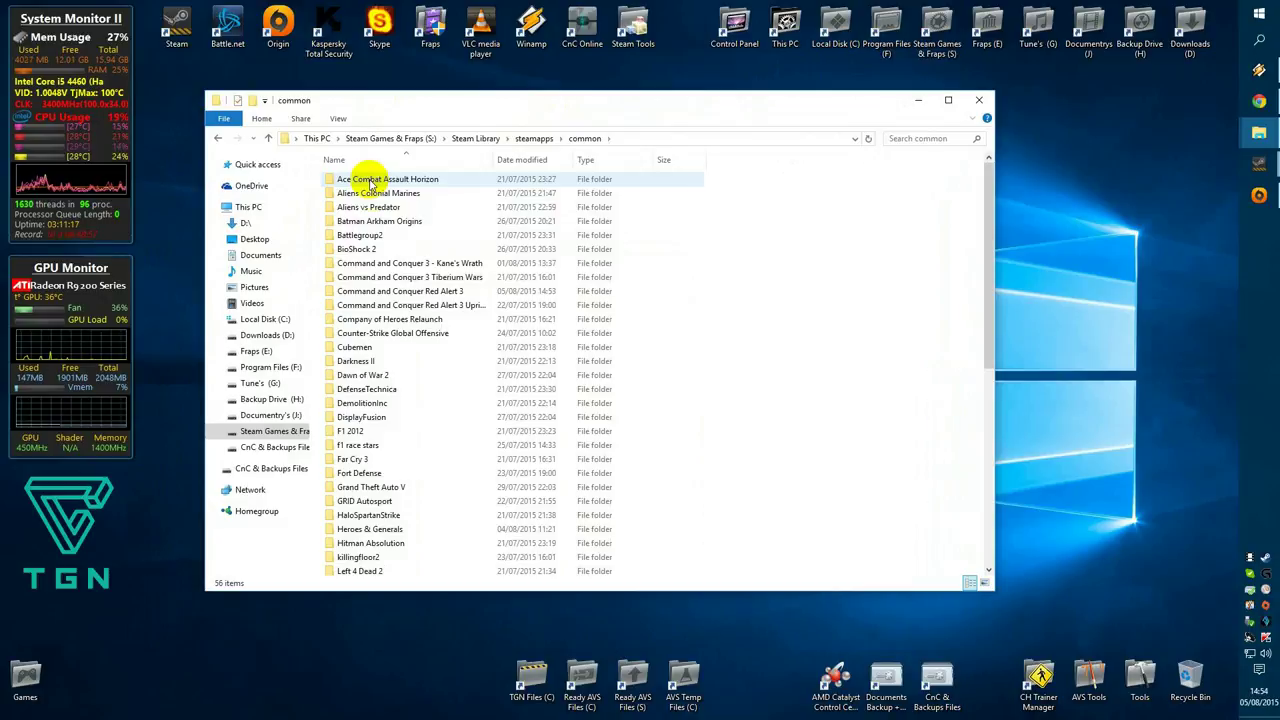
{"action": "double_click", "coordinate": [412, 292]}
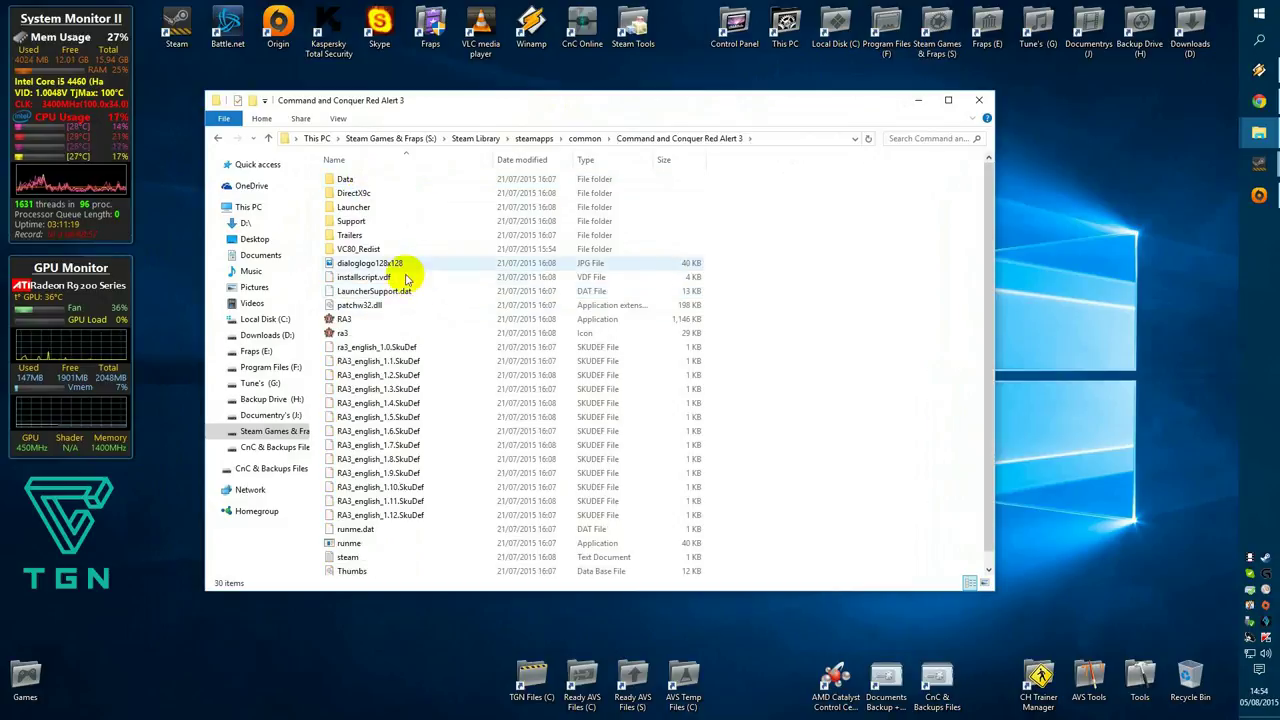
{"action": "left_click_drag", "start_coordinate": [406, 100], "coordinate": [389, 95]}
{"action": "scroll", "coordinate": [420, 270], "scroll_direction": "down", "scroll_amount": 1}
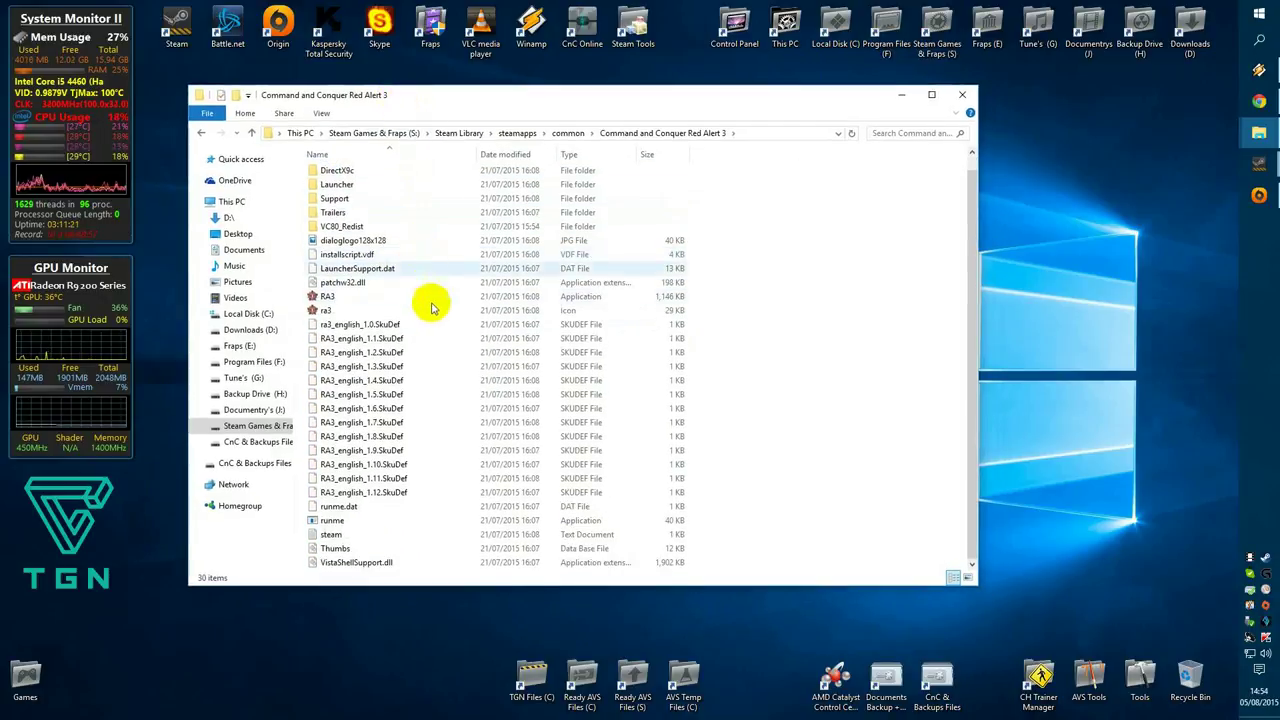
{"action": "mouse_move", "coordinate": [344, 319]}
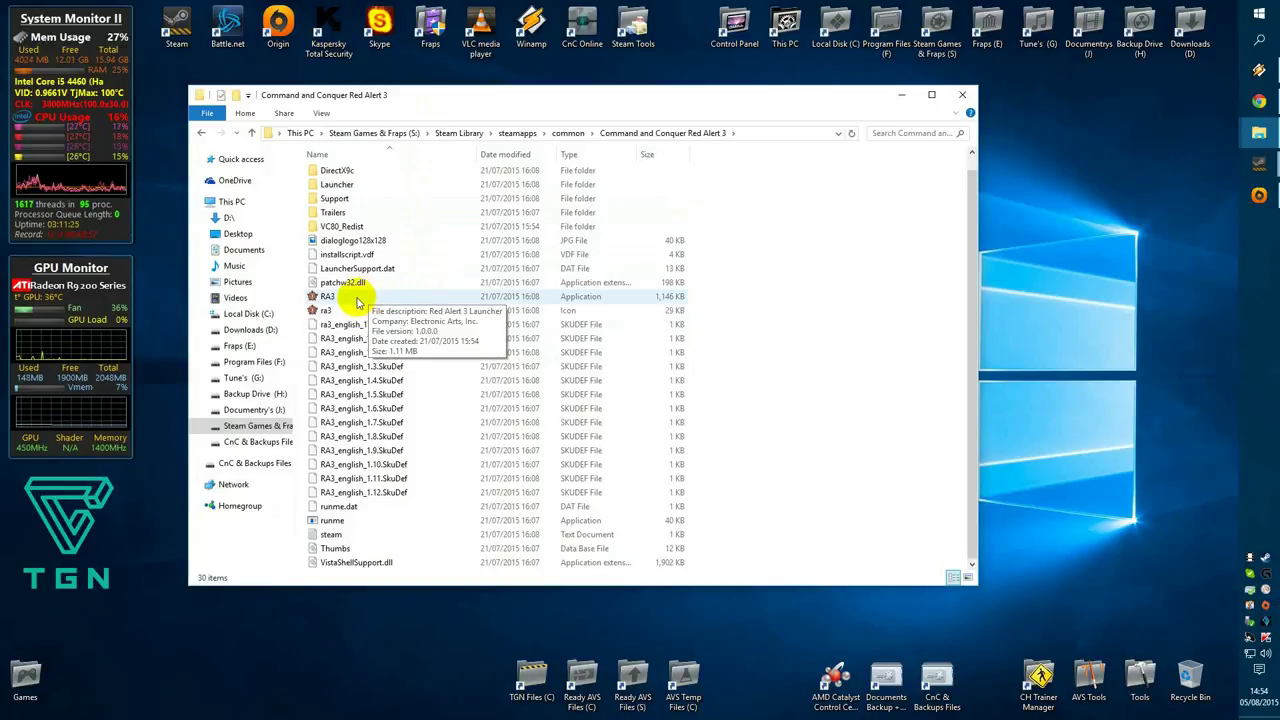
Step: Create an RA3 shortcut and append -ui to its Target, then apply and confirm
{"action": "right_click", "coordinate": [364, 300]}
{"action": "right_click", "coordinate": [325, 297]}
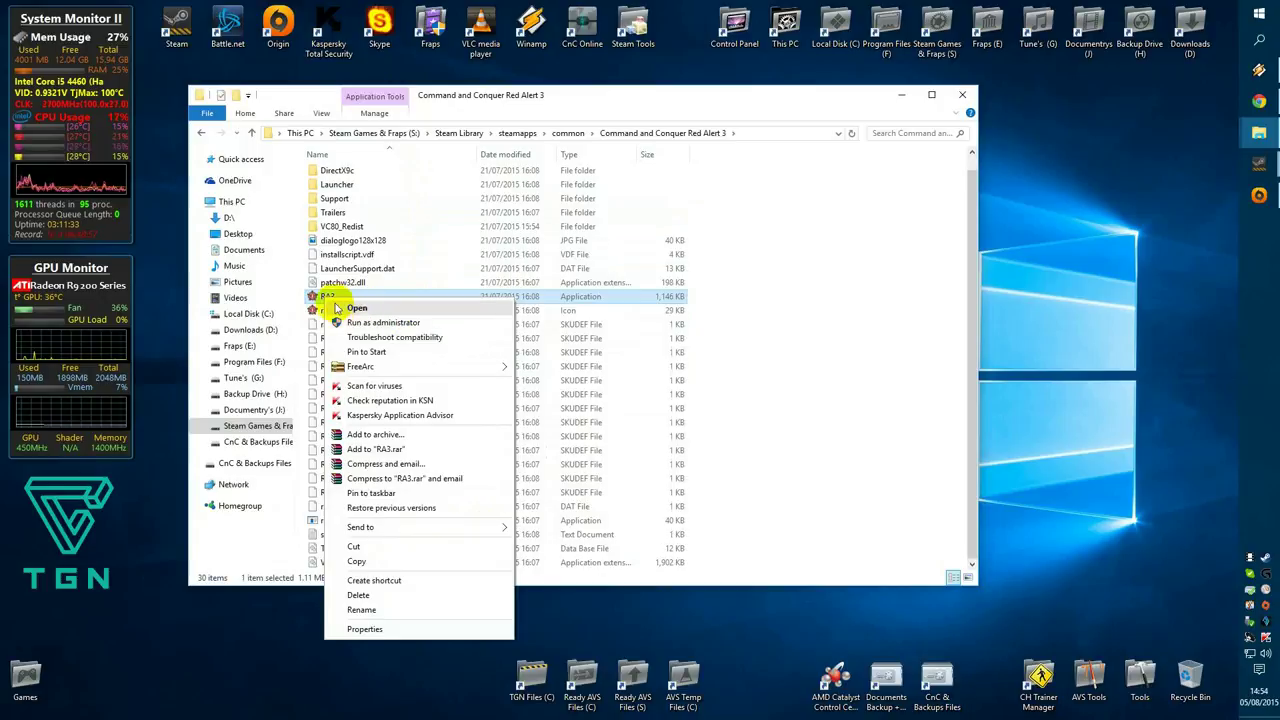
{"action": "left_click", "coordinate": [390, 580]}
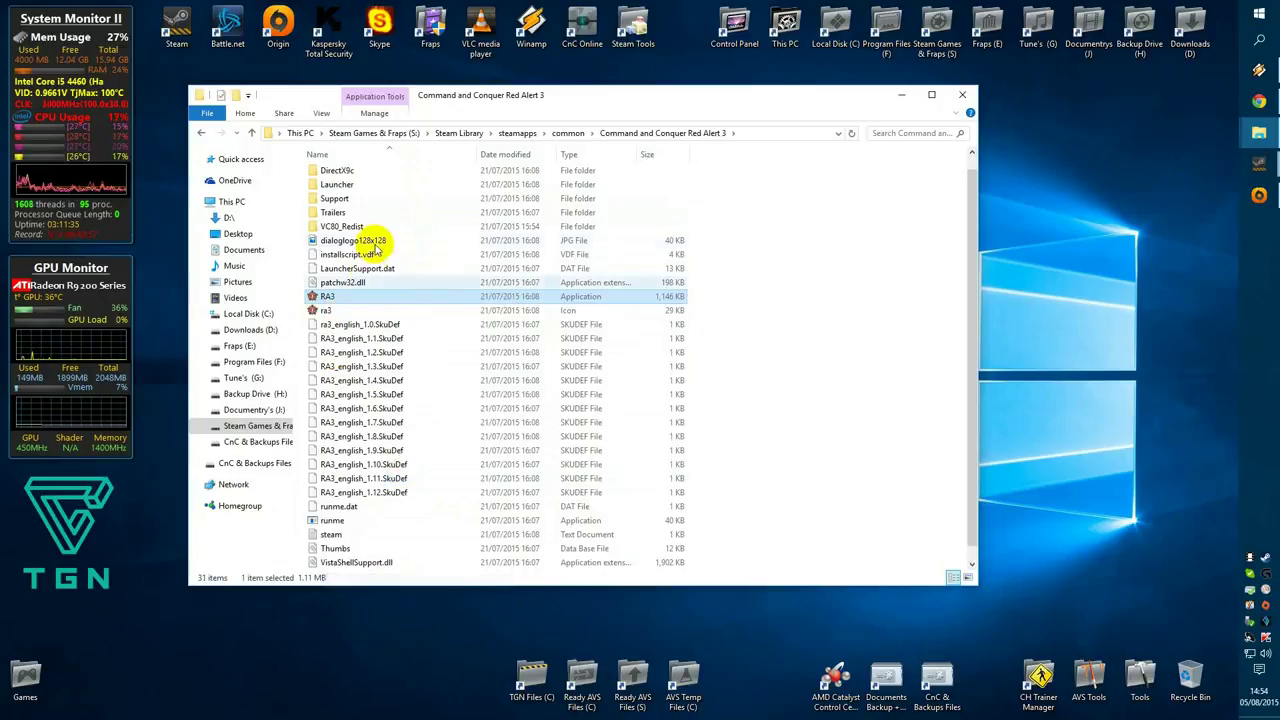
{"action": "right_click", "coordinate": [352, 297]}
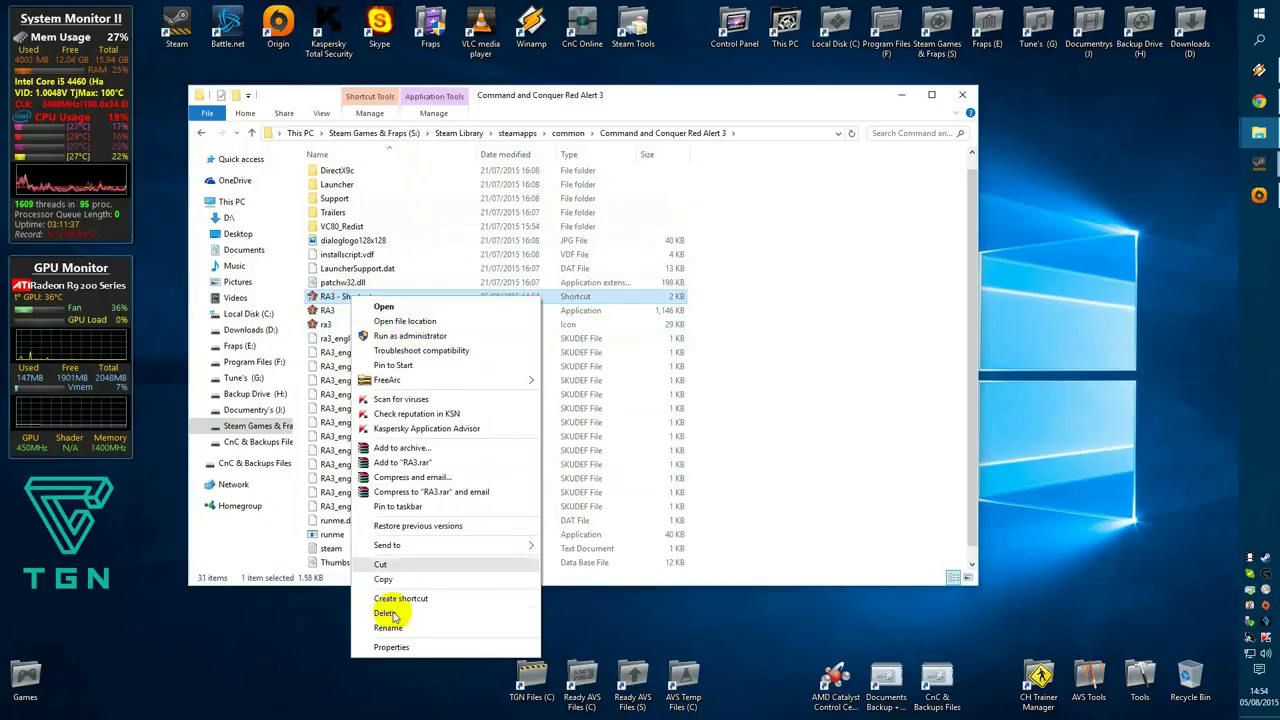
{"action": "left_click", "coordinate": [390, 648]}
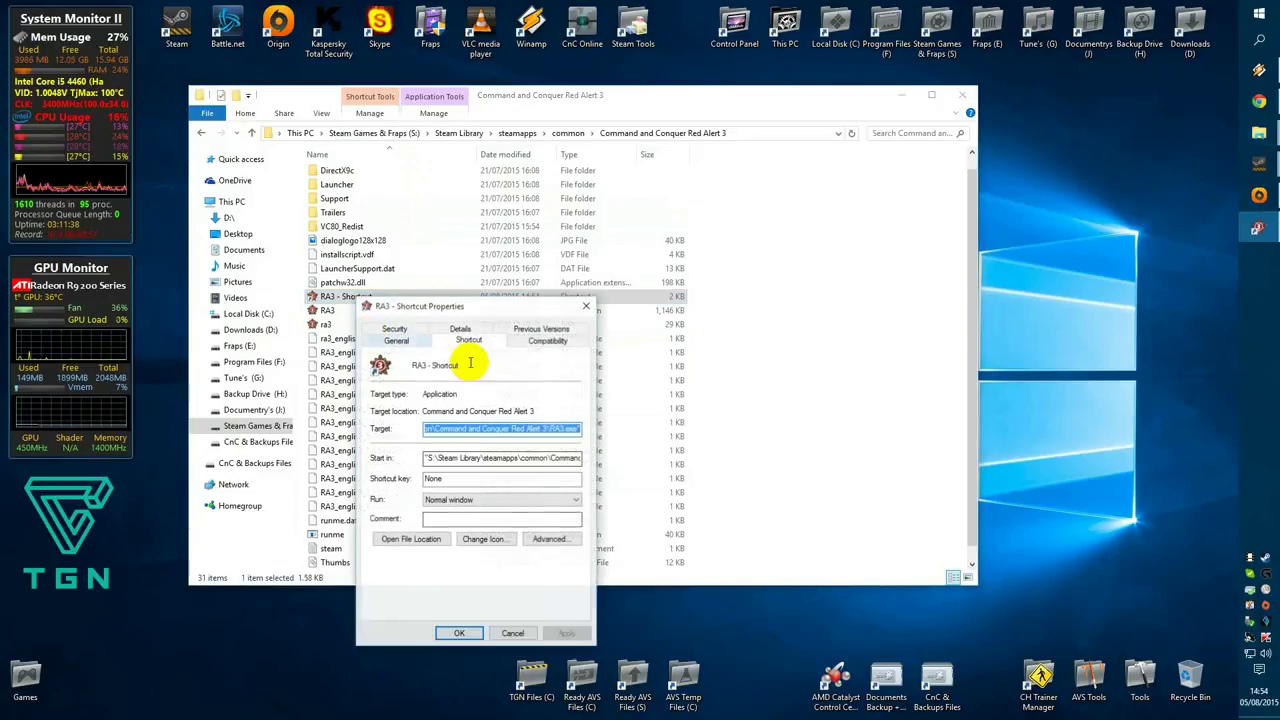
{"action": "left_click", "coordinate": [575, 429]}
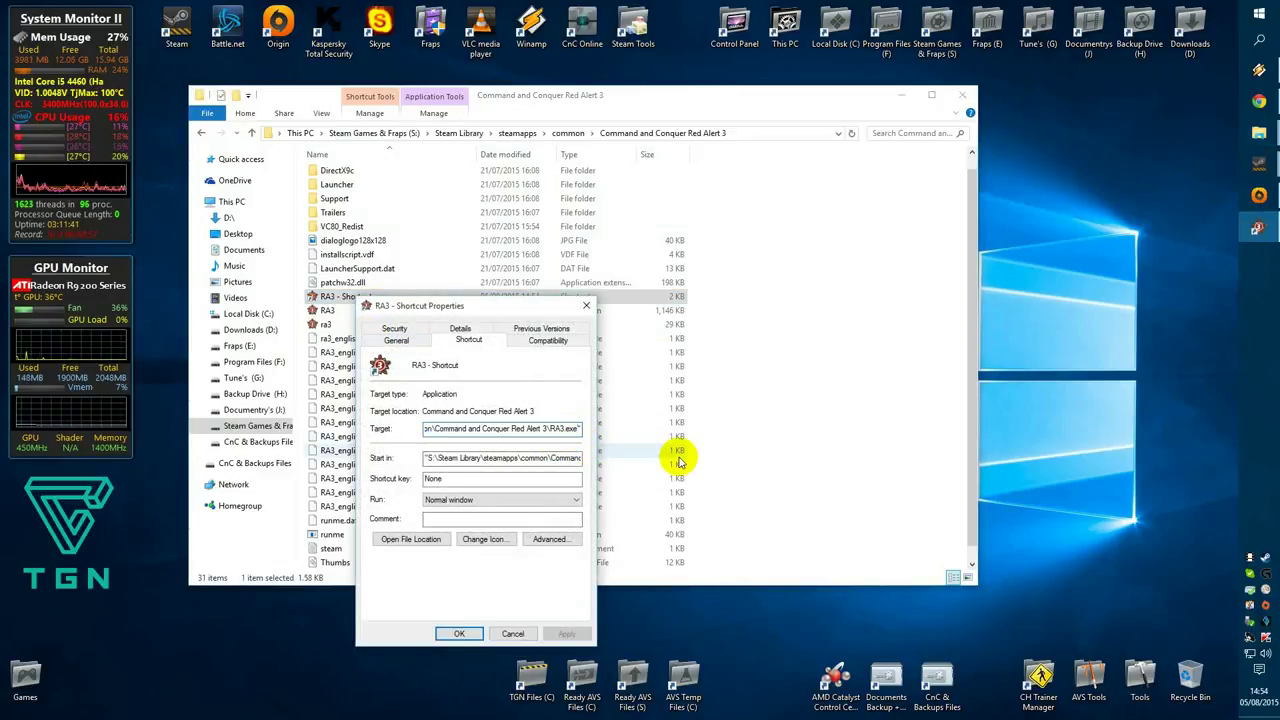
{"action": "type", "text": "\""}
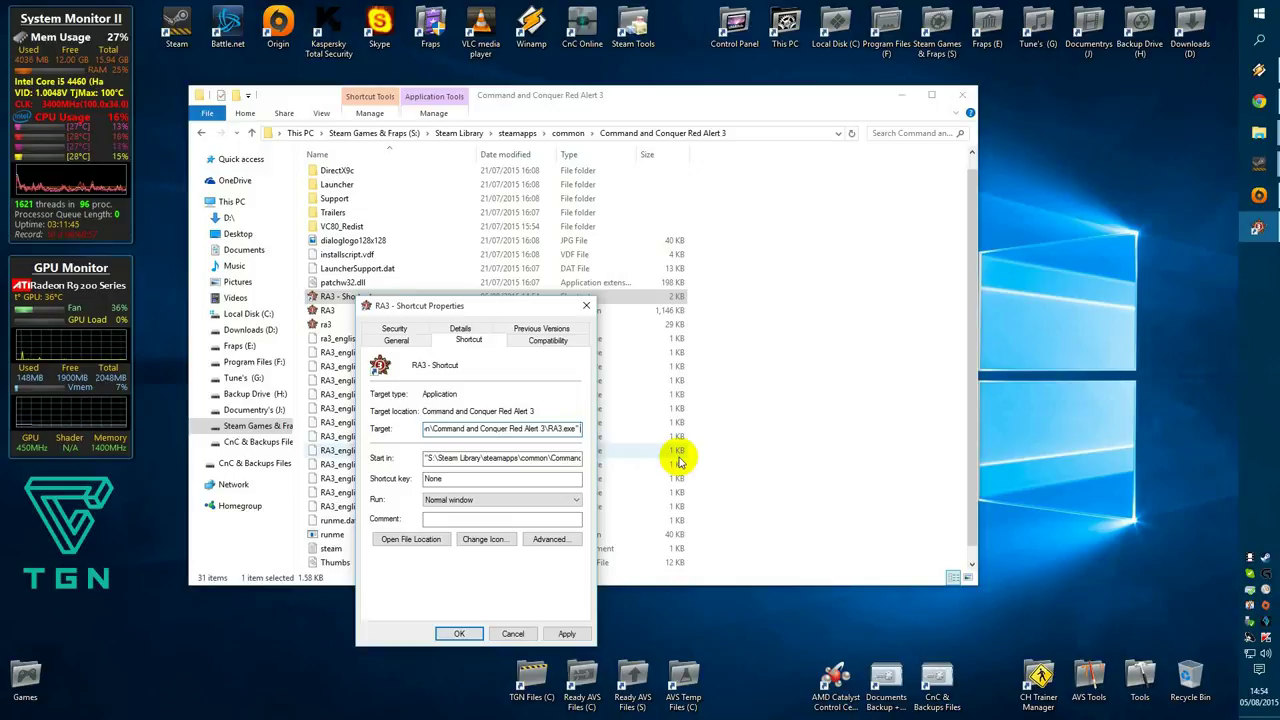
{"action": "type", "text": "-"}
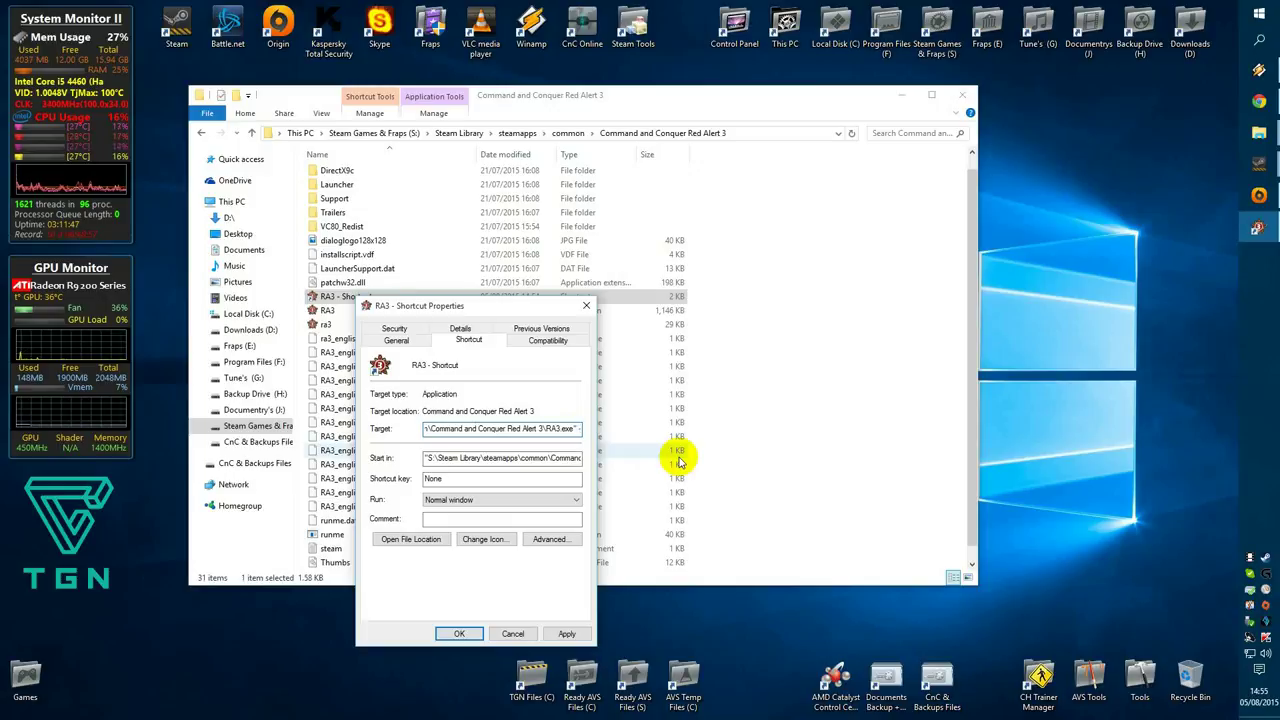
{"action": "type", "text": "ui"}
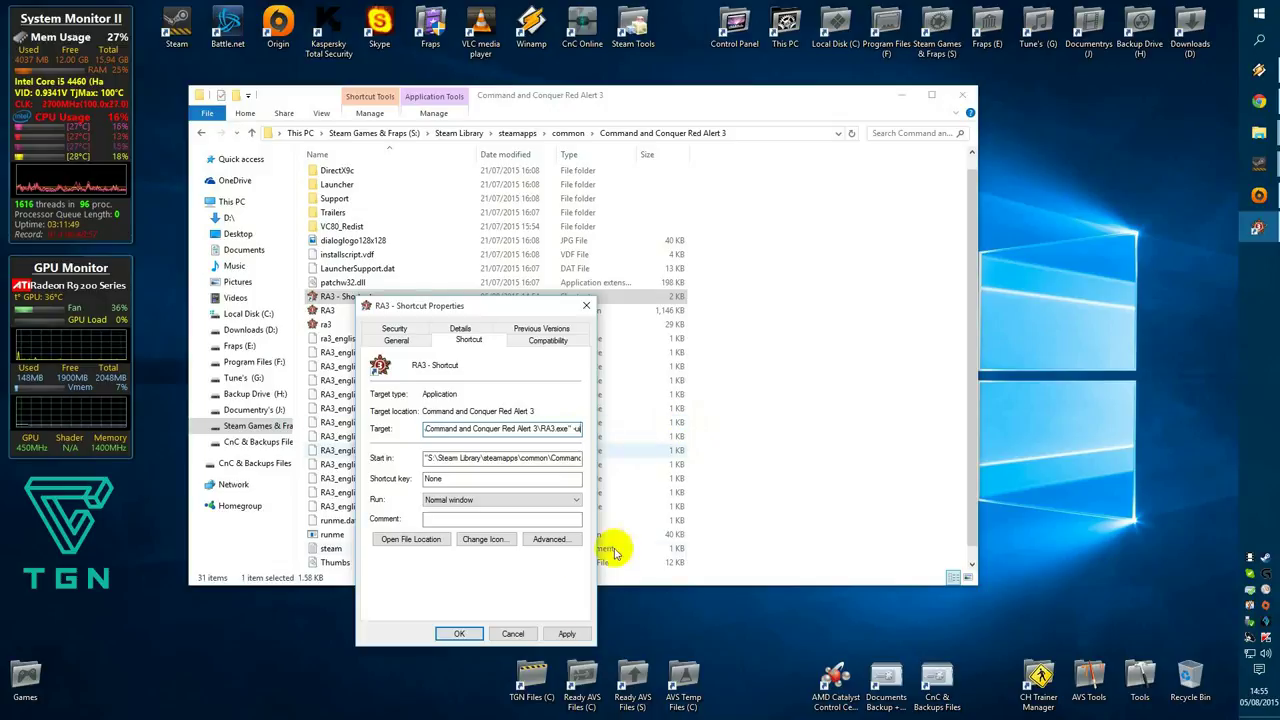
{"action": "left_click", "coordinate": [566, 633]}
{"action": "left_click", "coordinate": [459, 633]}
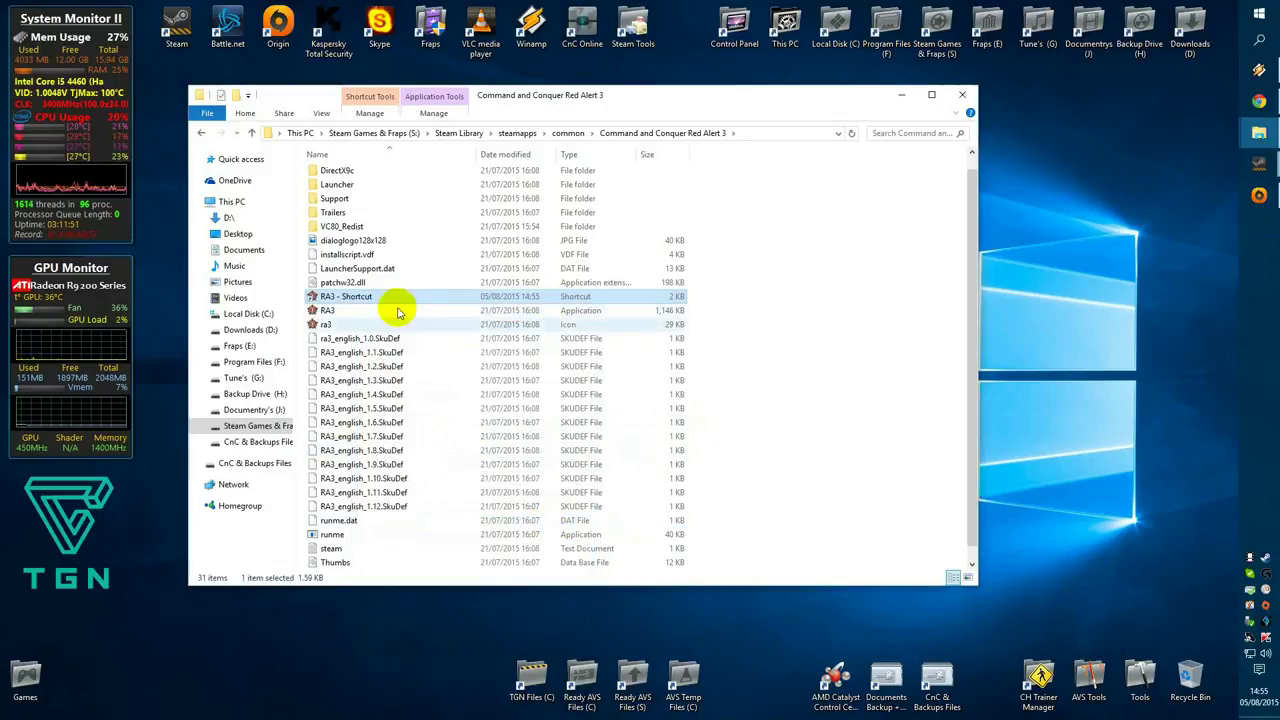
{"action": "double_click", "coordinate": [368, 298]}
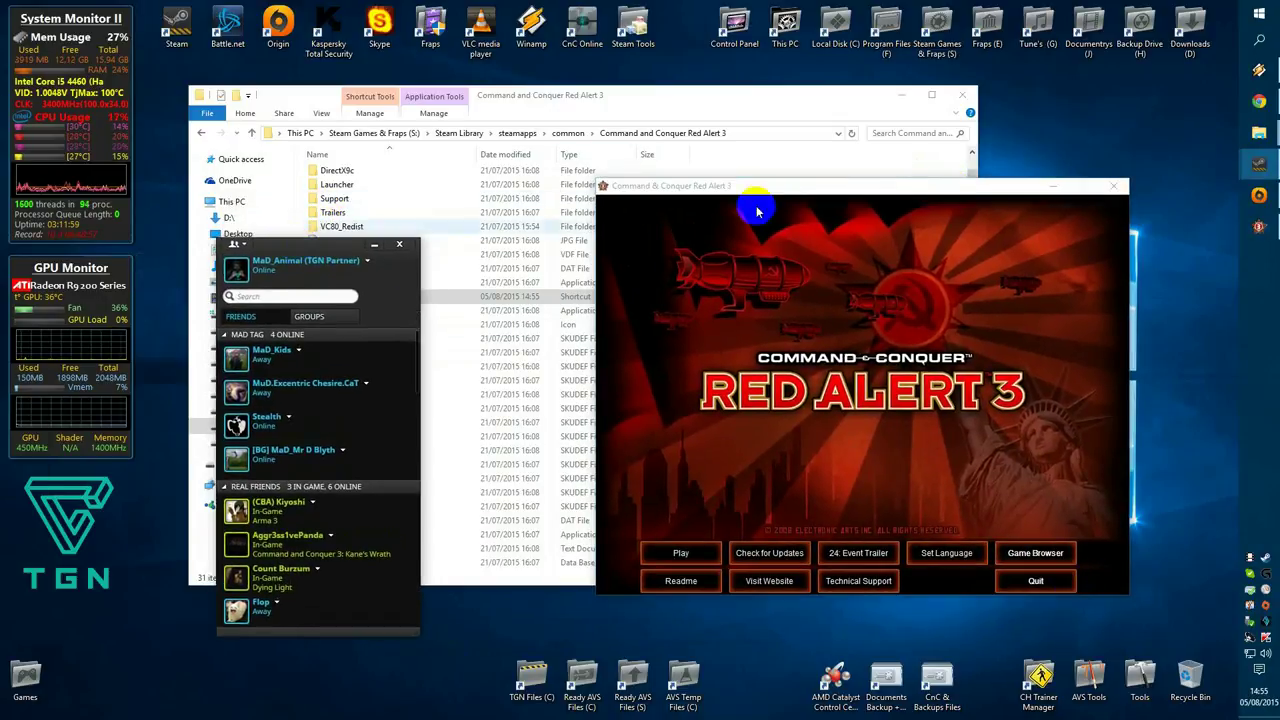
{"action": "left_click_drag", "start_coordinate": [780, 194], "coordinate": [793, 233]}
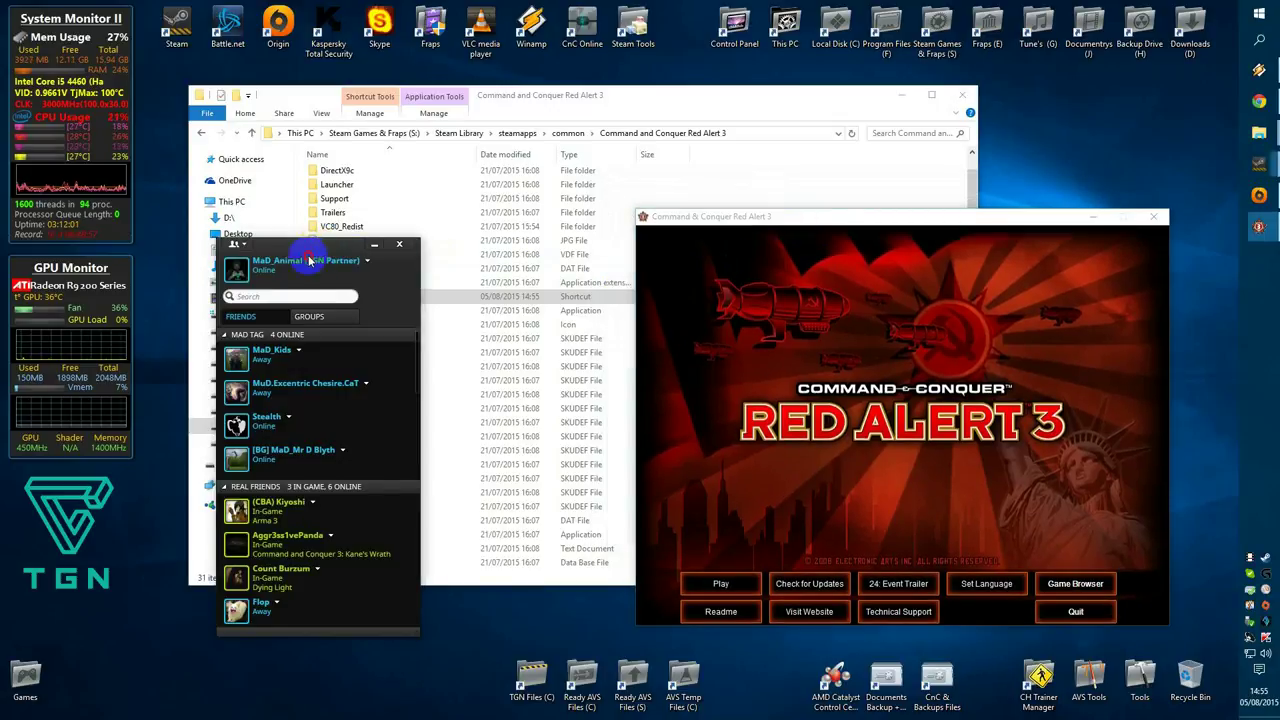
{"action": "left_click_drag", "start_coordinate": [318, 252], "coordinate": [259, 303]}
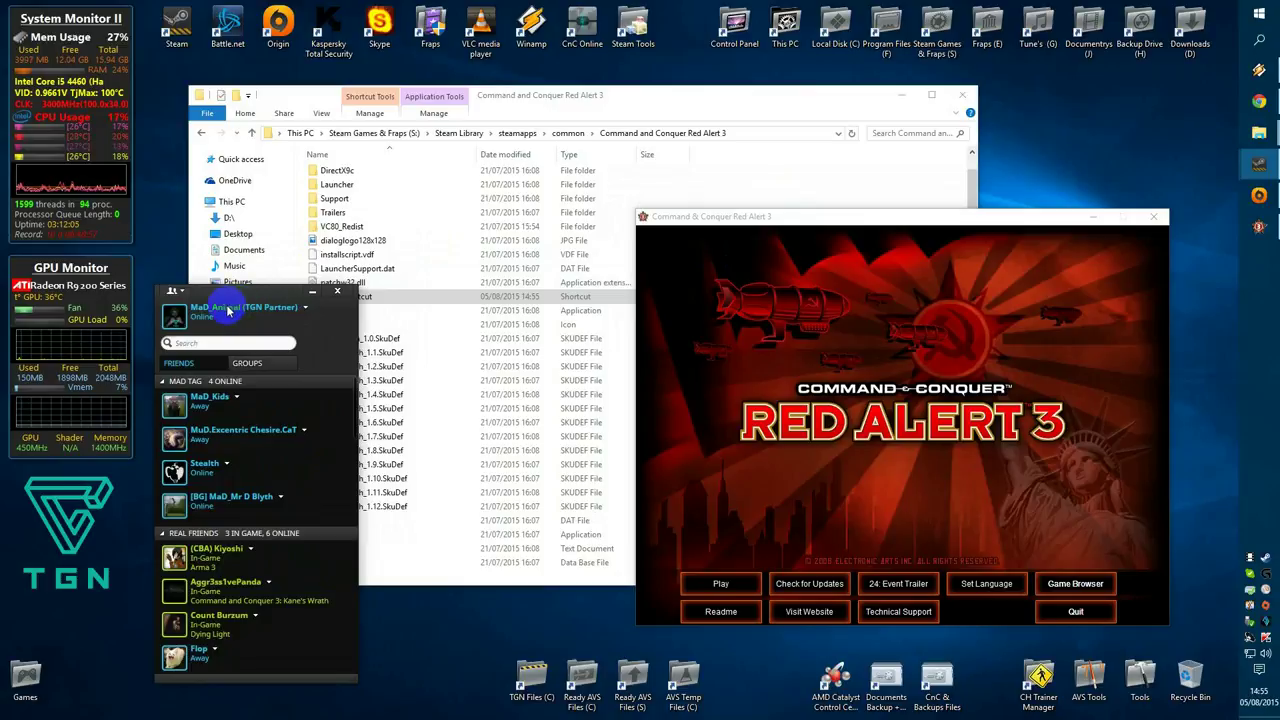
{"action": "left_click_drag", "start_coordinate": [234, 297], "coordinate": [229, 318]}
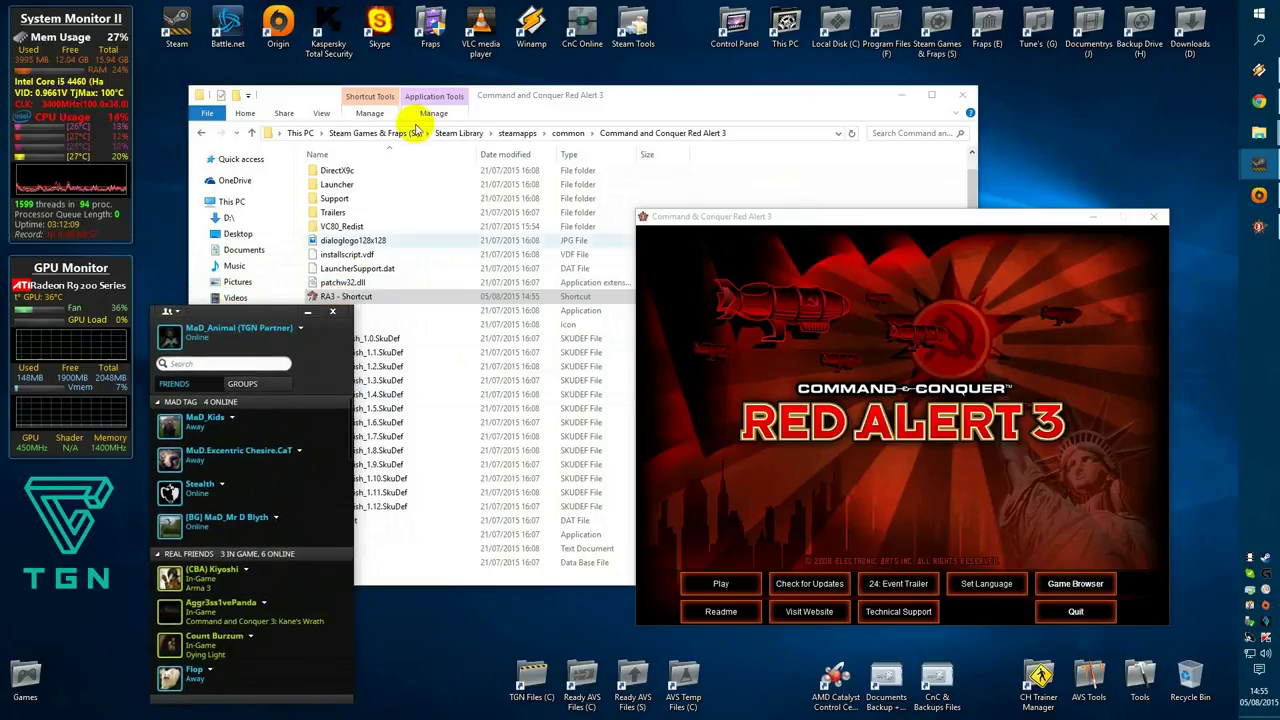
{"action": "left_click_drag", "start_coordinate": [634, 99], "coordinate": [683, 97]}
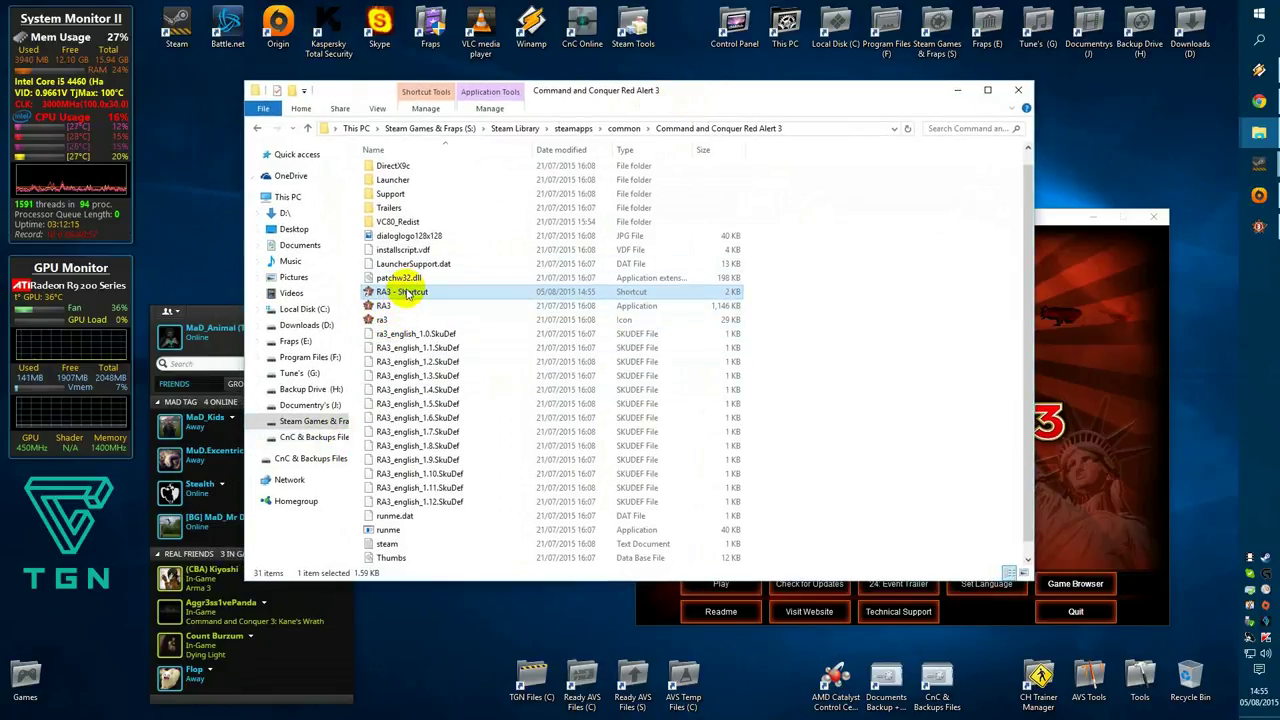
{"action": "left_click", "coordinate": [1095, 580]}
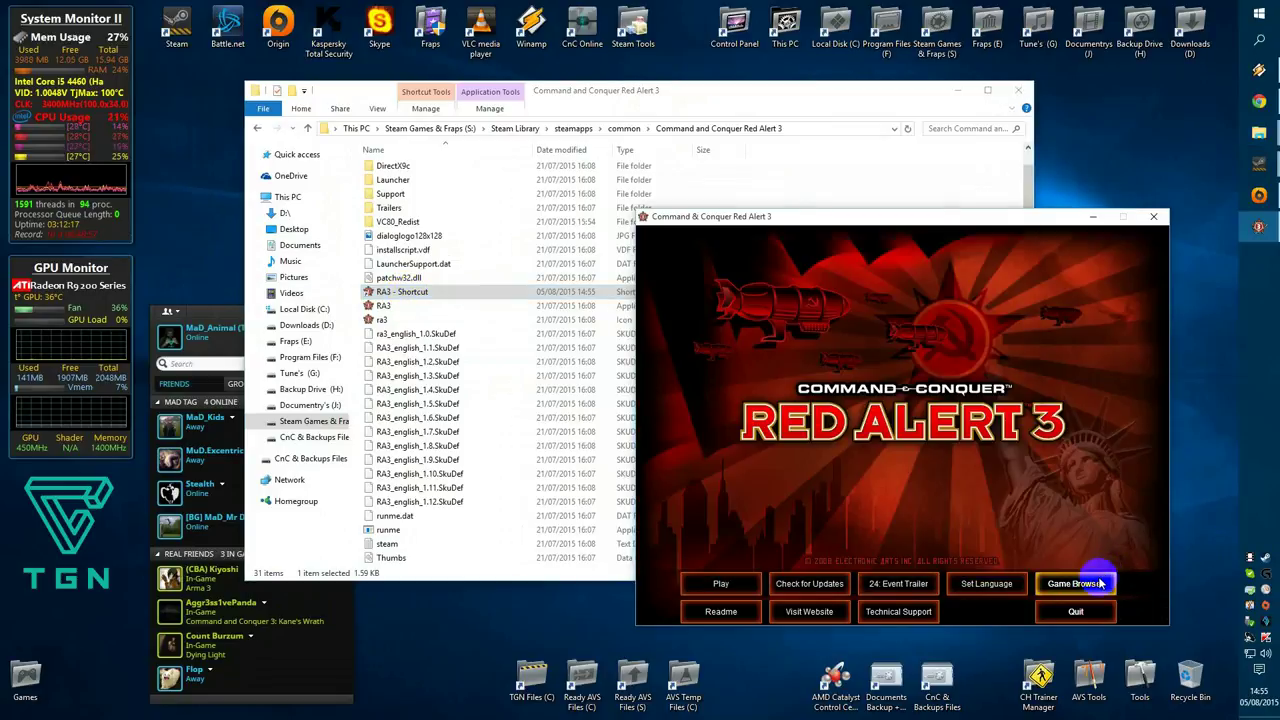
{"action": "left_click", "coordinate": [730, 343]}
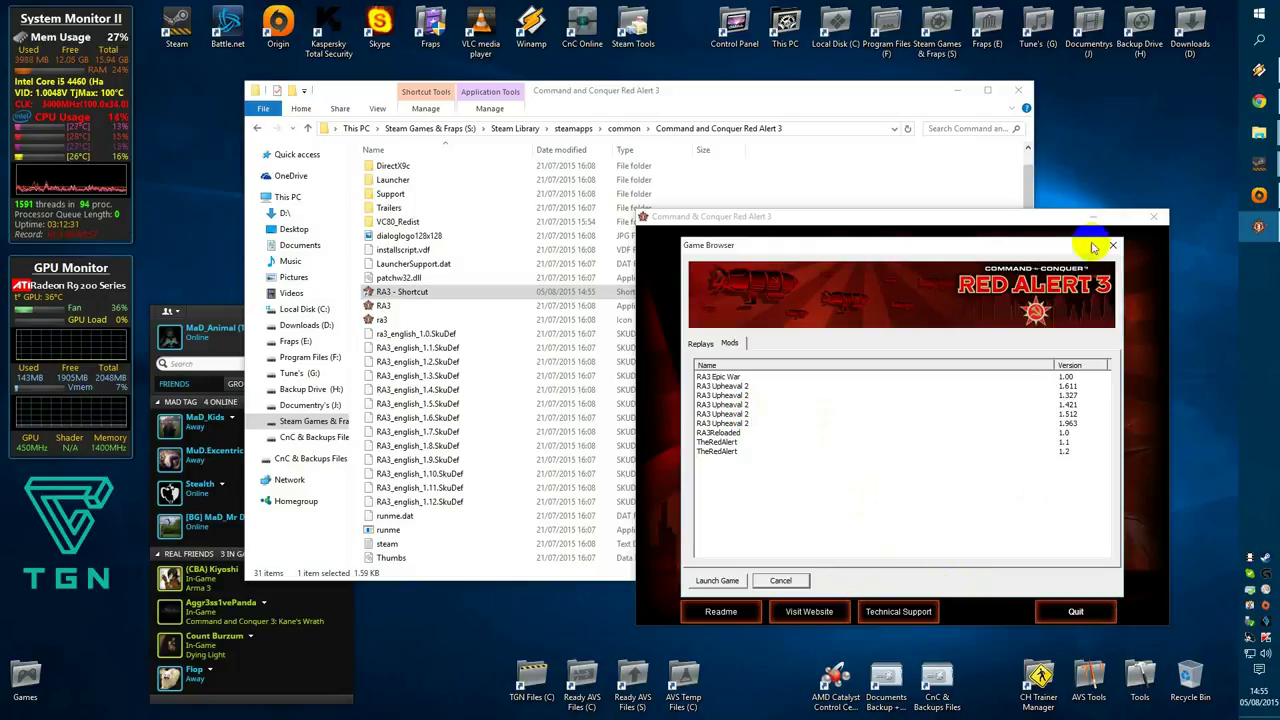
Step: Close the Game Browser and launcher, then move Explorer right and raise the friends list
{"action": "left_click", "coordinate": [1117, 245]}
{"action": "left_click", "coordinate": [1153, 216]}
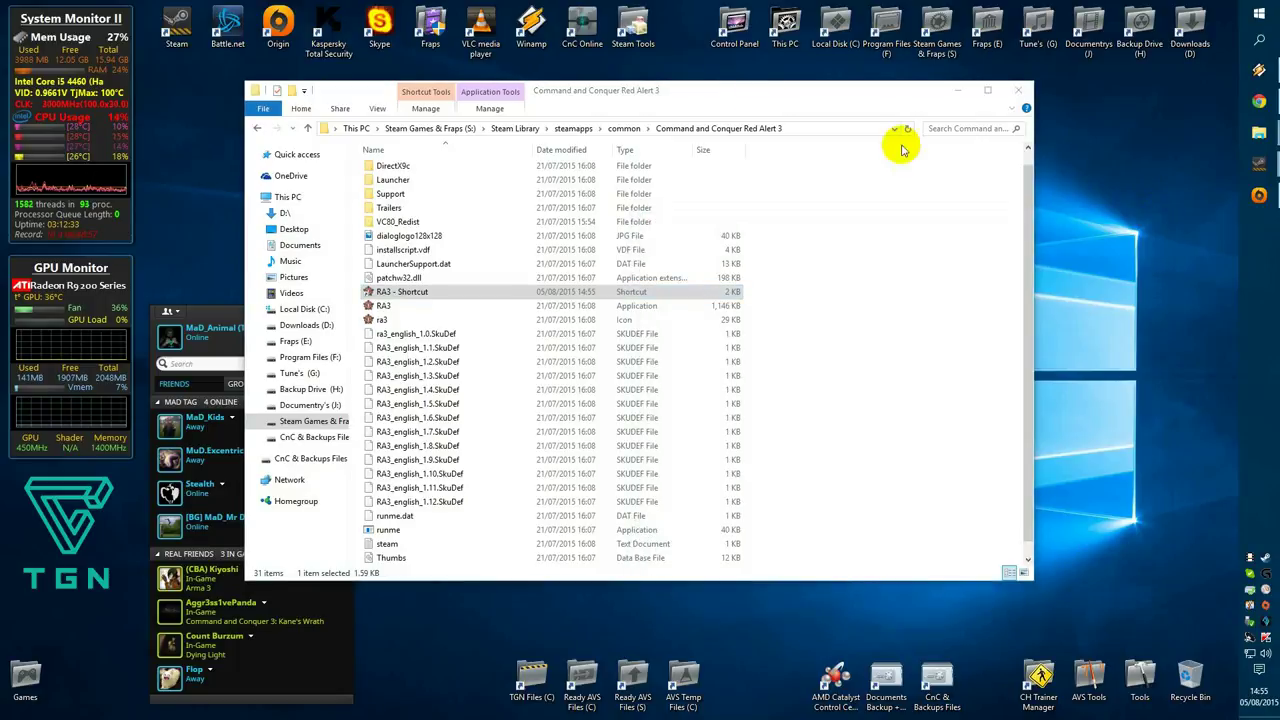
{"action": "left_click_drag", "start_coordinate": [730, 90], "coordinate": [858, 86]}
{"action": "left_click_drag", "start_coordinate": [305, 310], "coordinate": [310, 127]}
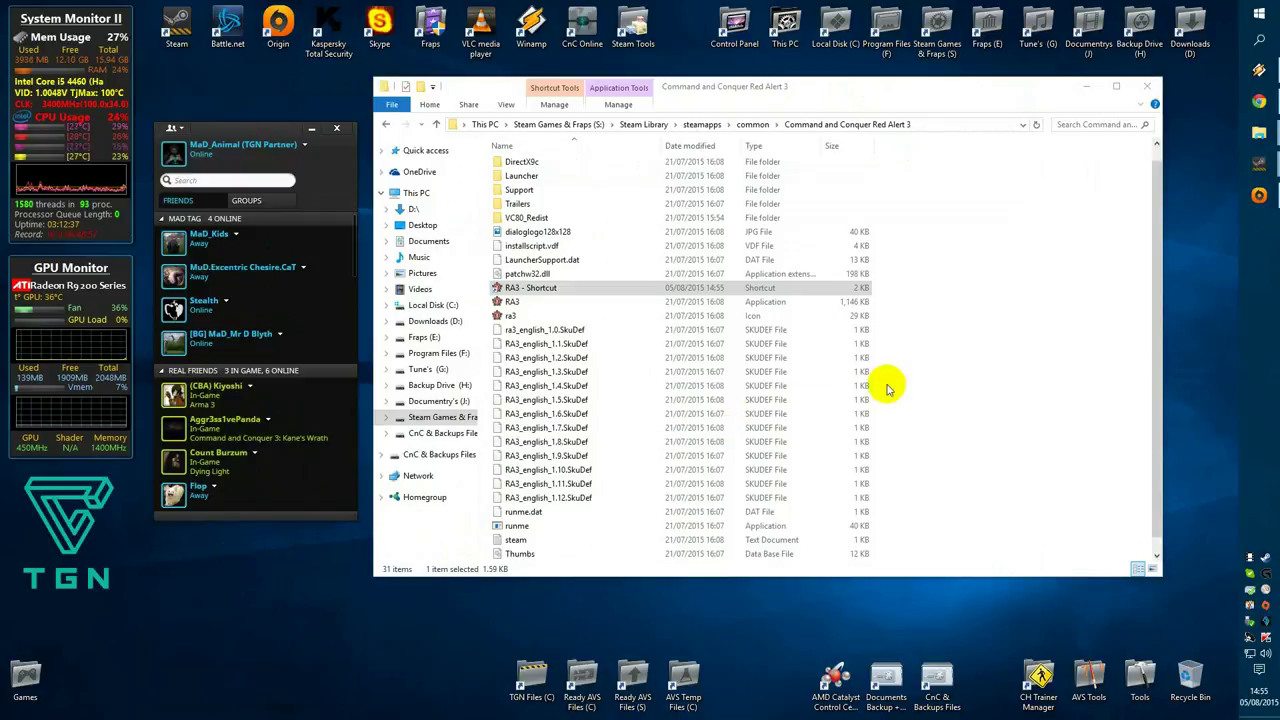
{"action": "left_click_drag", "start_coordinate": [853, 87], "coordinate": [893, 87]}
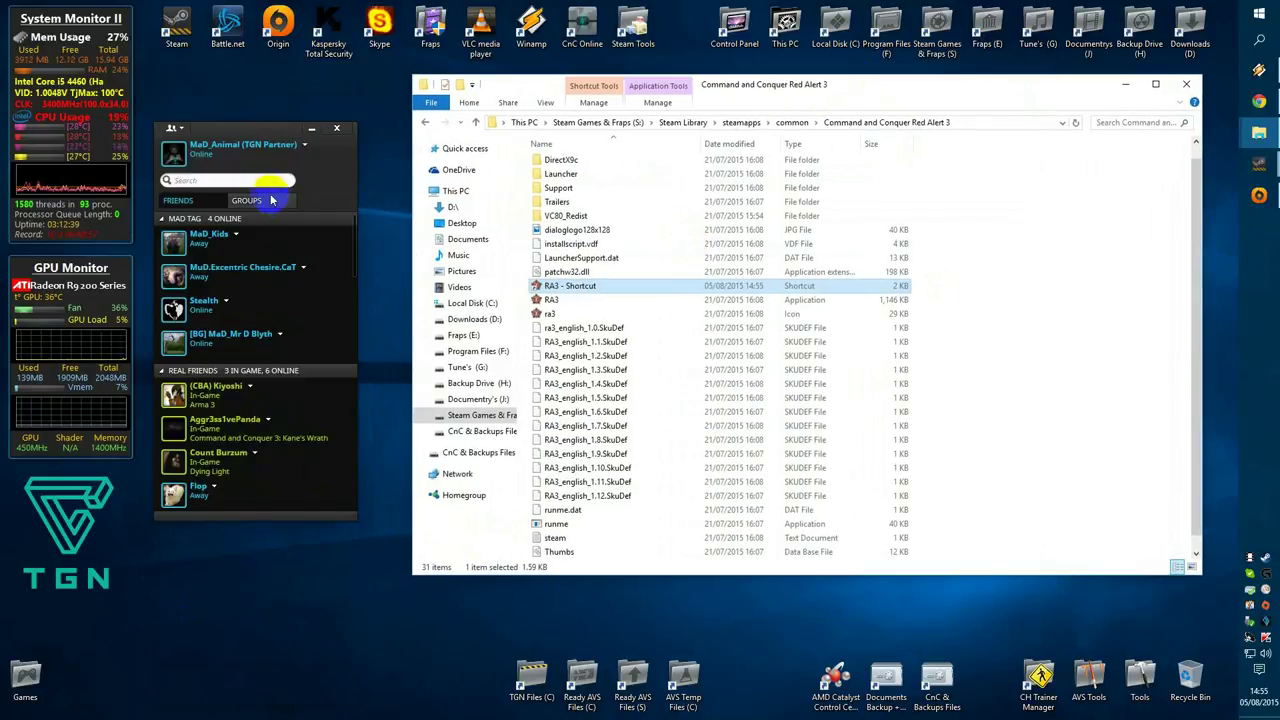
{"action": "left_click_drag", "start_coordinate": [240, 128], "coordinate": [237, 98]}
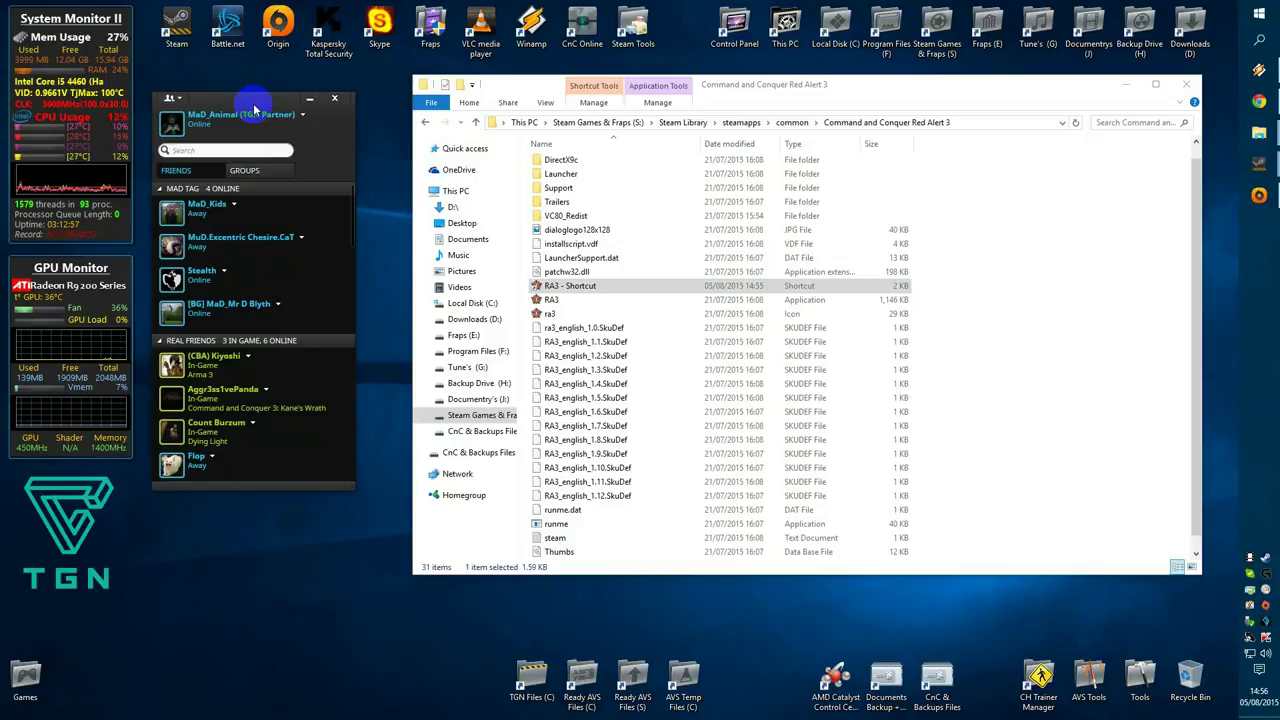
{"action": "left_click", "coordinate": [1186, 84]}
{"action": "left_click_drag", "start_coordinate": [232, 103], "coordinate": [432, 198]}
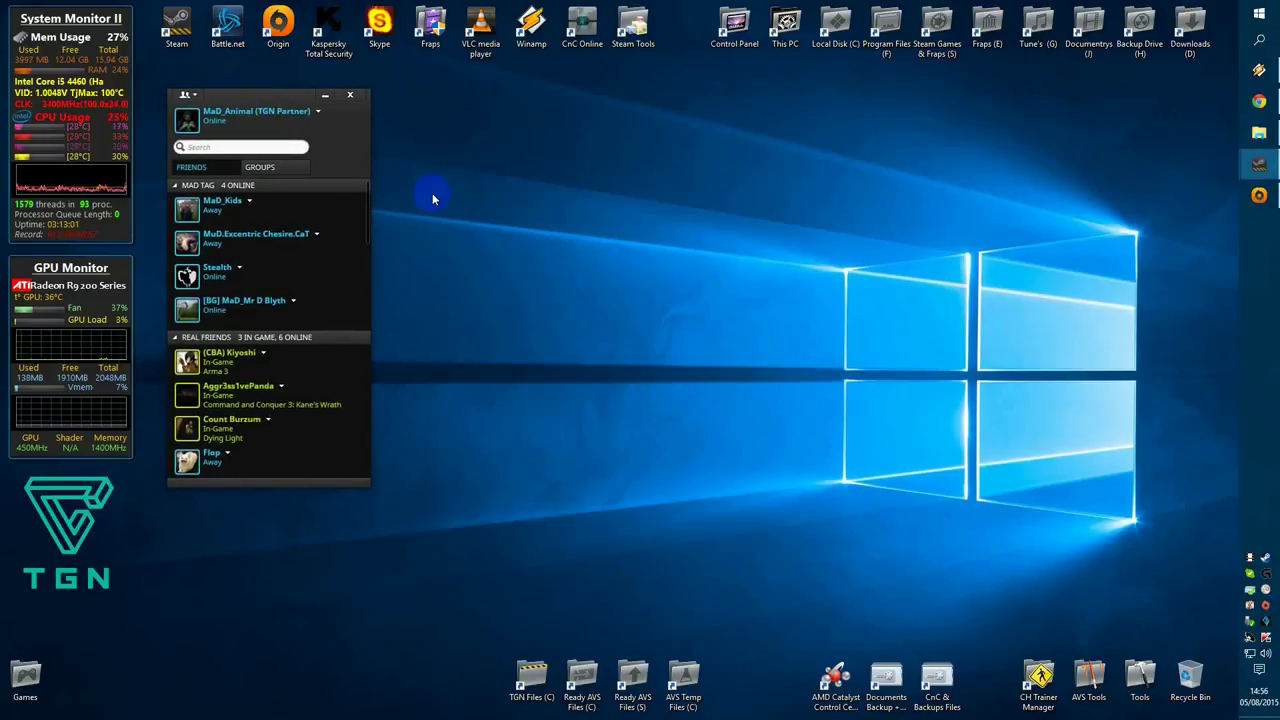